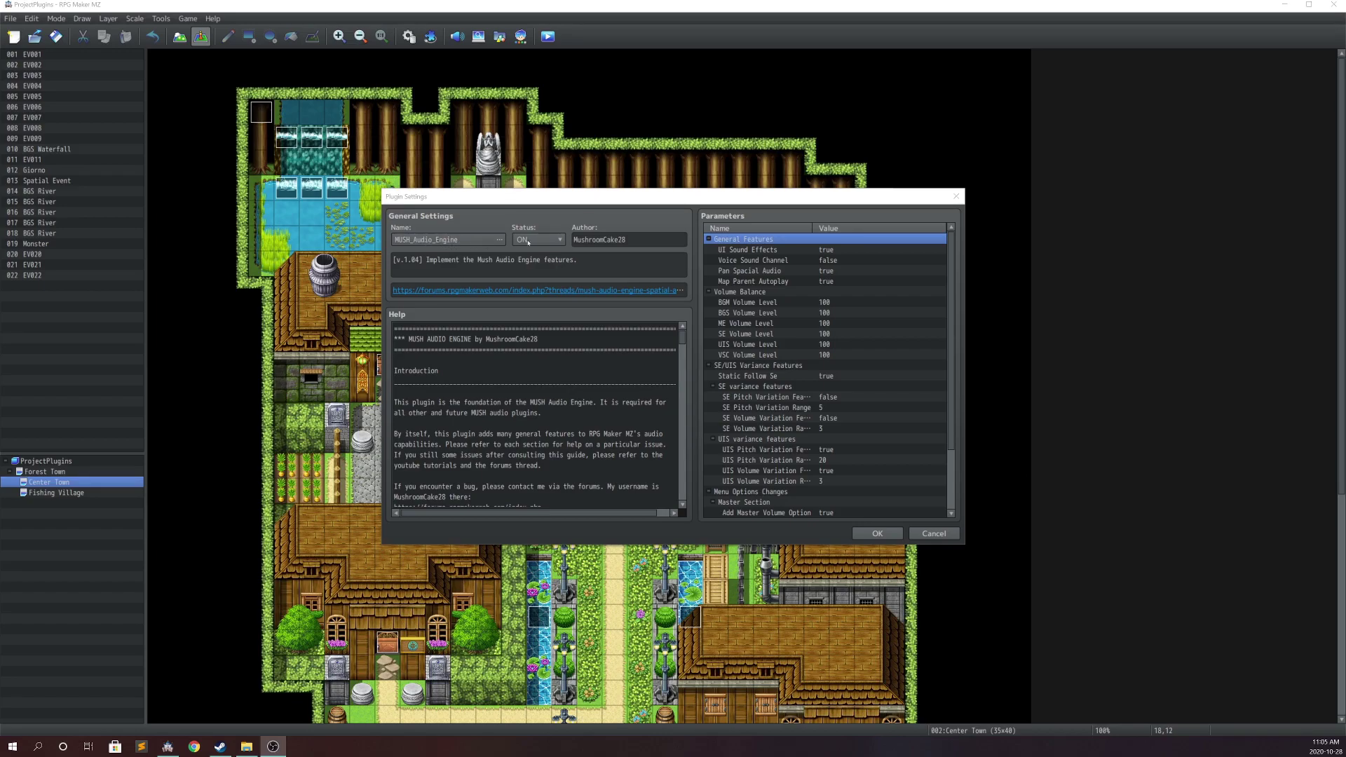
Look over the help text and the parameter list of the MUSH_Audio_Engine plugin.
scroll(536, 415, down, 2)
scroll(537, 415, up, 2)
mouse_move(684, 341)
mouse_down()
mouse_move(682, 422)
mouse_move(687, 328)
mouse_up()
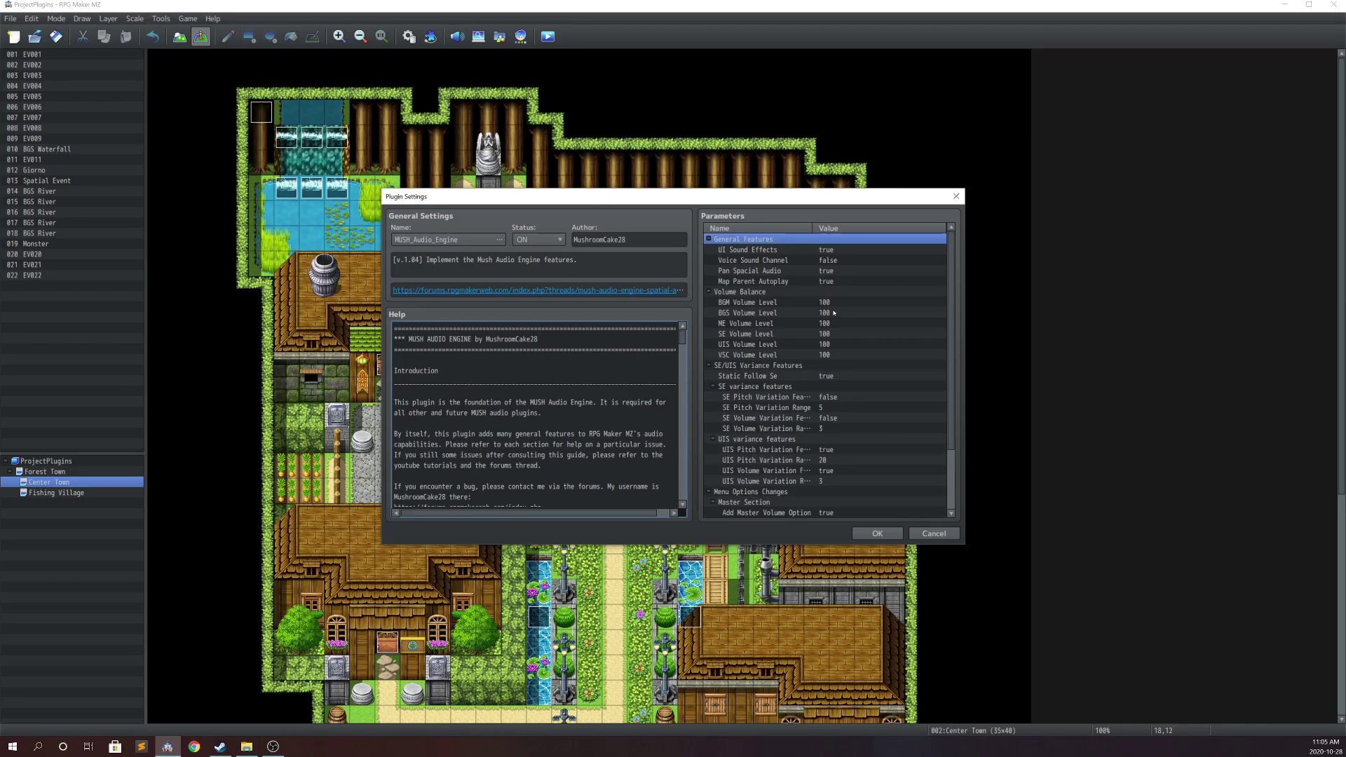
scroll(824, 344, down, 3)
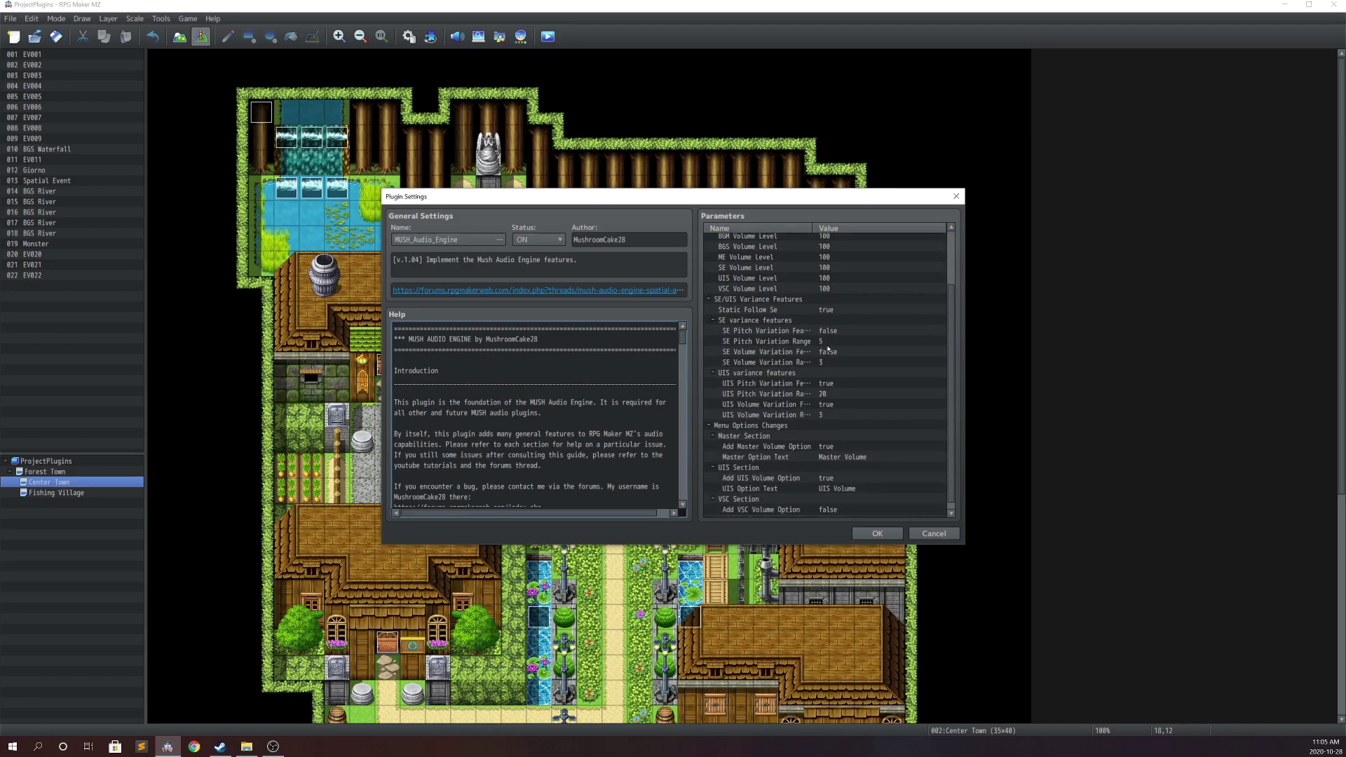
scroll(831, 349, up, 3)
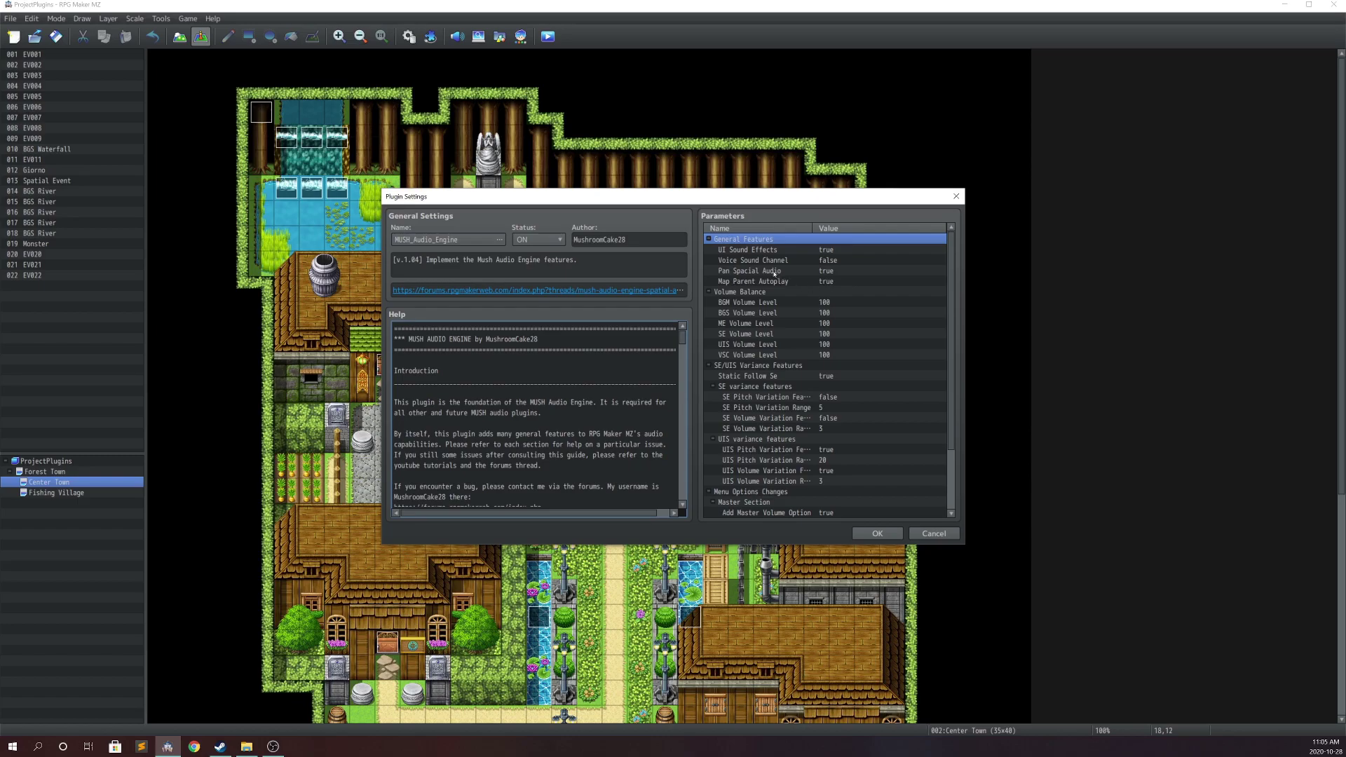
scroll(819, 441, down, 1)
scroll(813, 364, up, 1)
Check the description of the Voice Sound Channel parameter without changing it, and close the plugin settings and plugin manager.
click(799, 264)
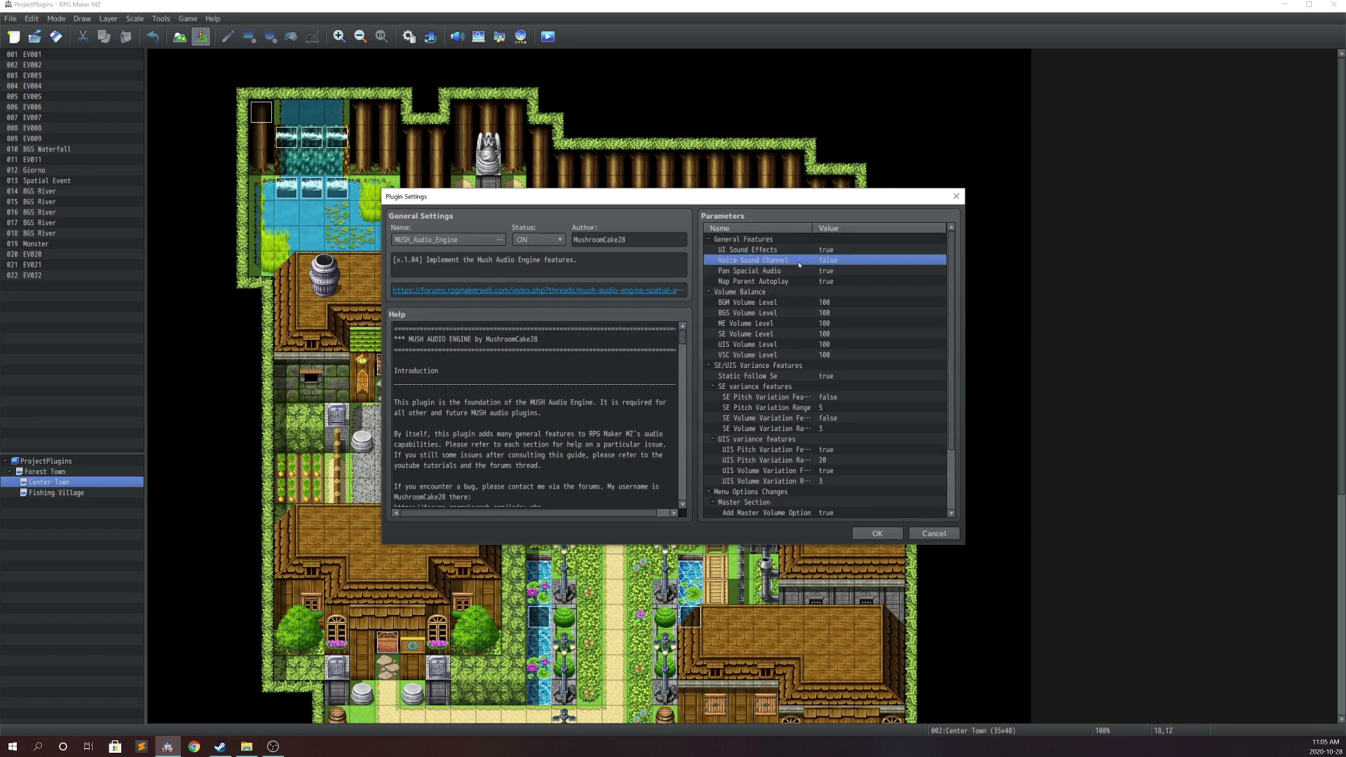
double_click(799, 264)
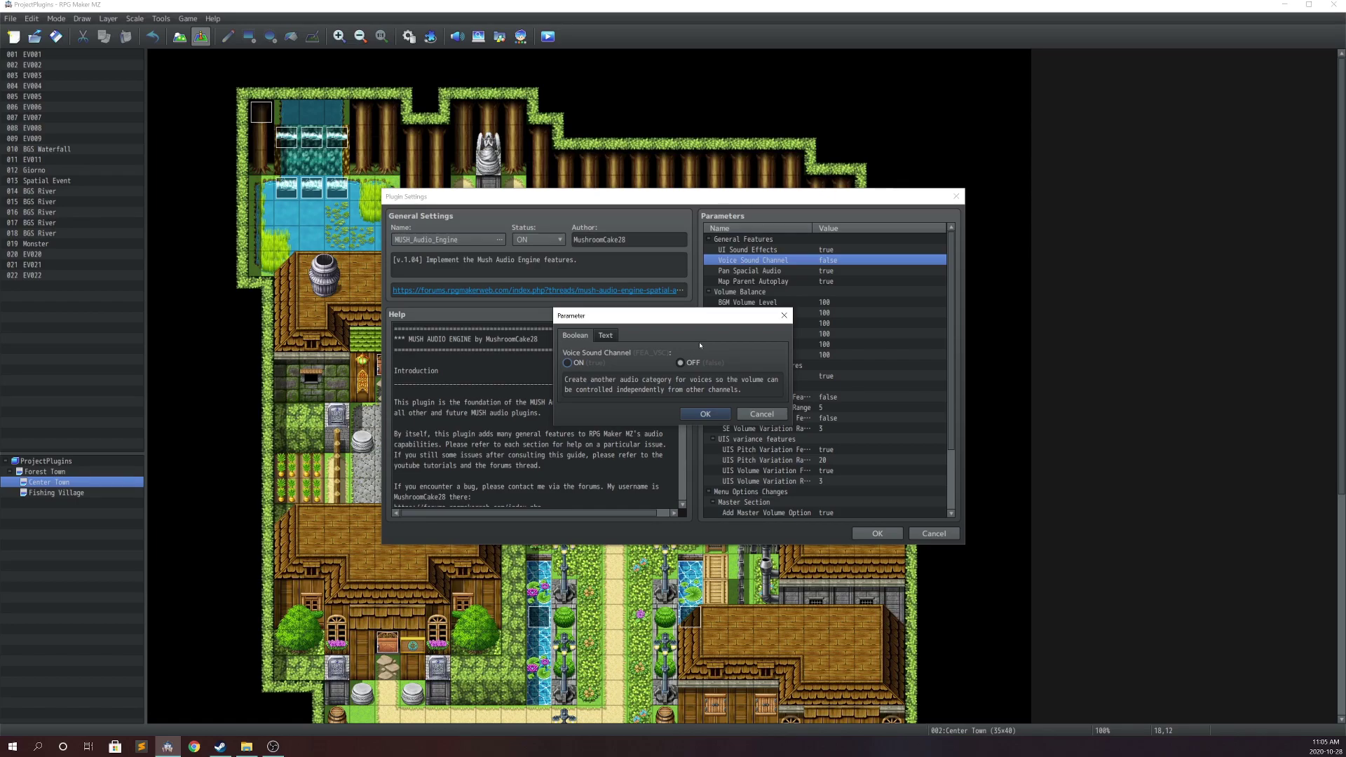
click(762, 413)
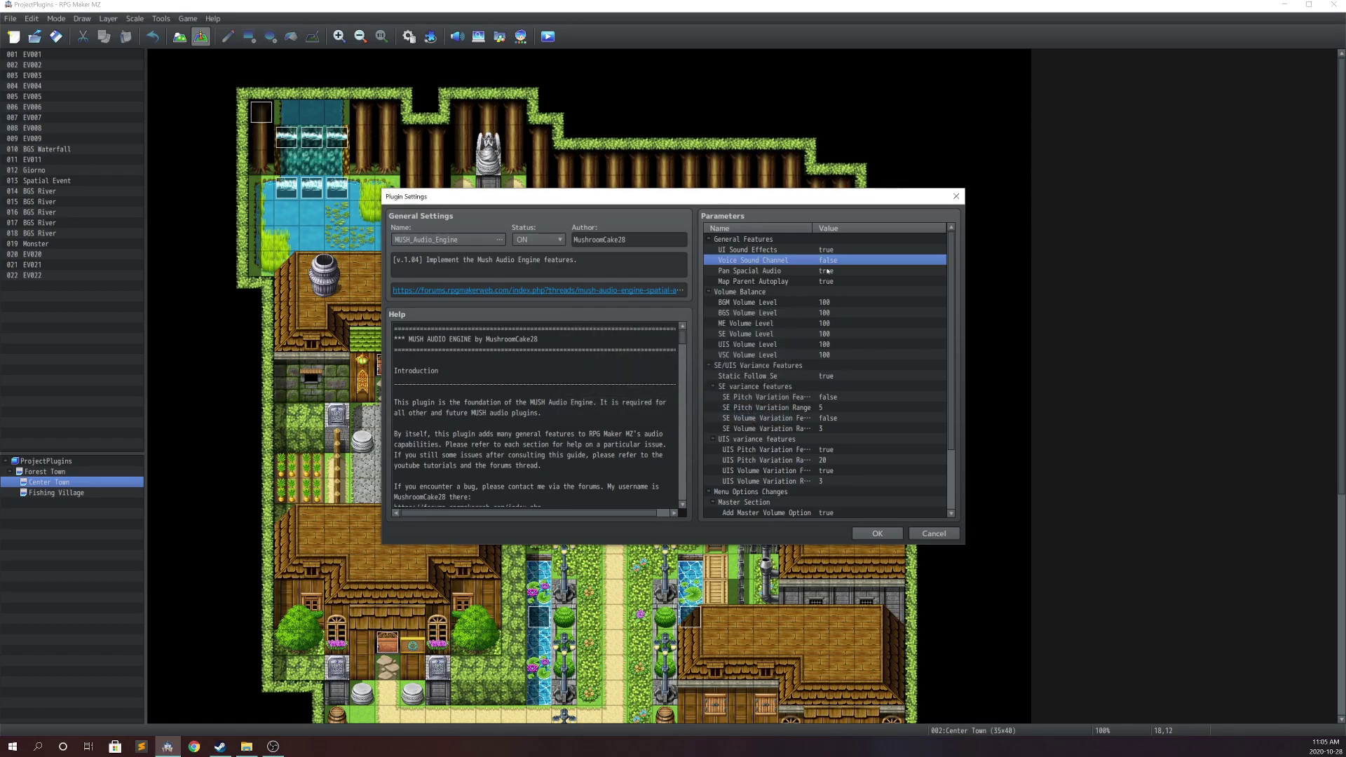
click(942, 535)
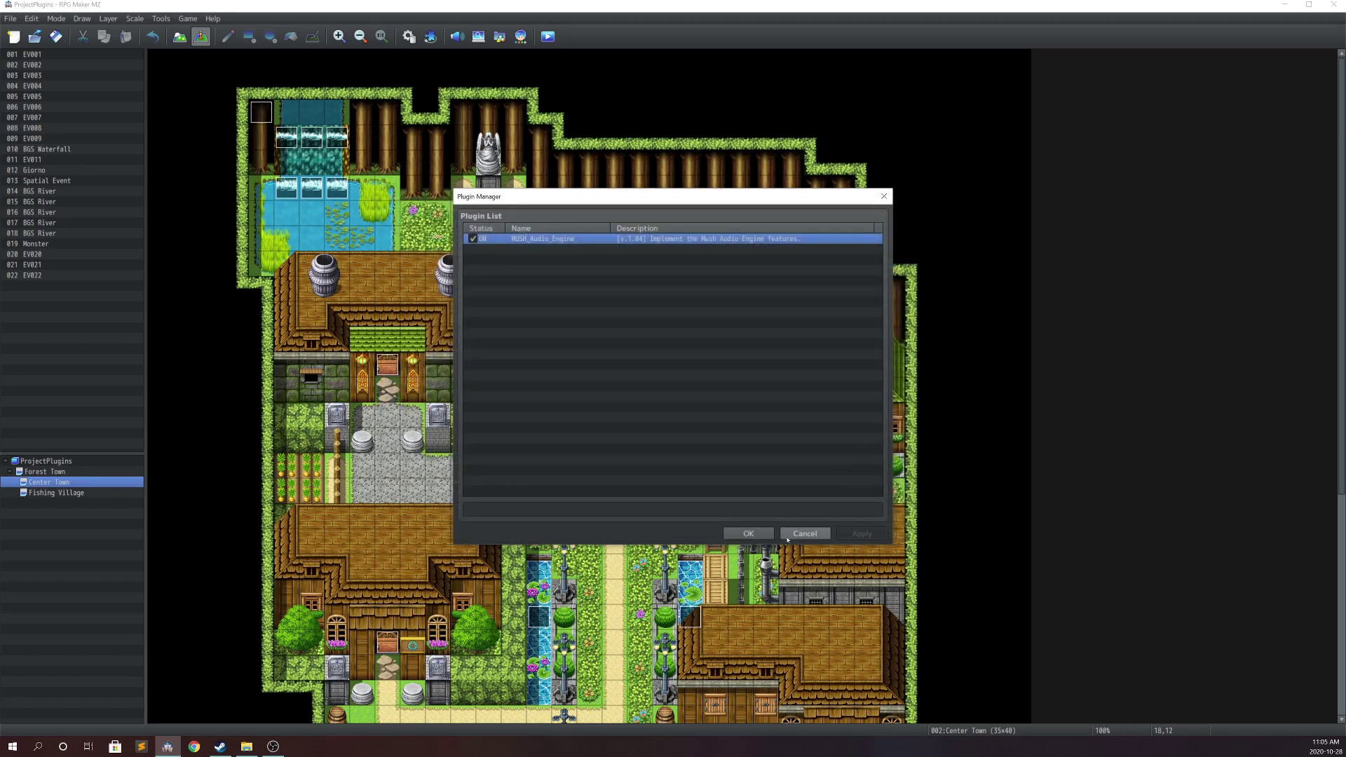
click(748, 533)
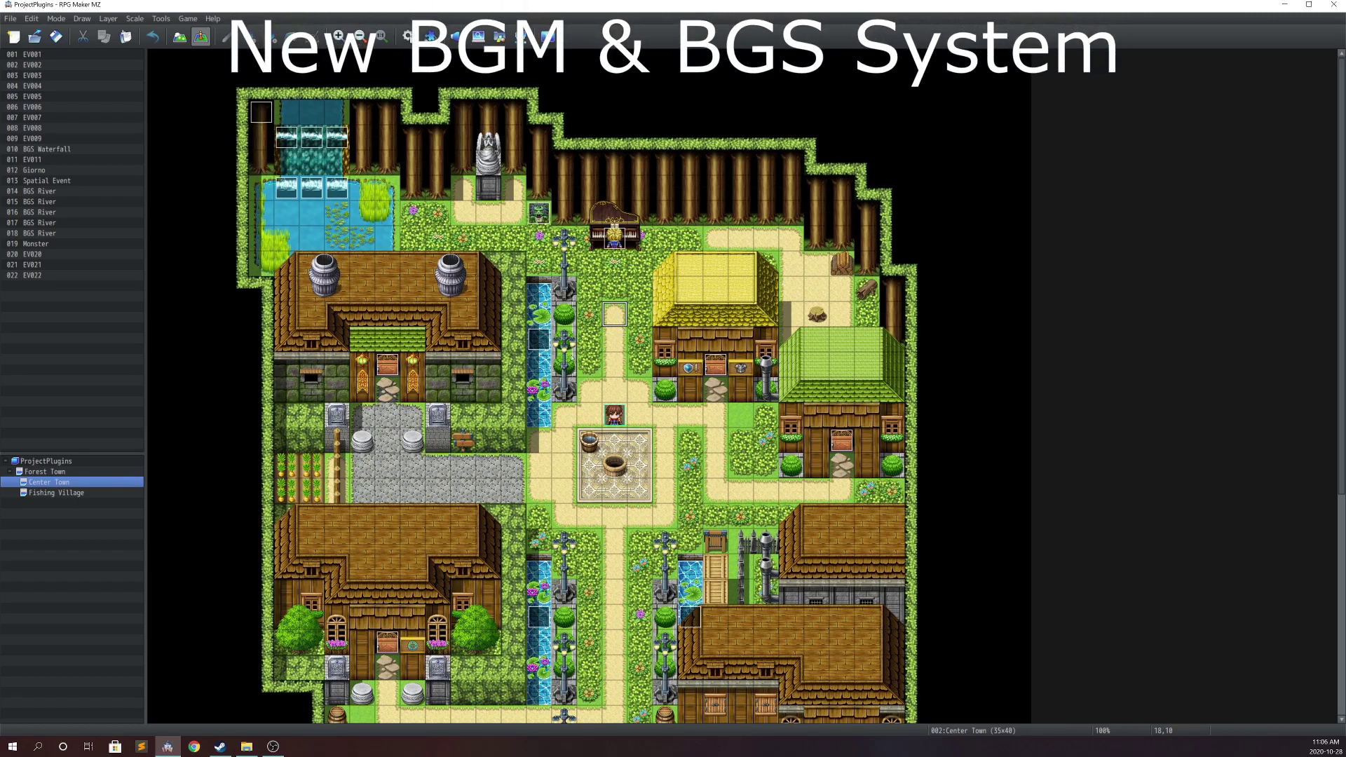
Create an event at map tile 21,14 using the green-hatted elderly man sprite from People1.
double_click(696, 414)
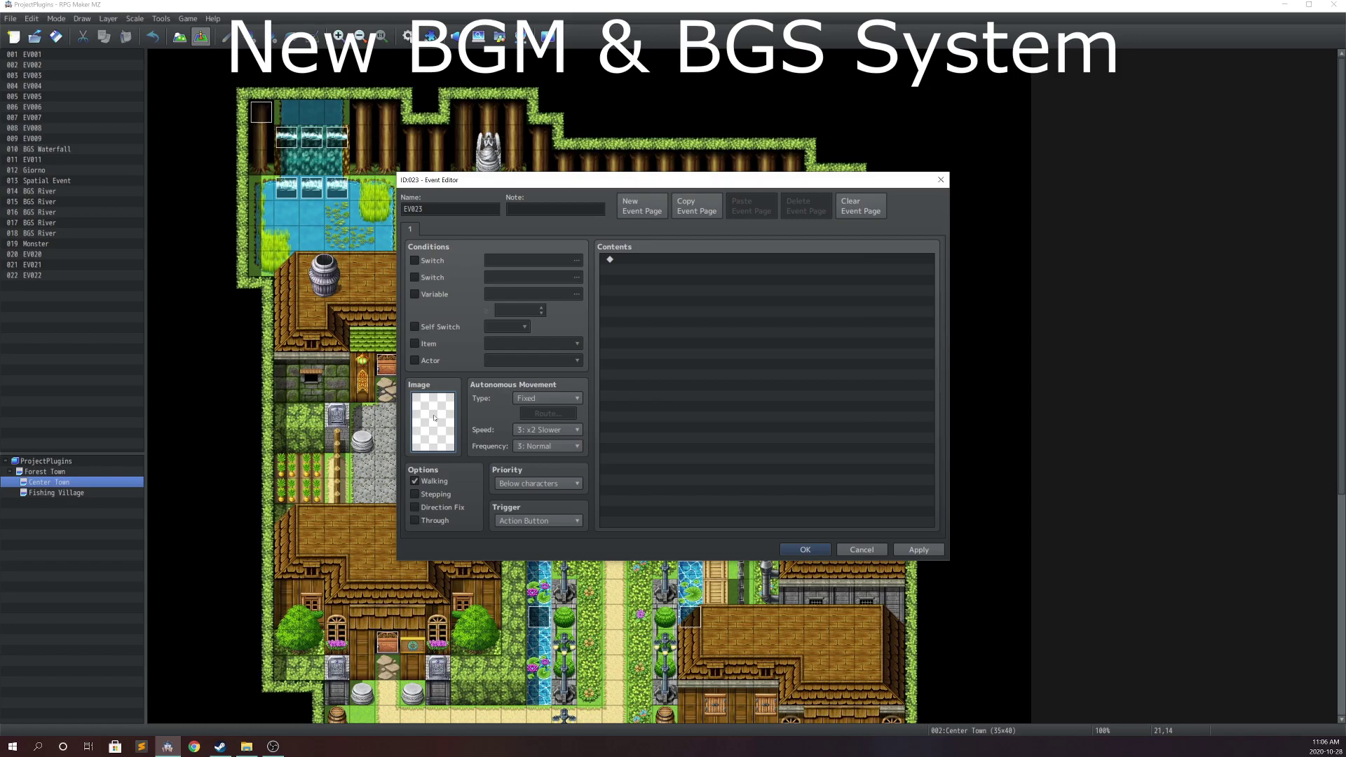
double_click(433, 422)
scroll(522, 350, down, 1)
click(525, 352)
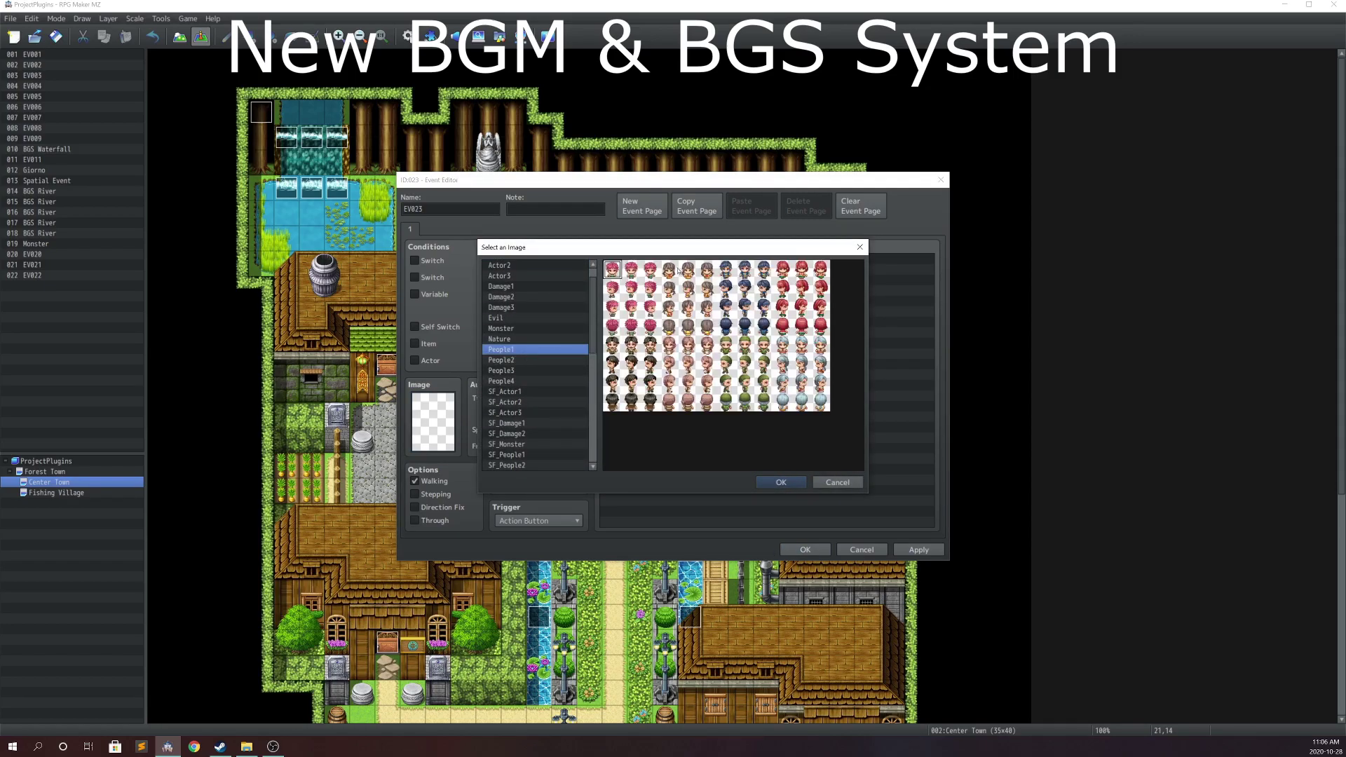
click(746, 346)
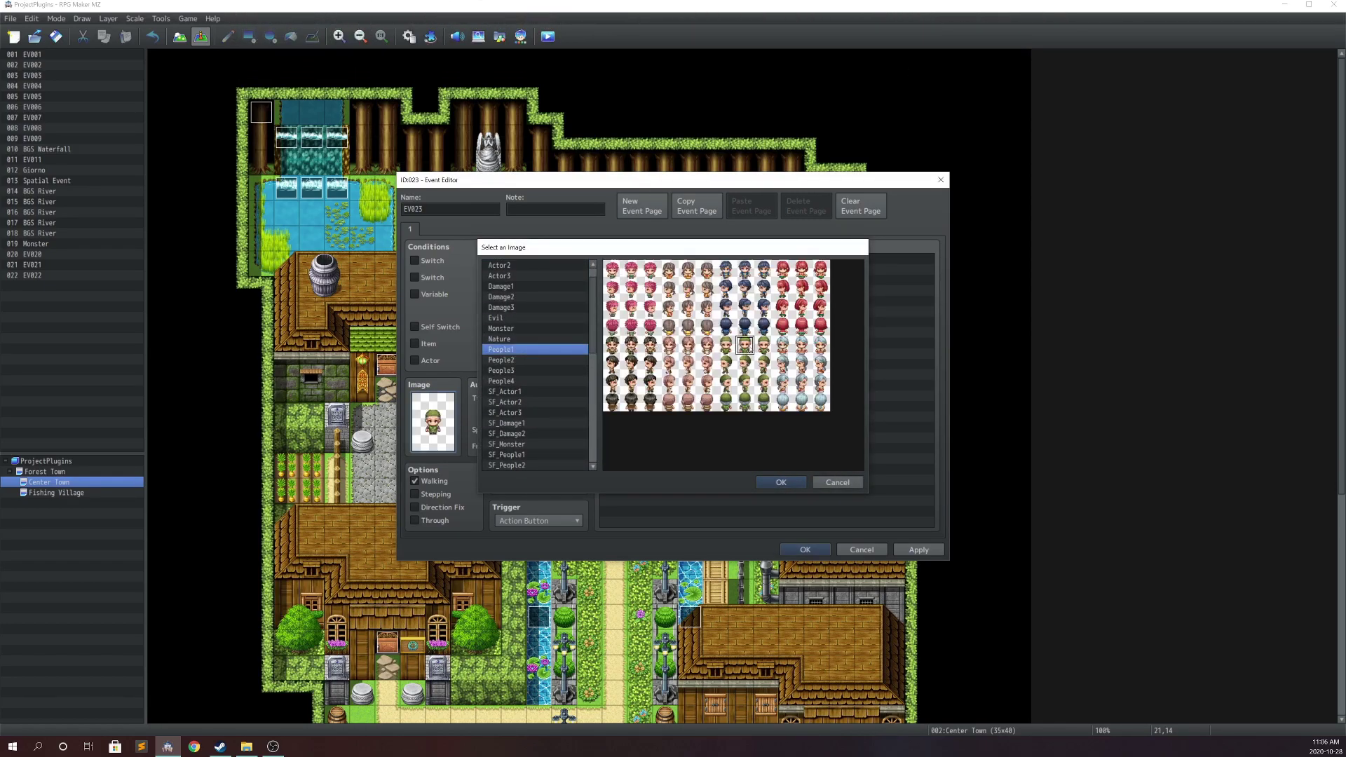
double_click(749, 346)
Add a Show Text command to the event with the elderly man's People1 face and the text "Play music!".
double_click(709, 285)
click(683, 264)
double_click(638, 366)
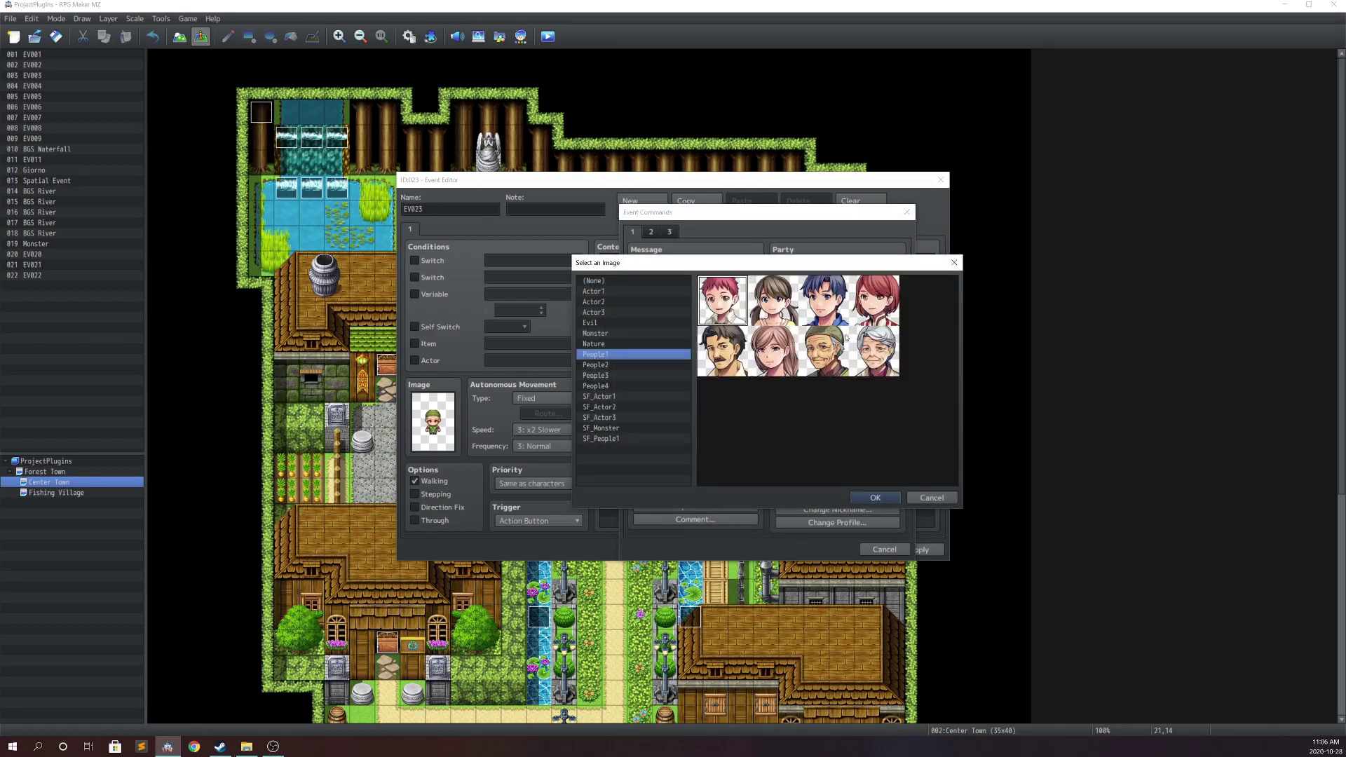
double_click(847, 339)
text(Play musi)
click(839, 440)
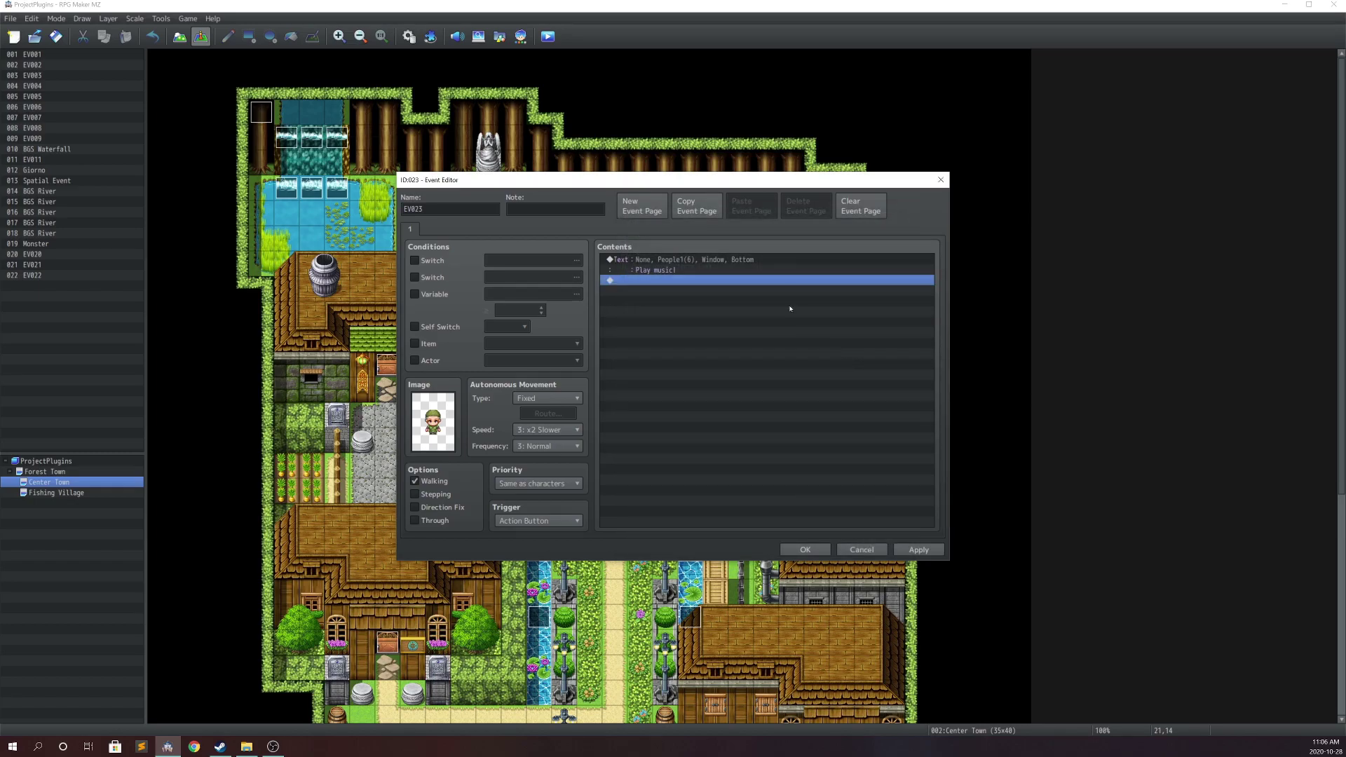
Delete the "Play music!" text command from the event's contents.
double_click(728, 280)
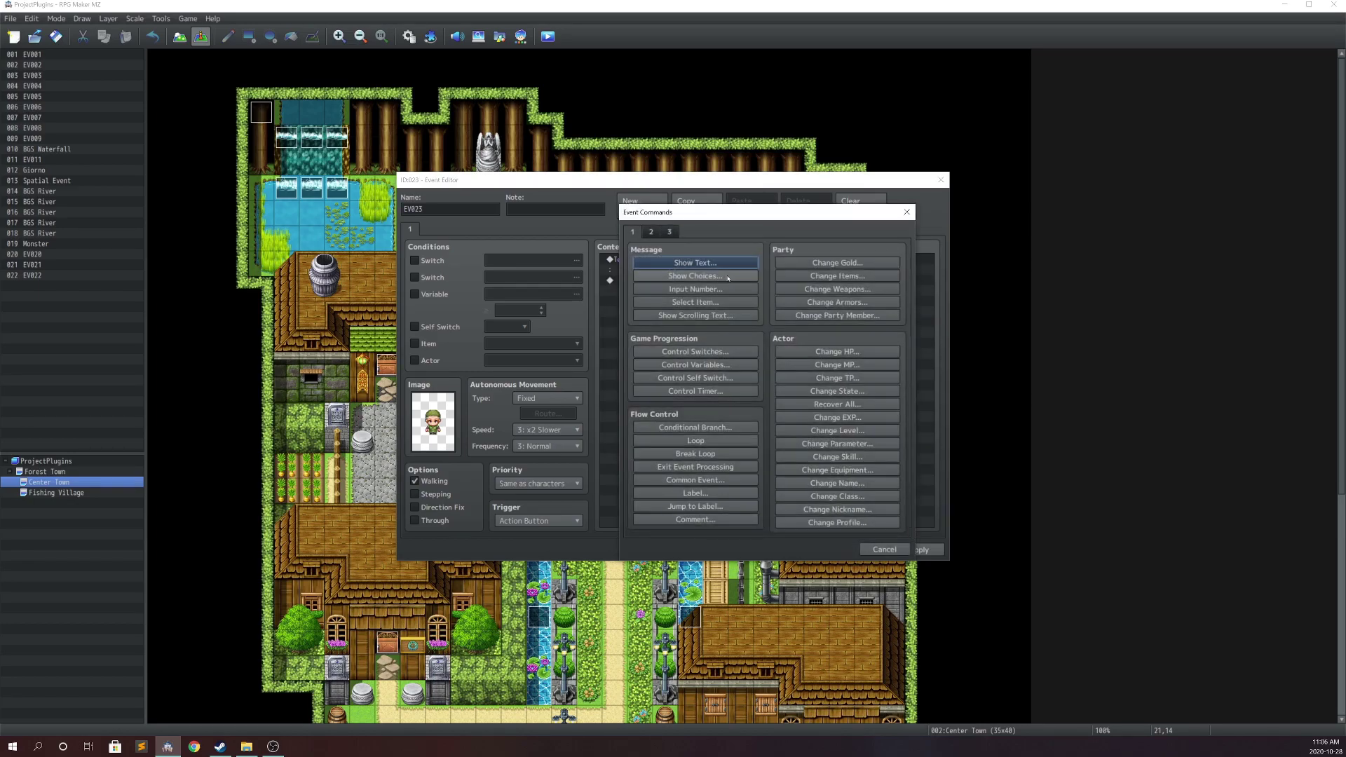
key(Escape)
click(743, 265)
key(Delete)
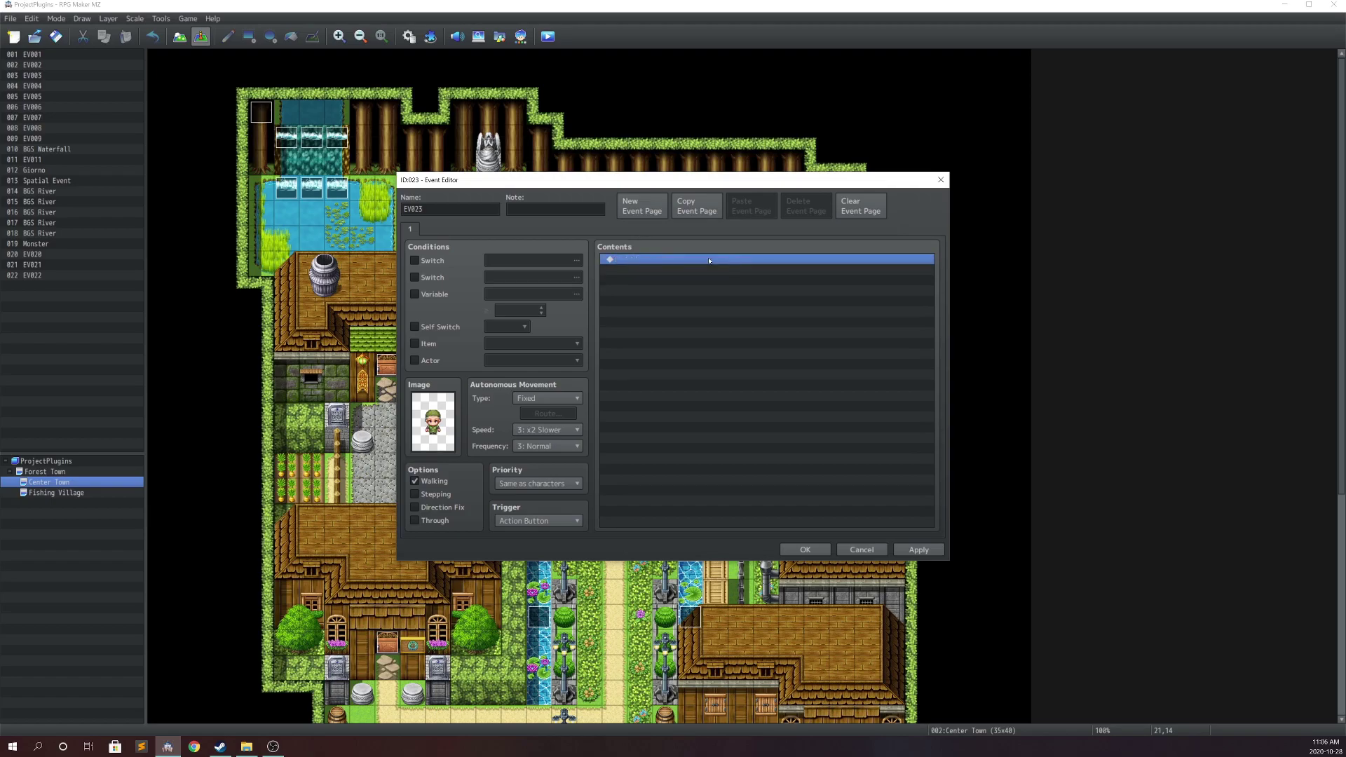
double_click(747, 261)
click(884, 548)
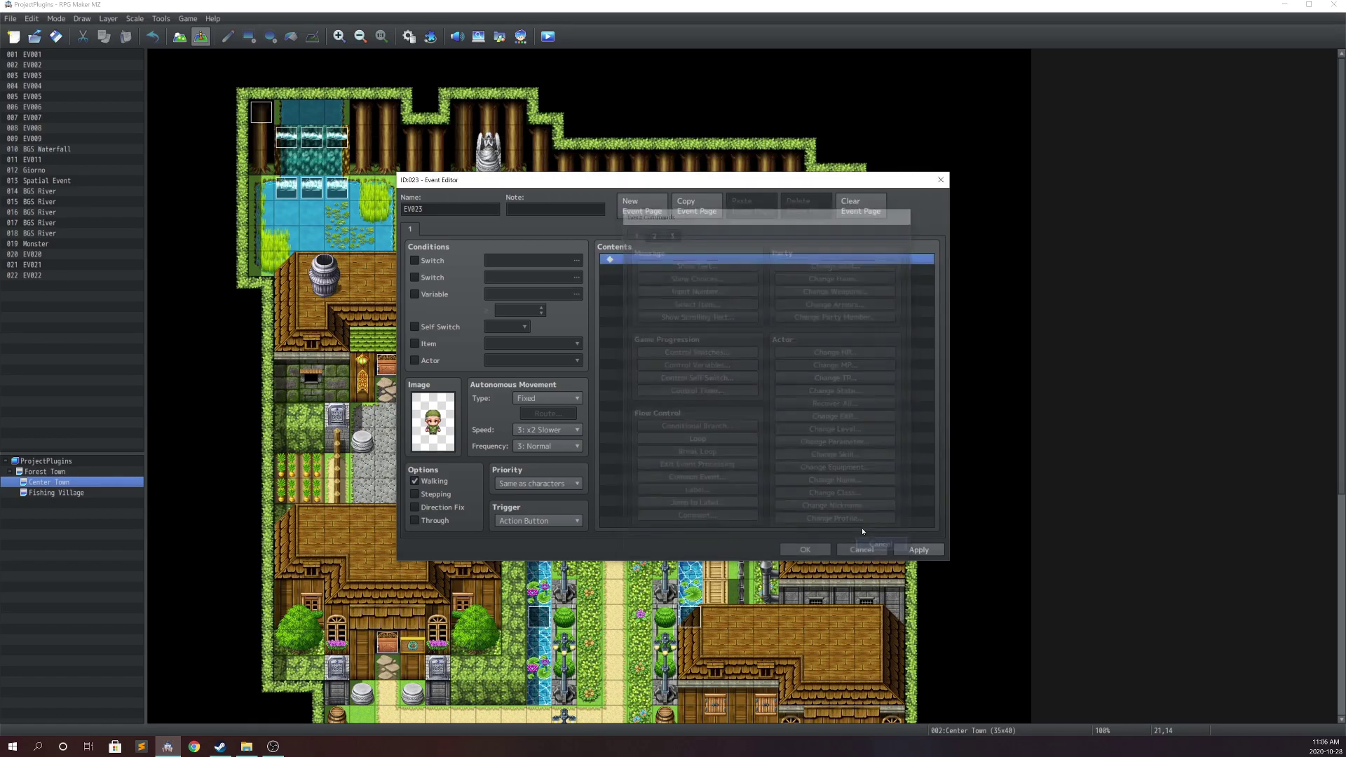
Start a Show Choices command with "Play Music 1" and "Play Music 2" as the first two choices.
double_click(717, 264)
click(715, 263)
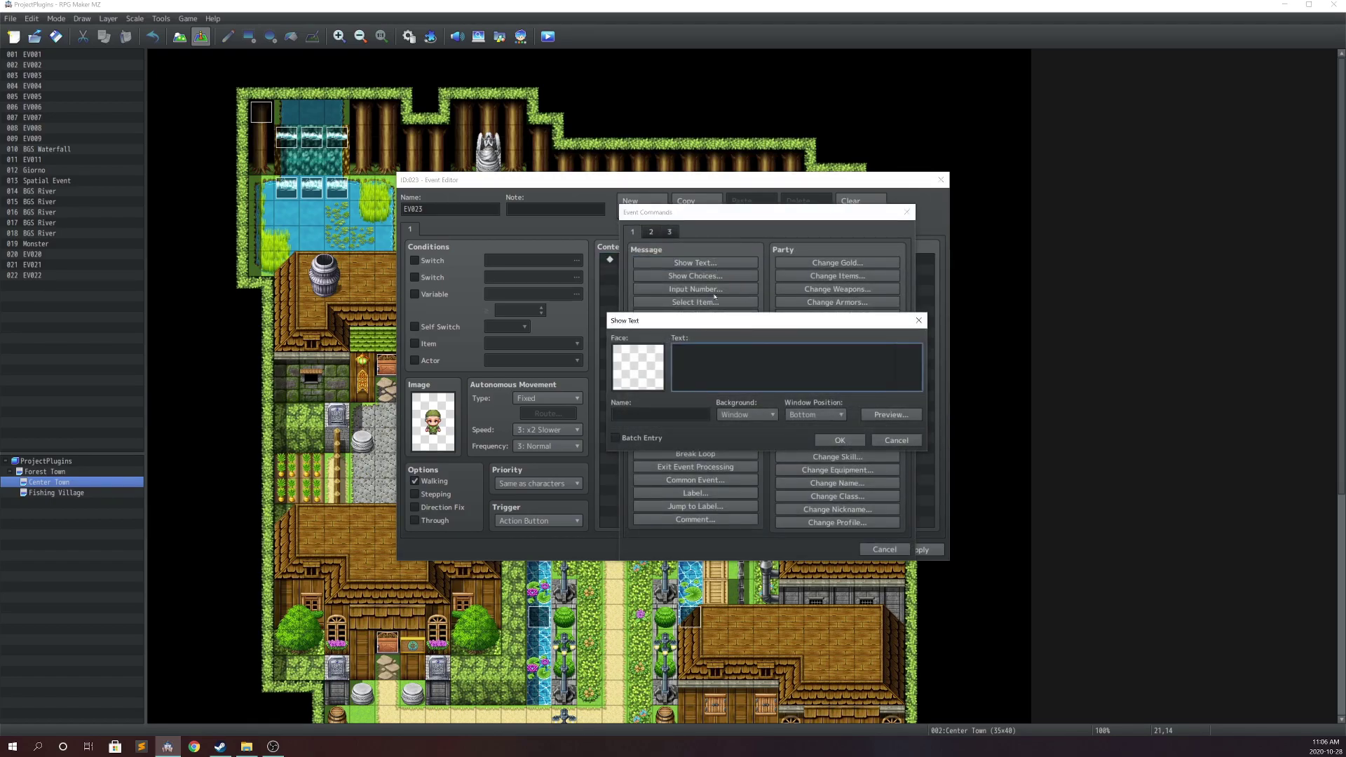
key(Escape)
click(702, 277)
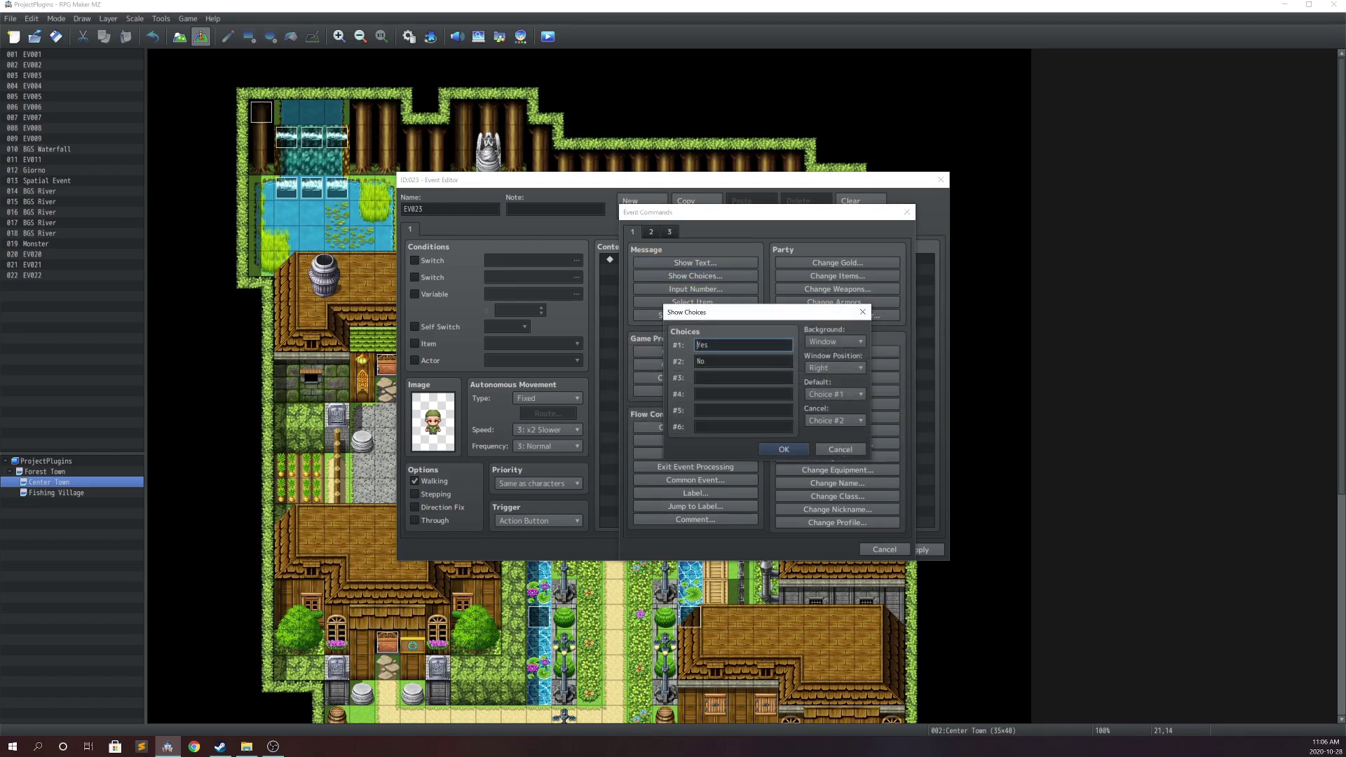
drag(738, 344, 677, 340)
text(Play Music 1)
key(Tab)
text(Play Music)
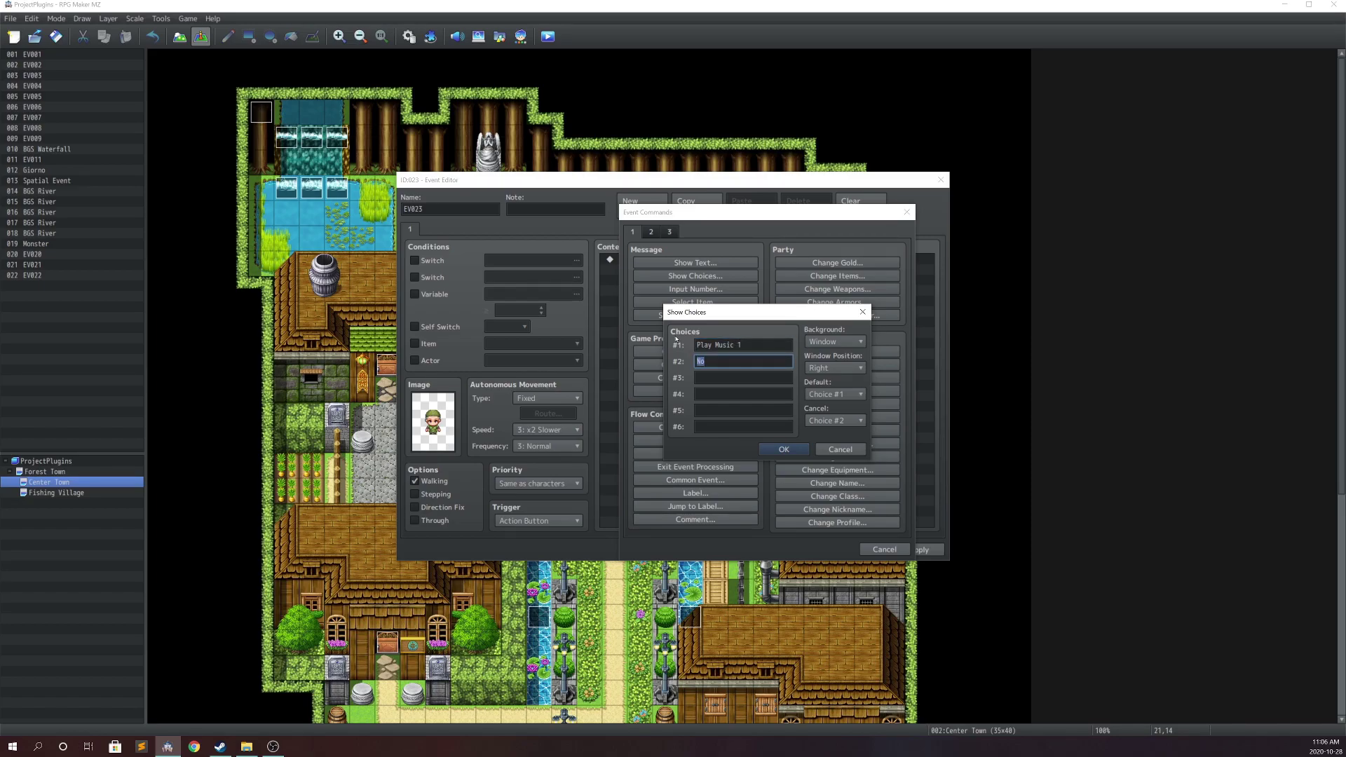
text( 2)
Enter "Stop Music 1" and "Stop Music 2" as the third and fourth choices and add the command to the event.
key(Tab)
text(Stop )
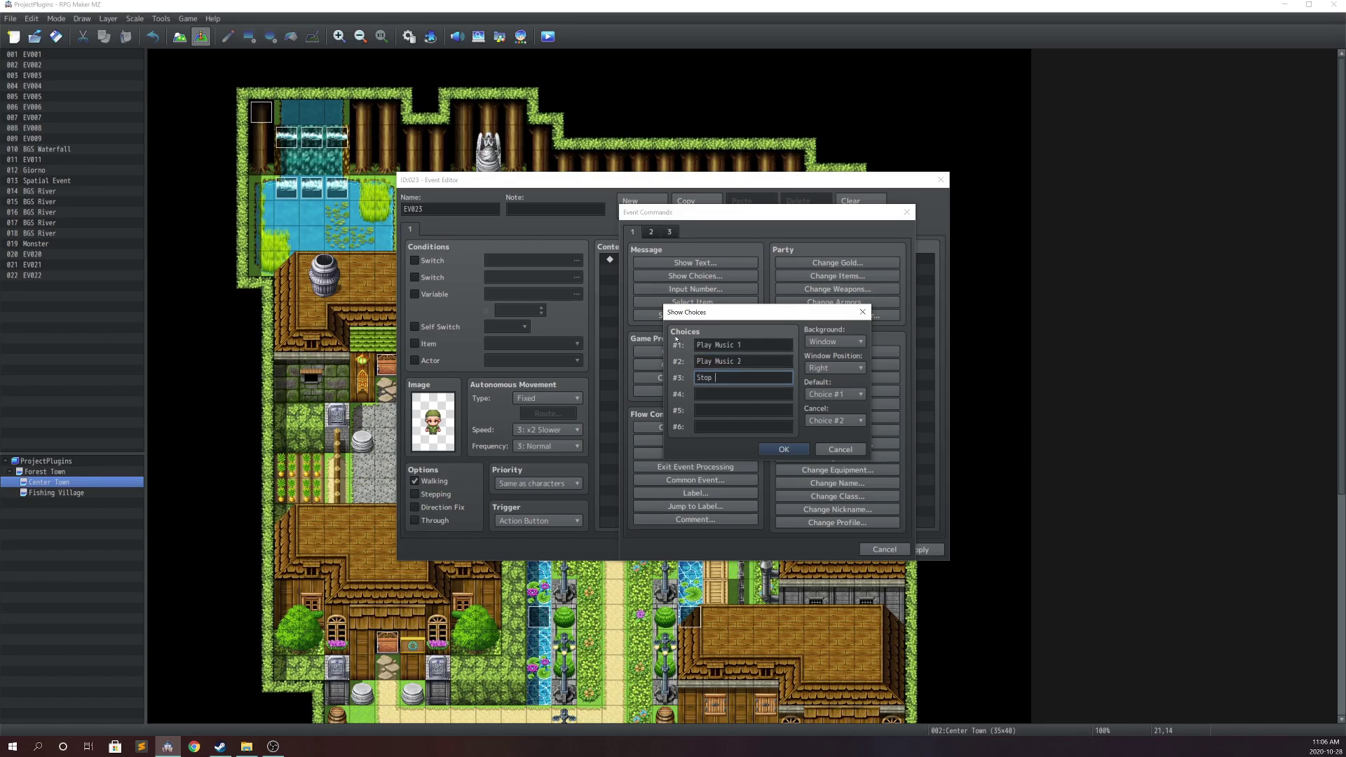
text(Music 1)
key(Tab)
text(Stop Music 2)
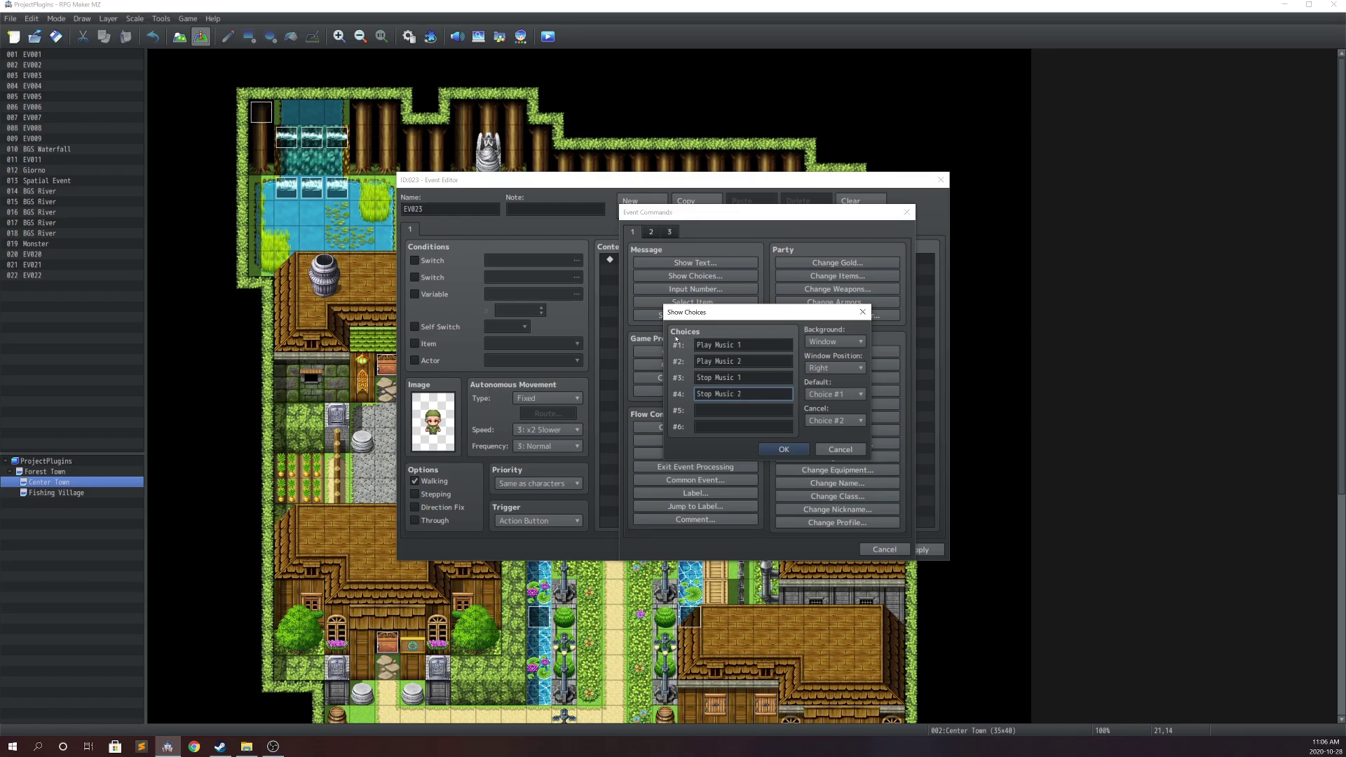
key(Return)
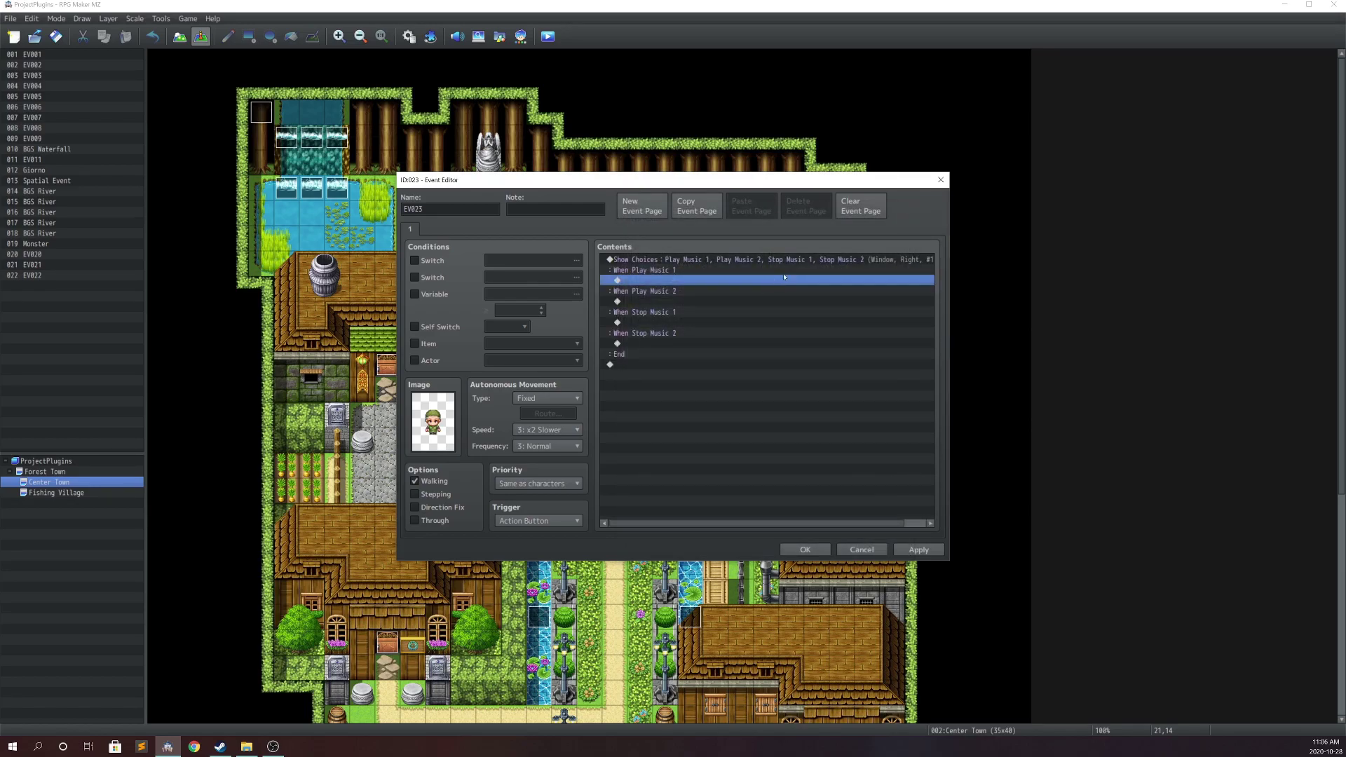
Start a plugin command in the Play Music 1 branch using MUSH_Audio_Engine's Play BGM command.
double_click(721, 281)
click(670, 232)
click(837, 520)
click(743, 298)
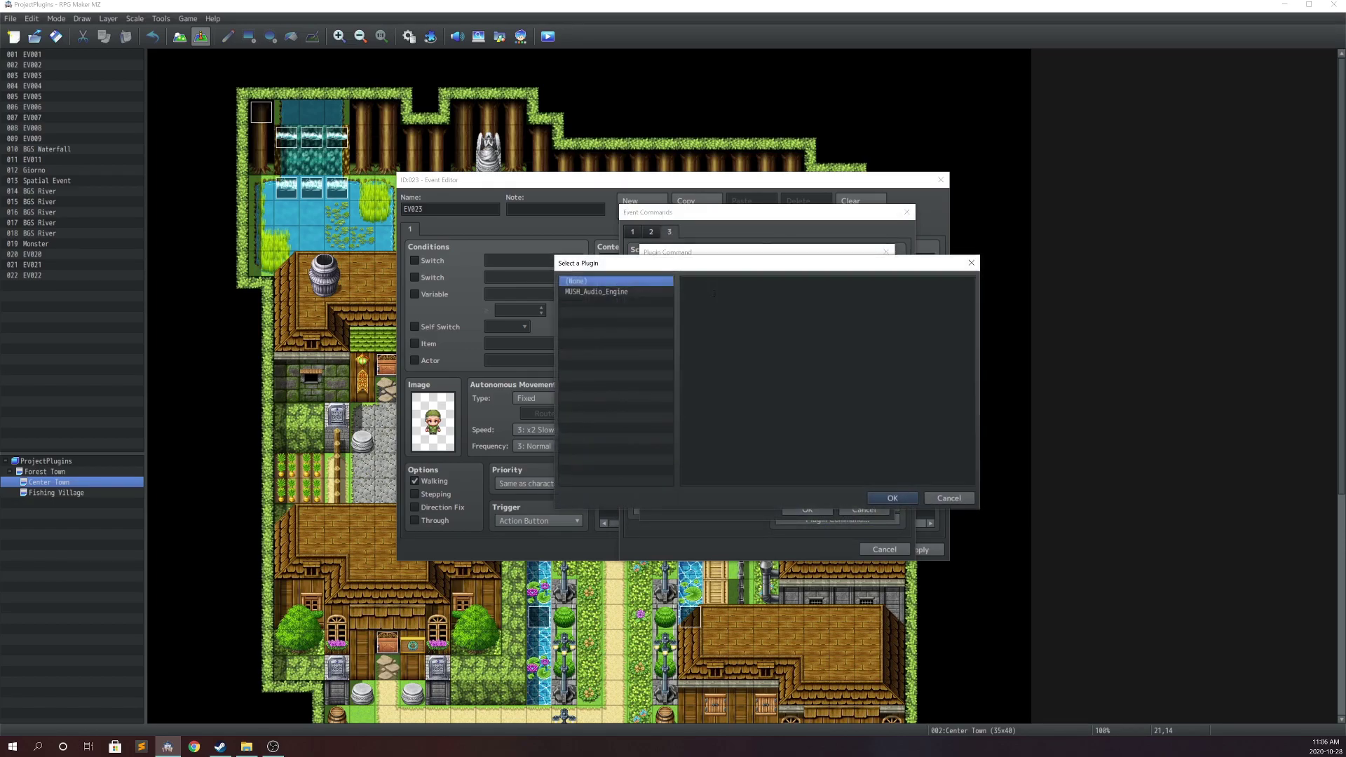
click(613, 291)
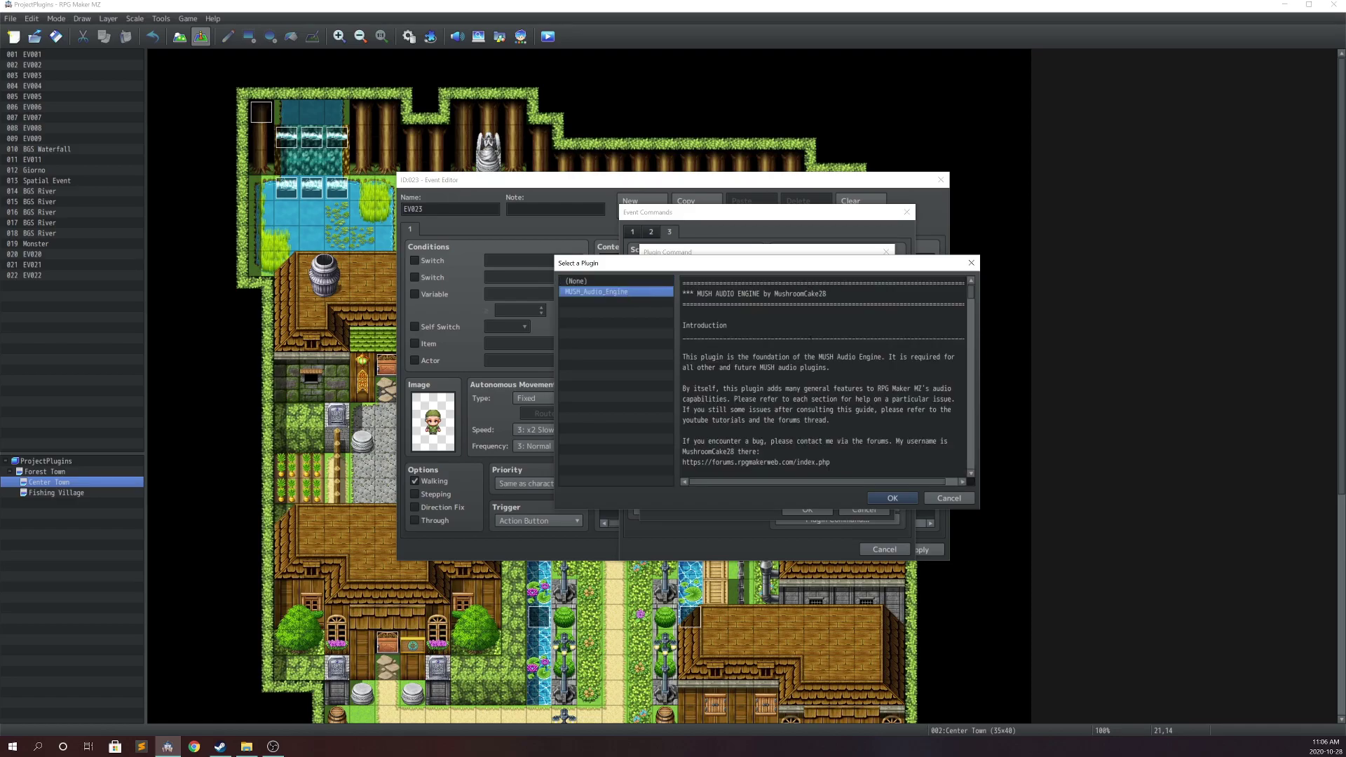
click(884, 497)
click(859, 294)
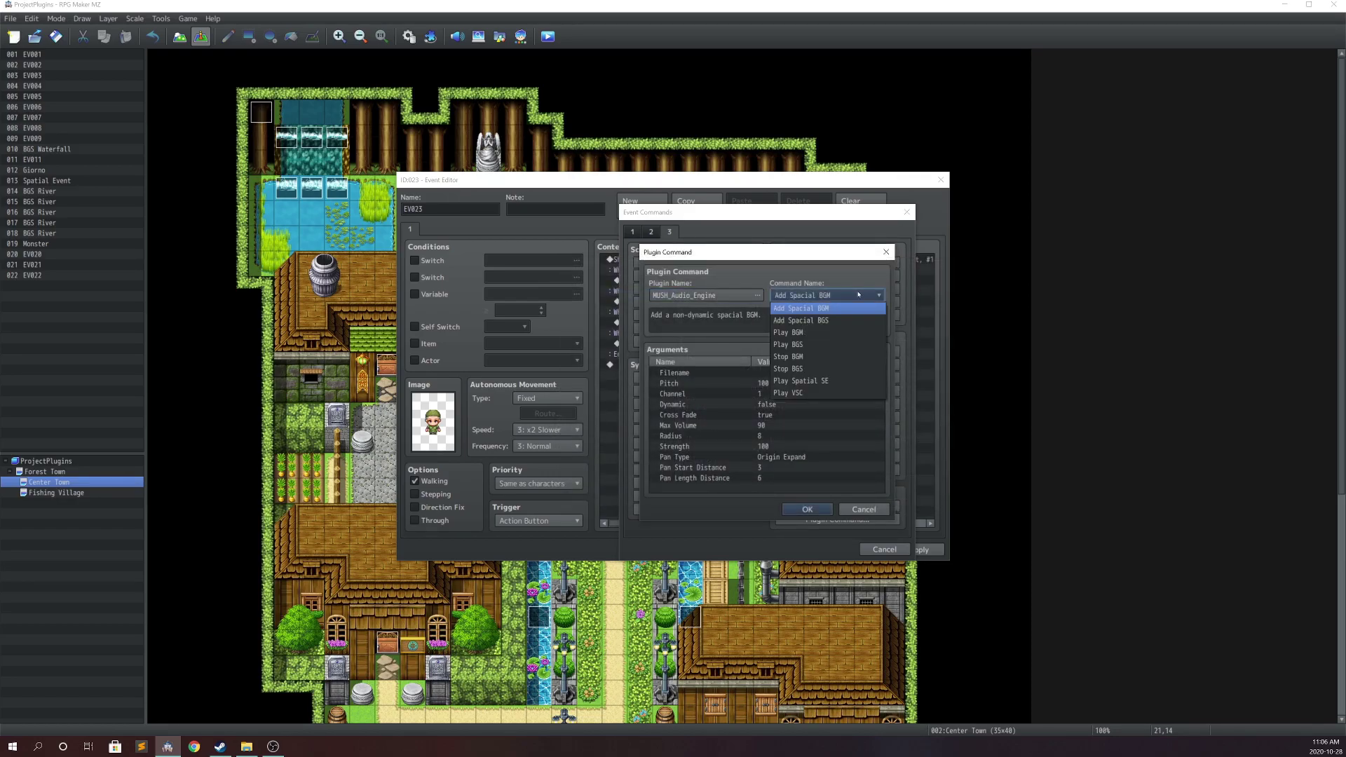
click(825, 333)
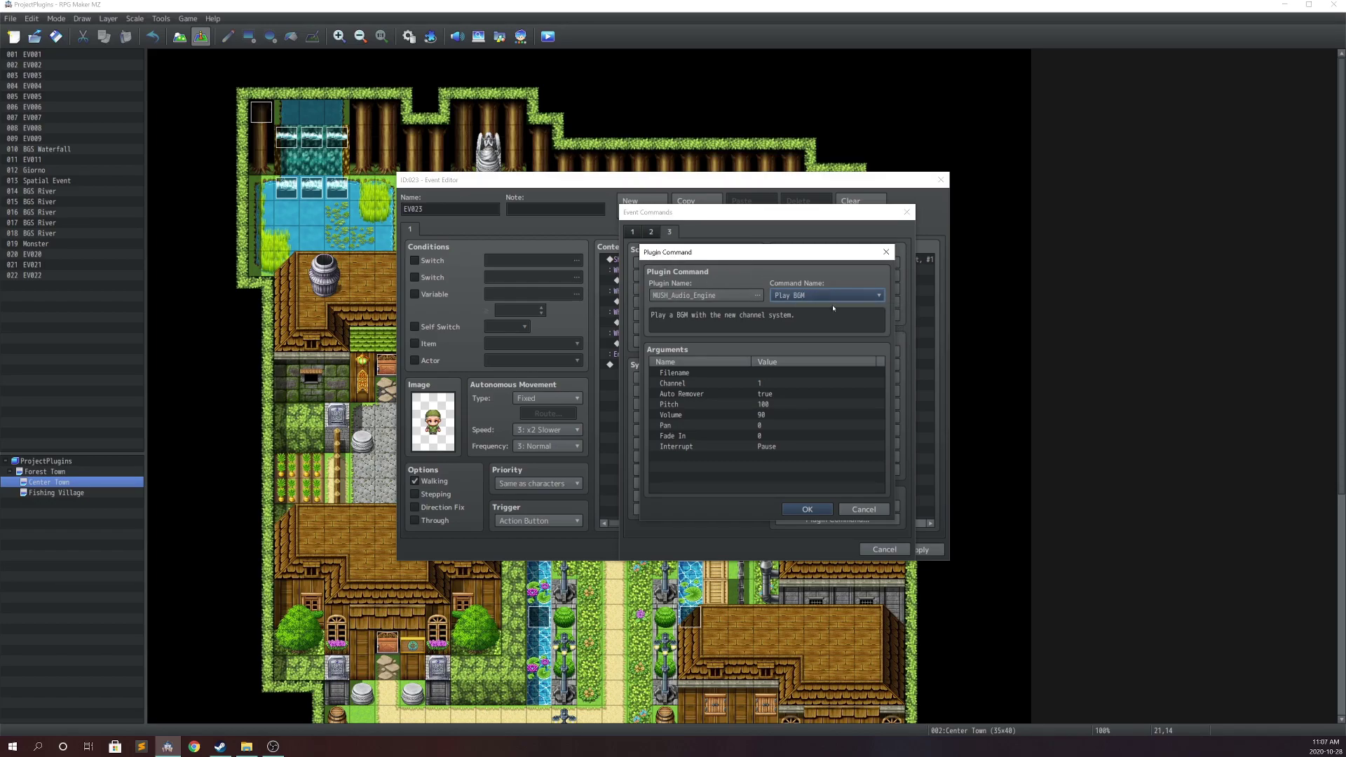
Set the Filename of the Play BGM command to the Theme1 audio.
click(809, 375)
double_click(809, 376)
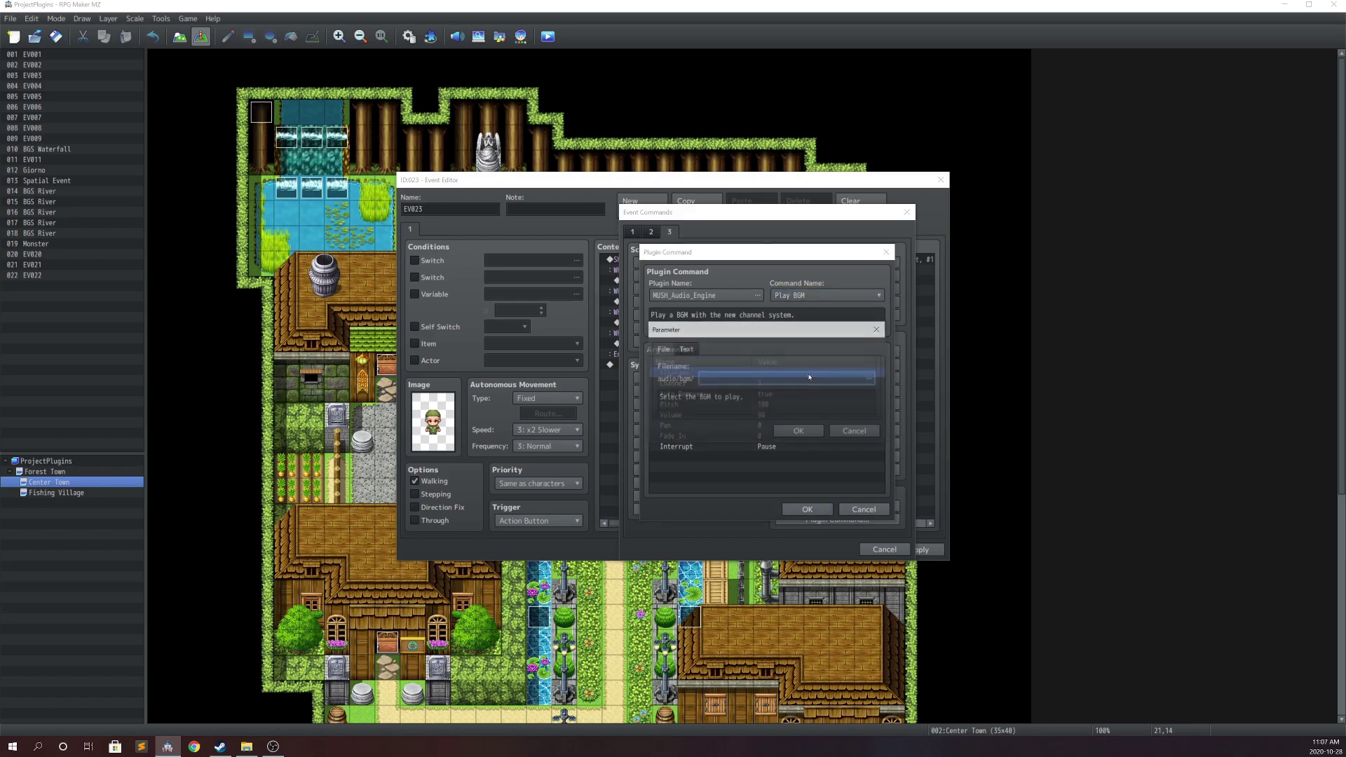
double_click(760, 379)
scroll(739, 349, down, 6)
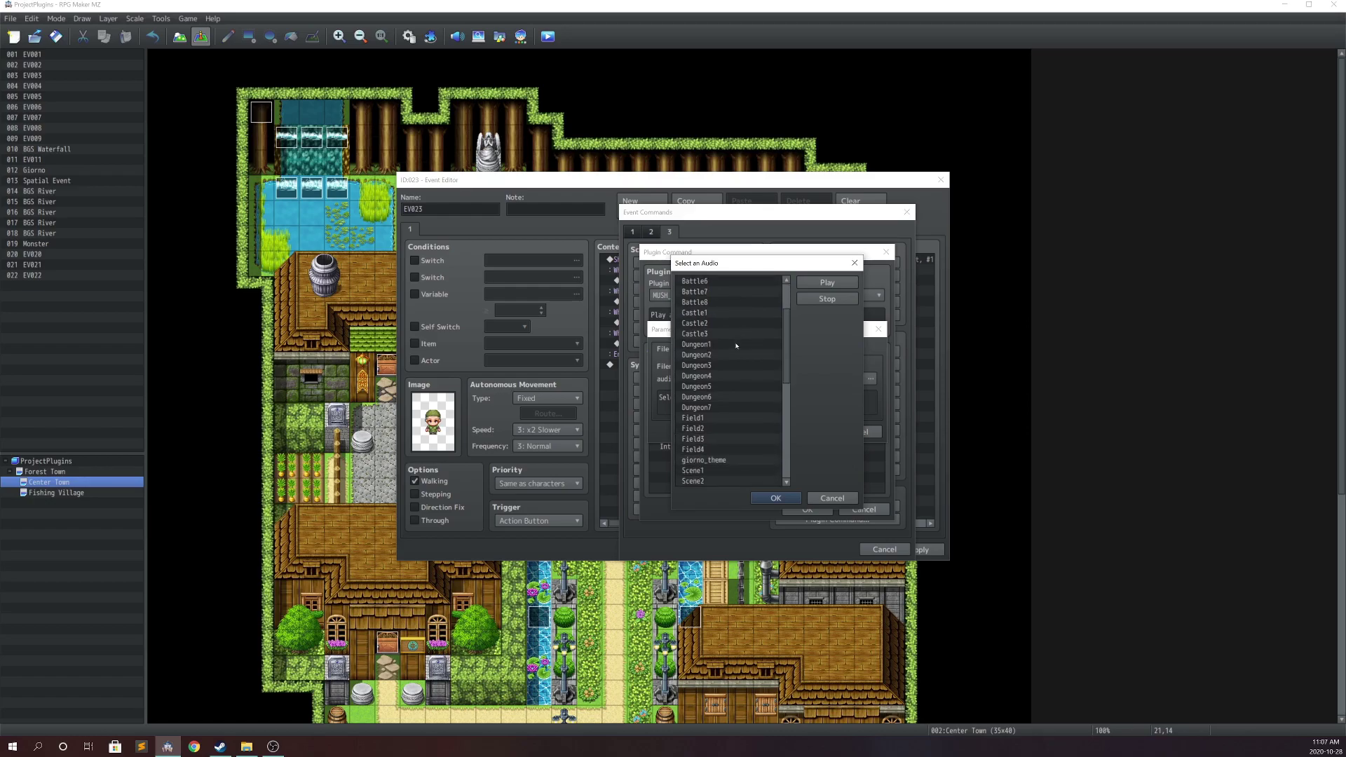
scroll(725, 424, down, 2)
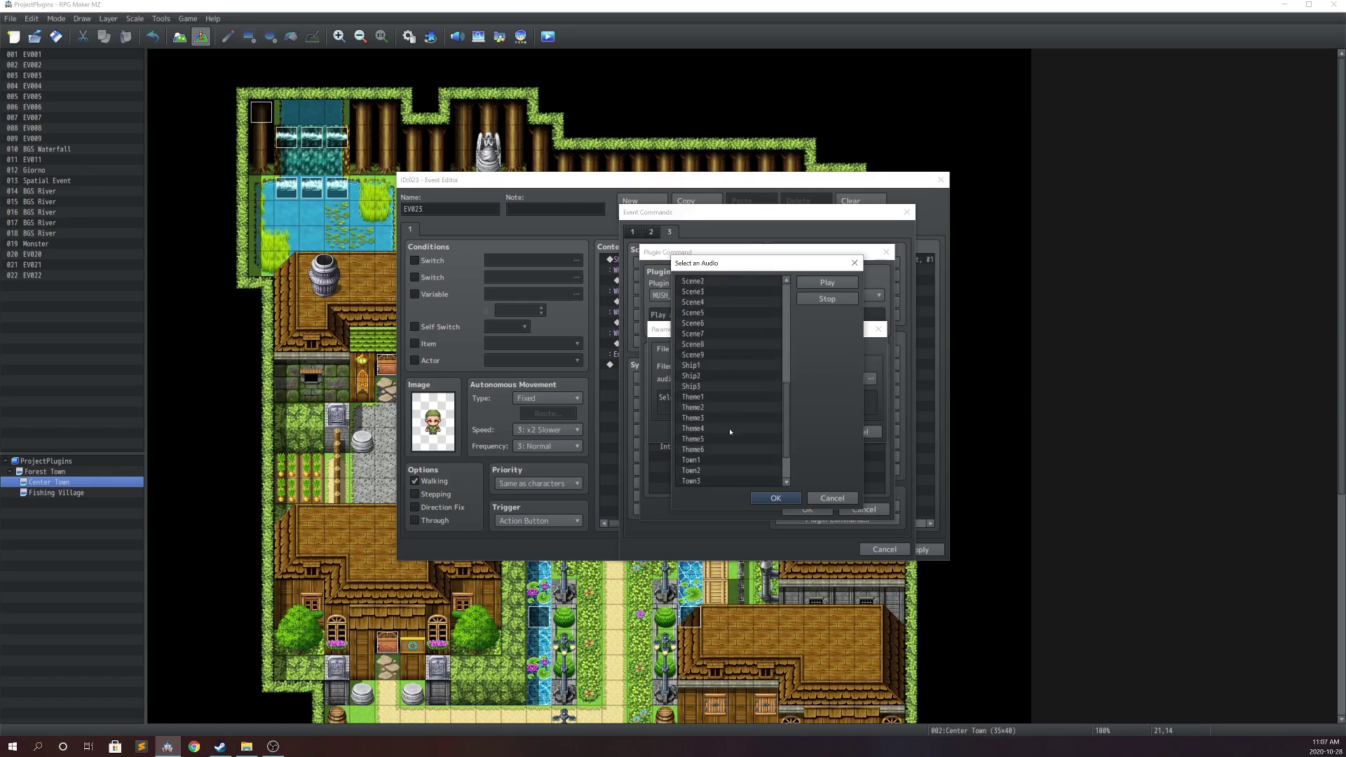
click(739, 398)
click(827, 298)
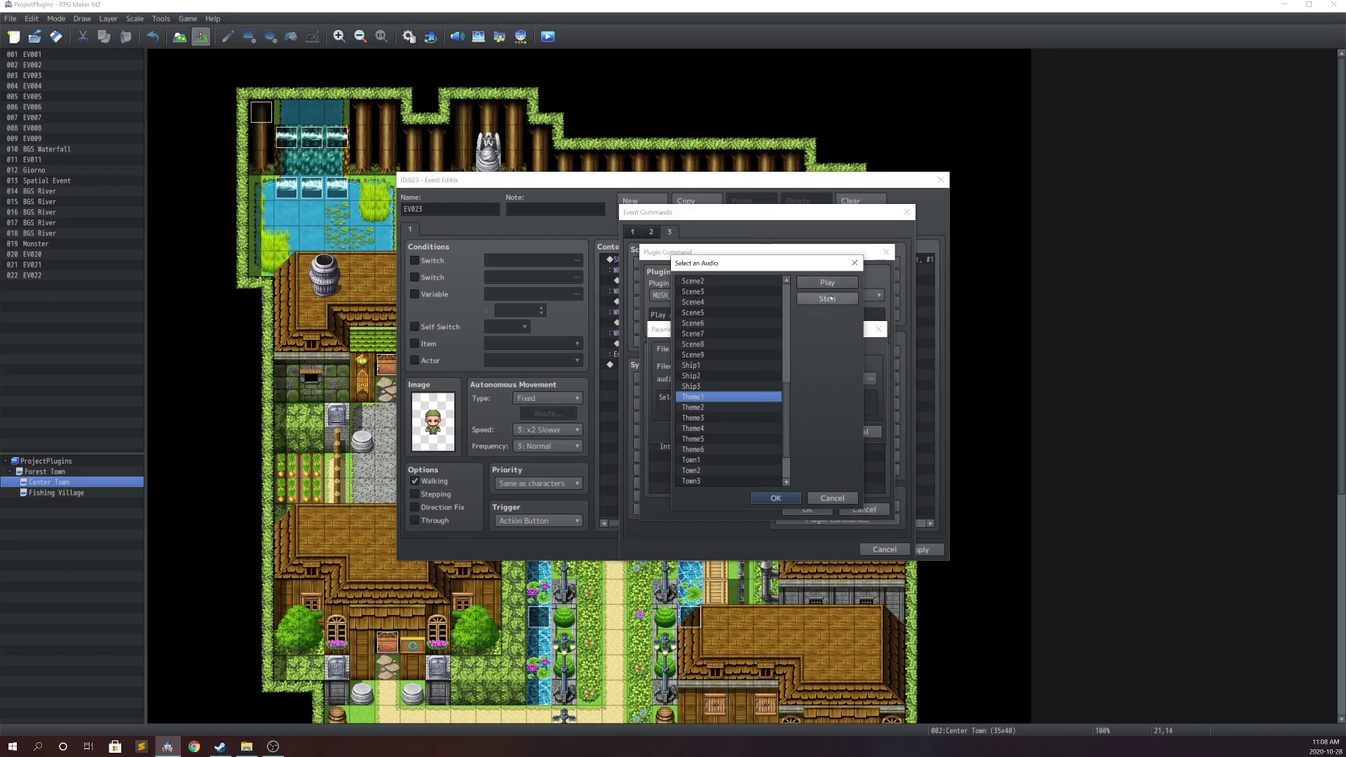
click(782, 497)
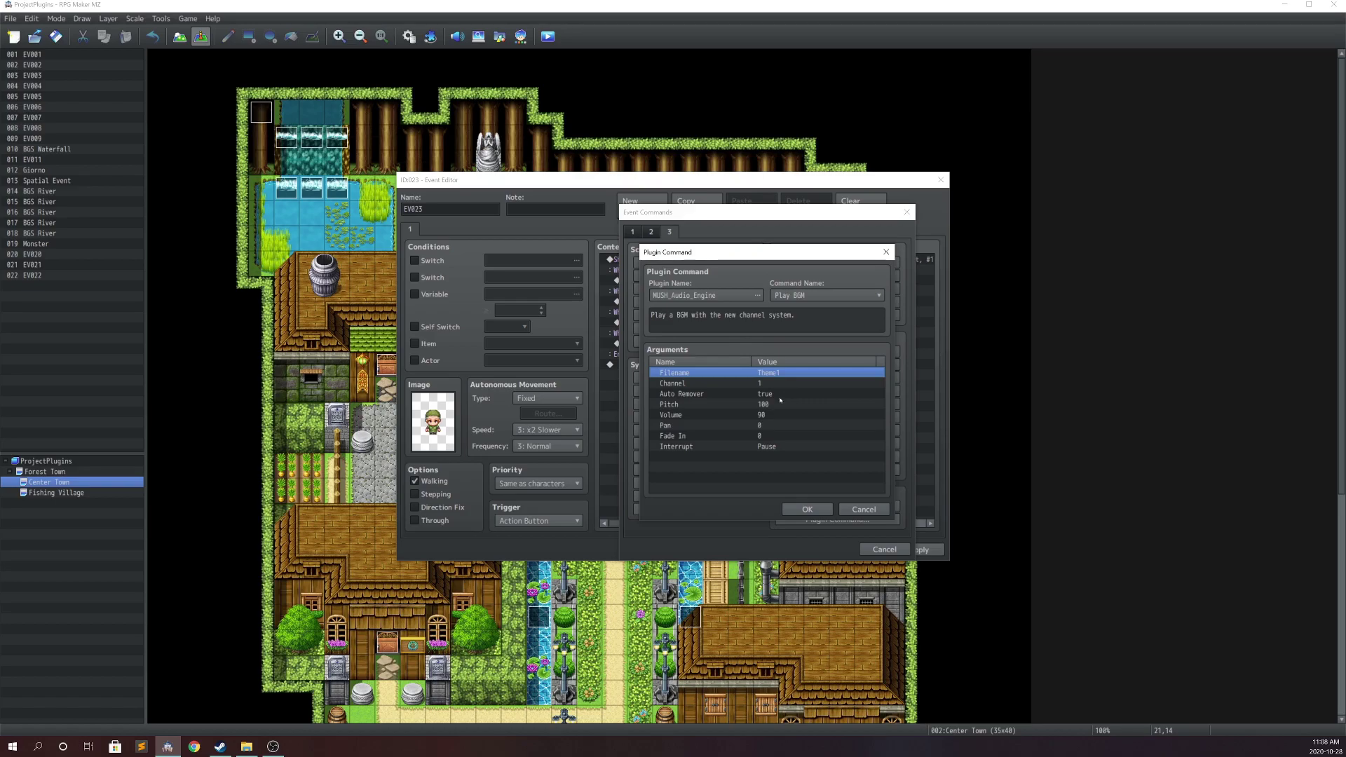
Check the Pitch argument of the Play BGM command without changing it.
drag(765, 381, 789, 402)
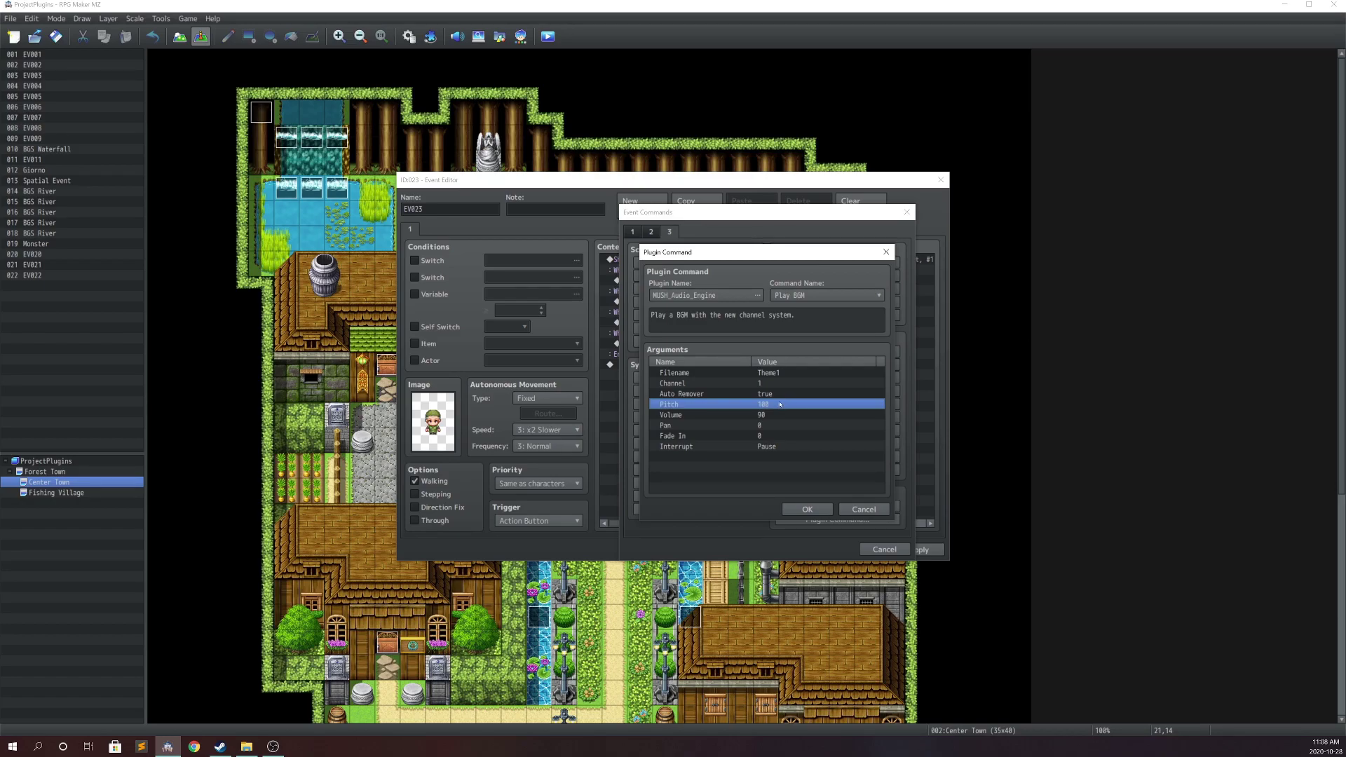
double_click(774, 405)
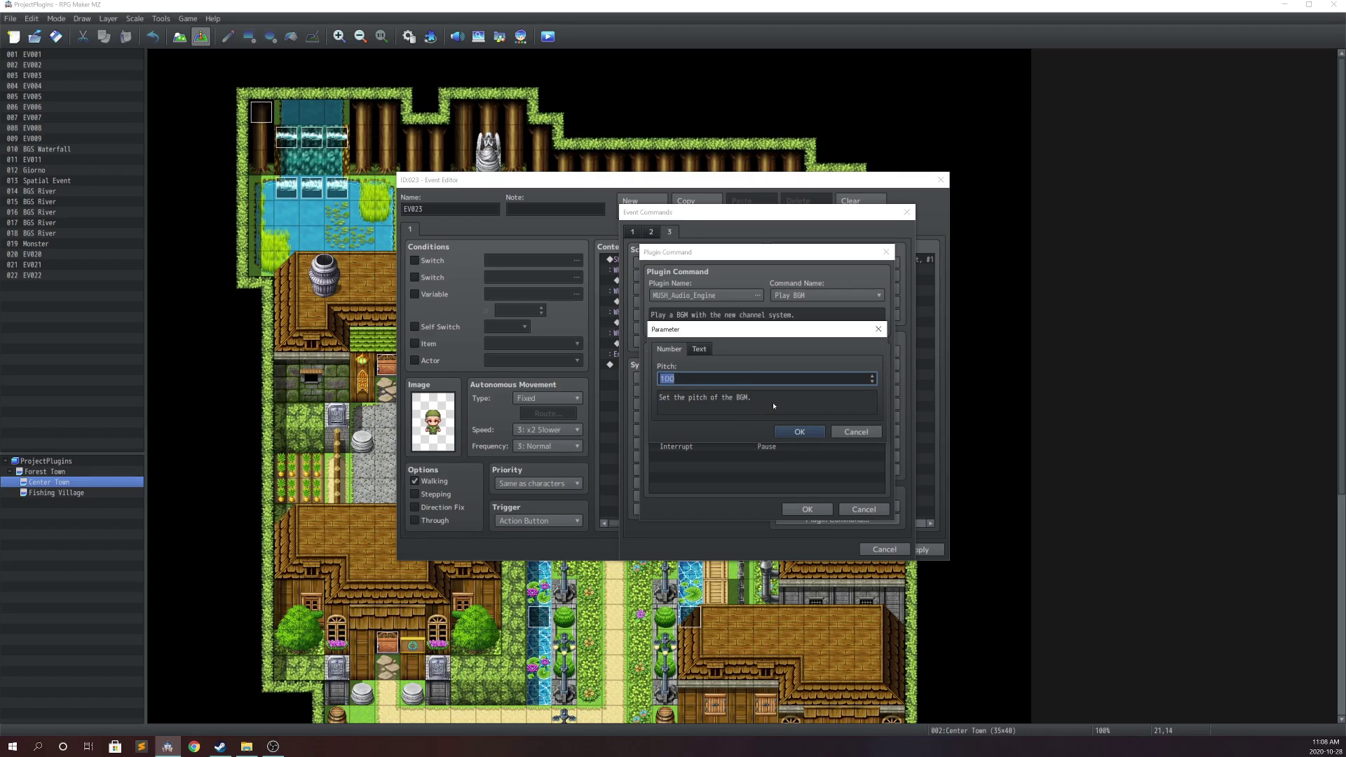
click(806, 431)
Set the Volume argument of the Play BGM command to 50.
click(780, 415)
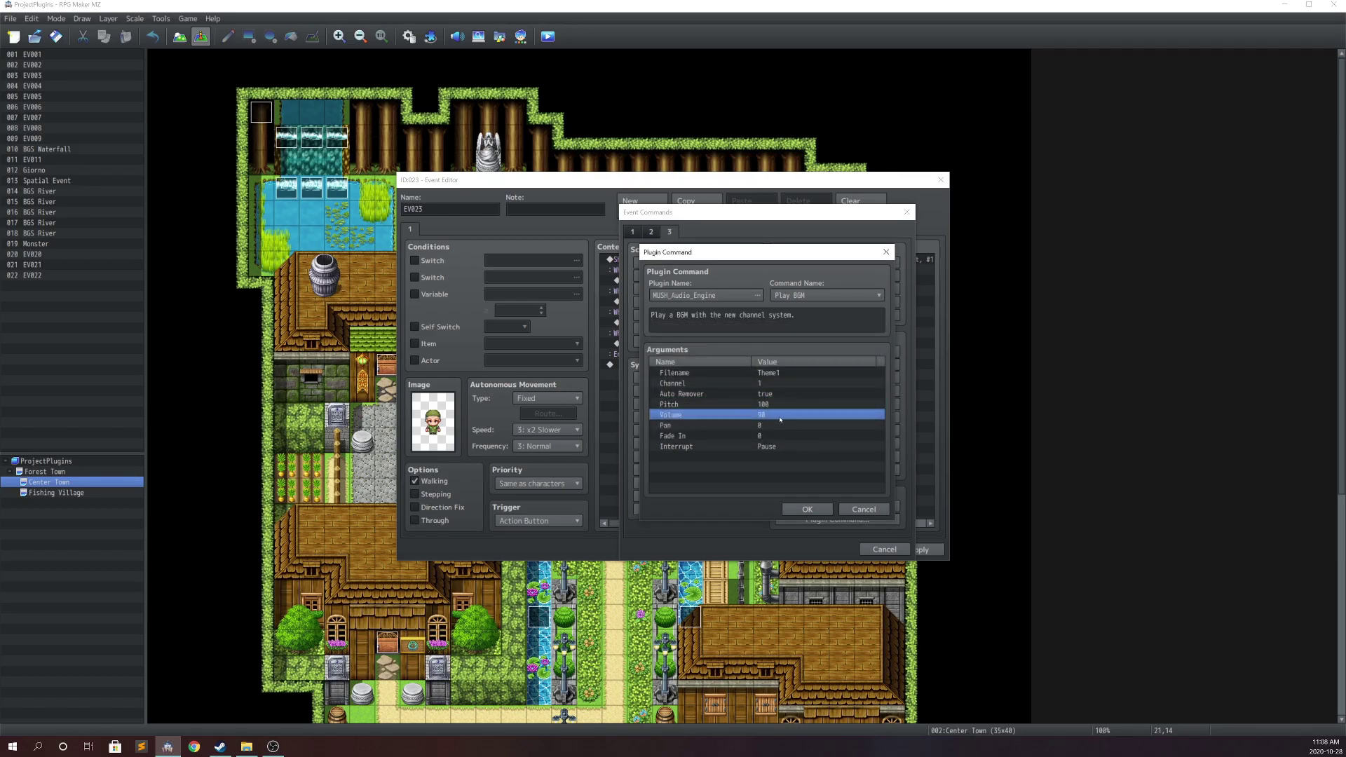
double_click(780, 418)
text(50)
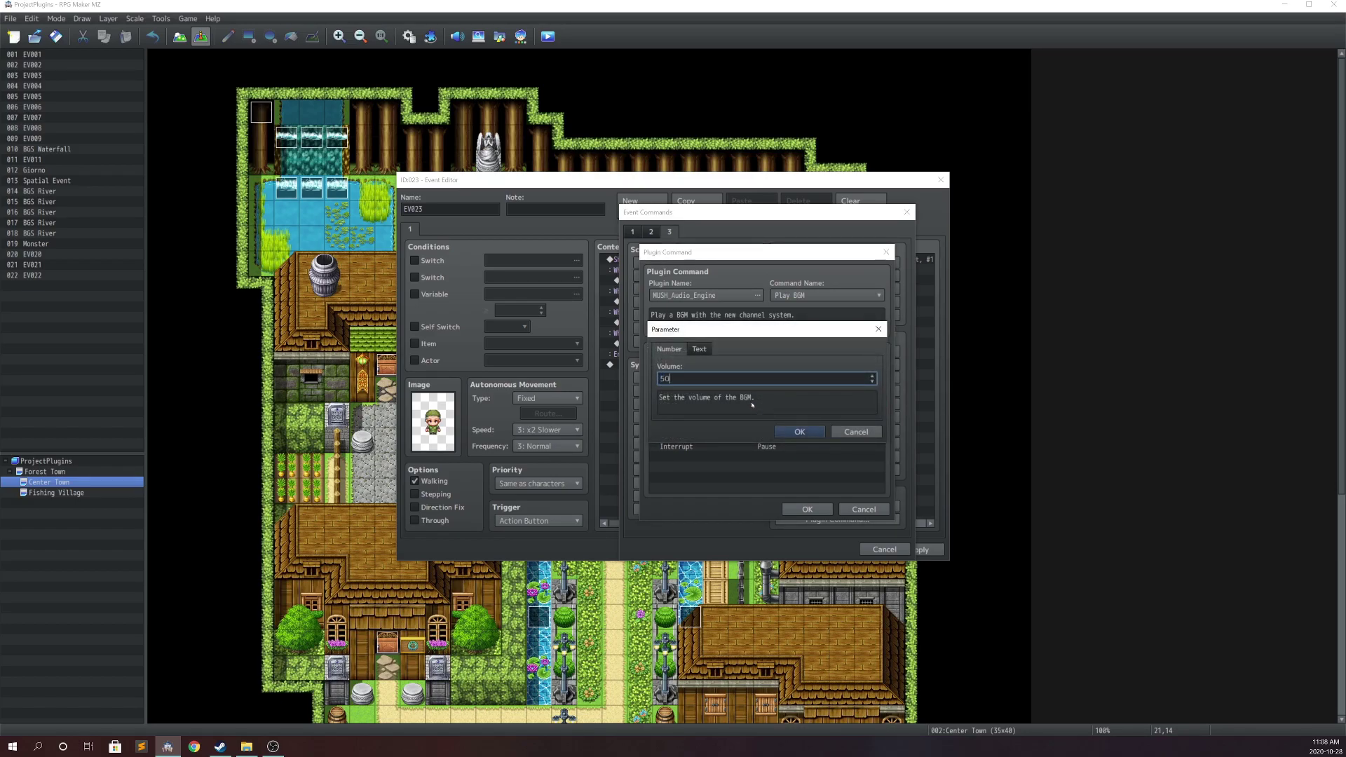
key(Return)
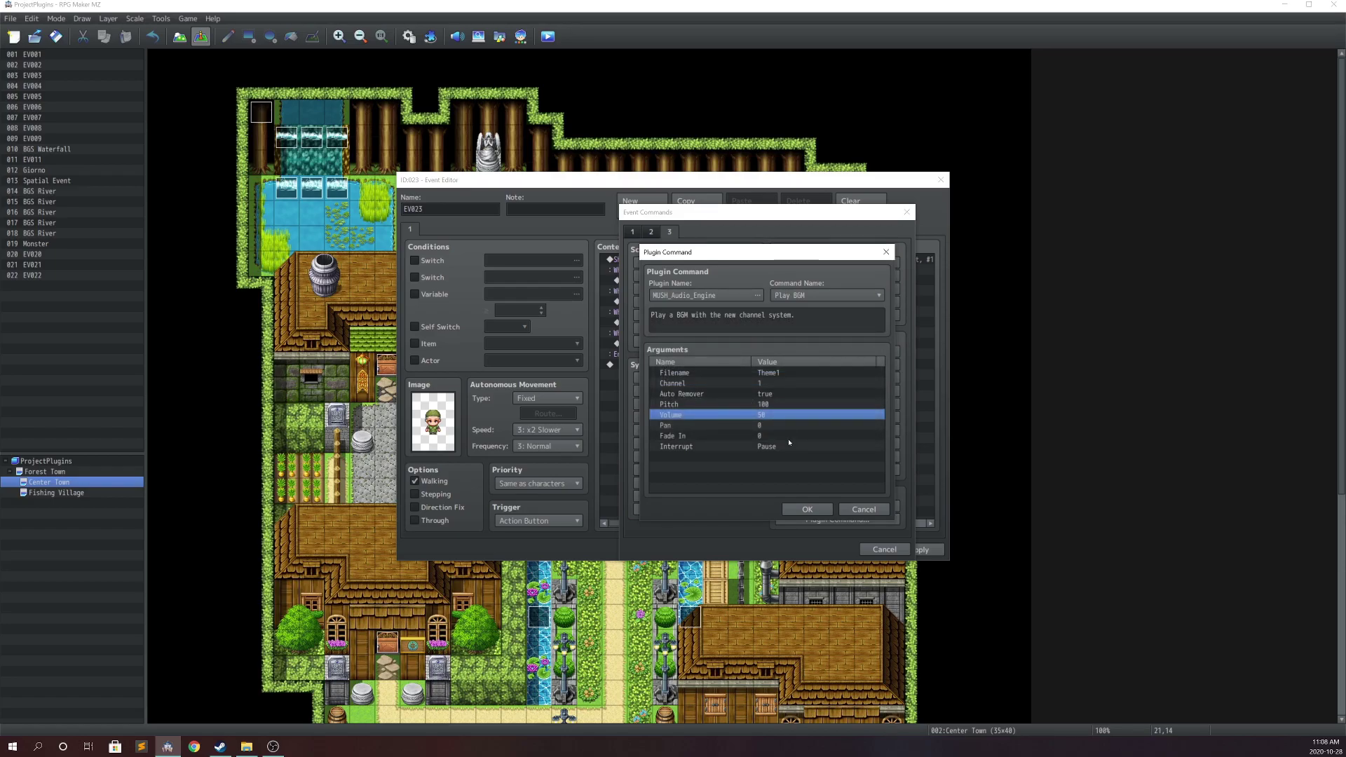
Check the Pan argument of the Play BGM command without changing it.
click(745, 426)
double_click(744, 425)
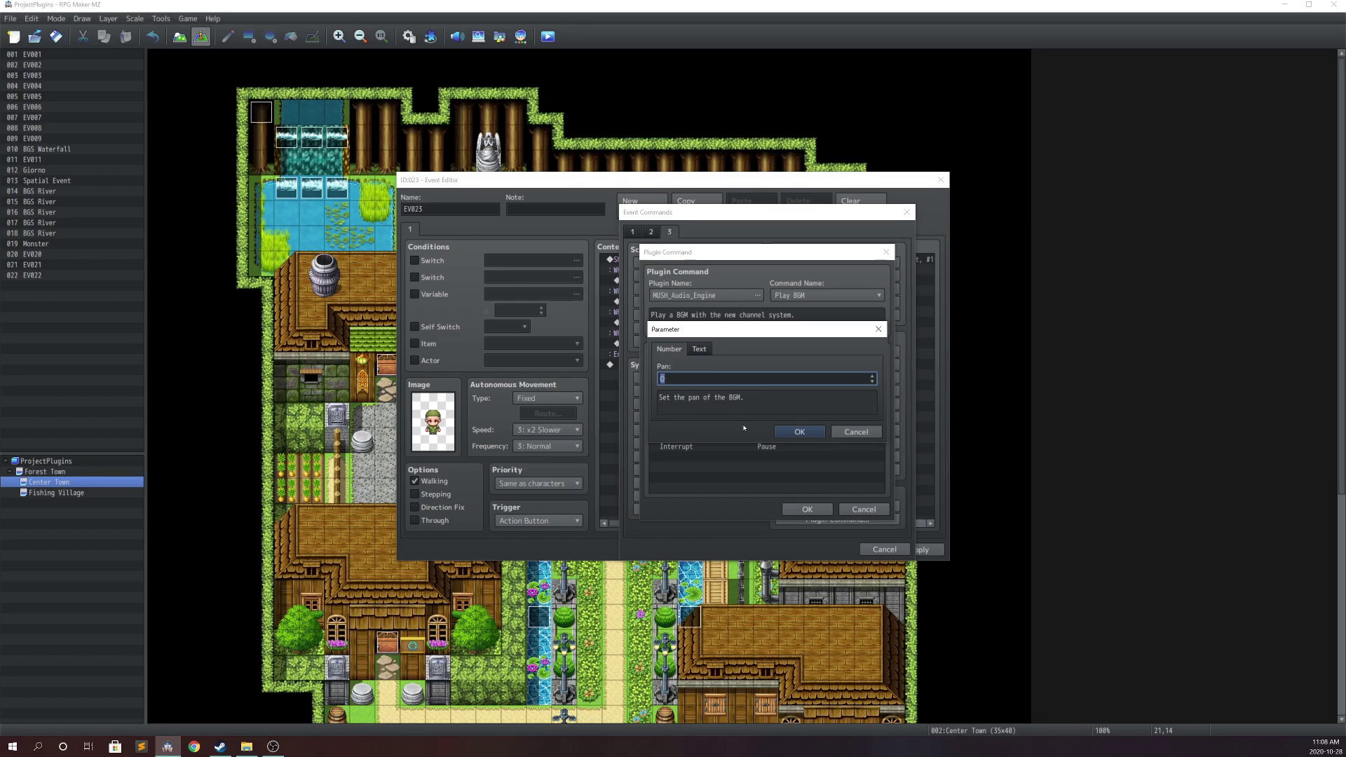
click(798, 431)
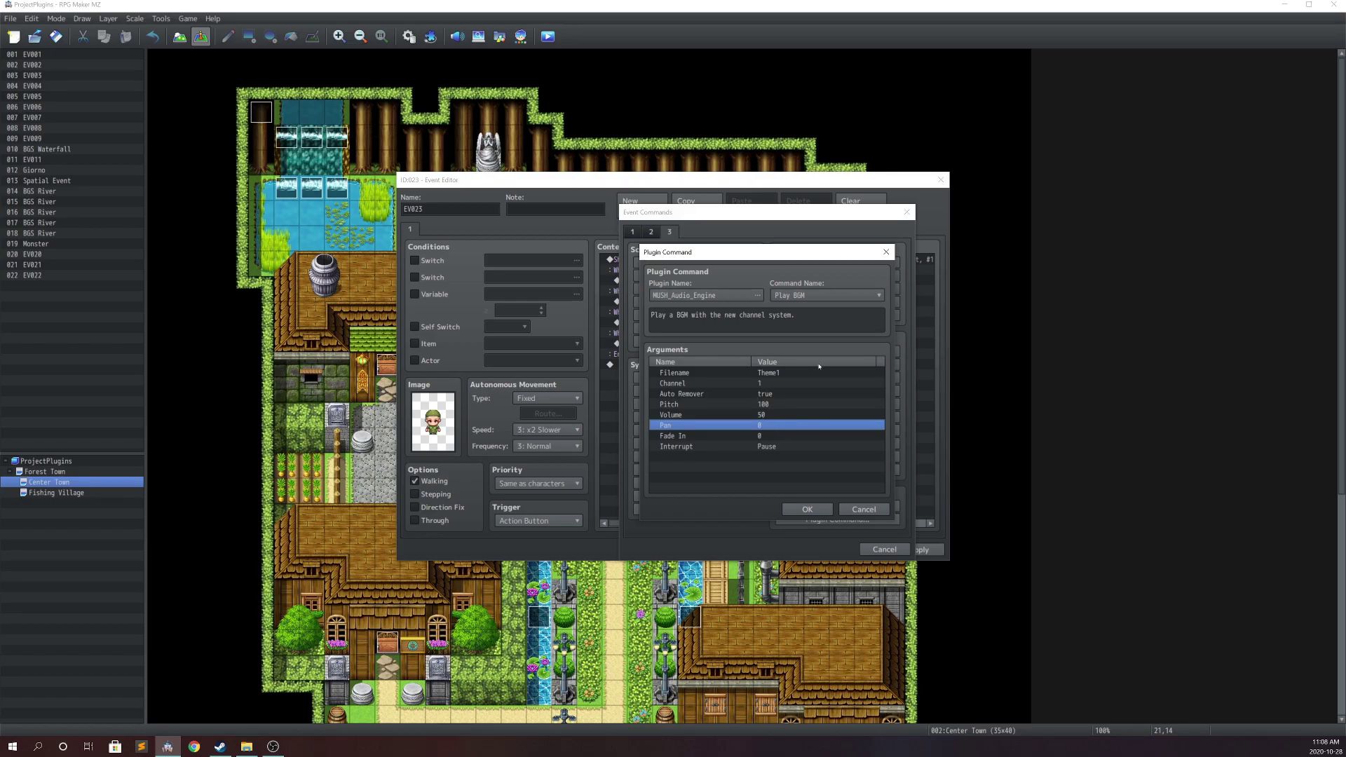
Set the Fade In duration of the Play BGM command to 3 frames.
click(795, 436)
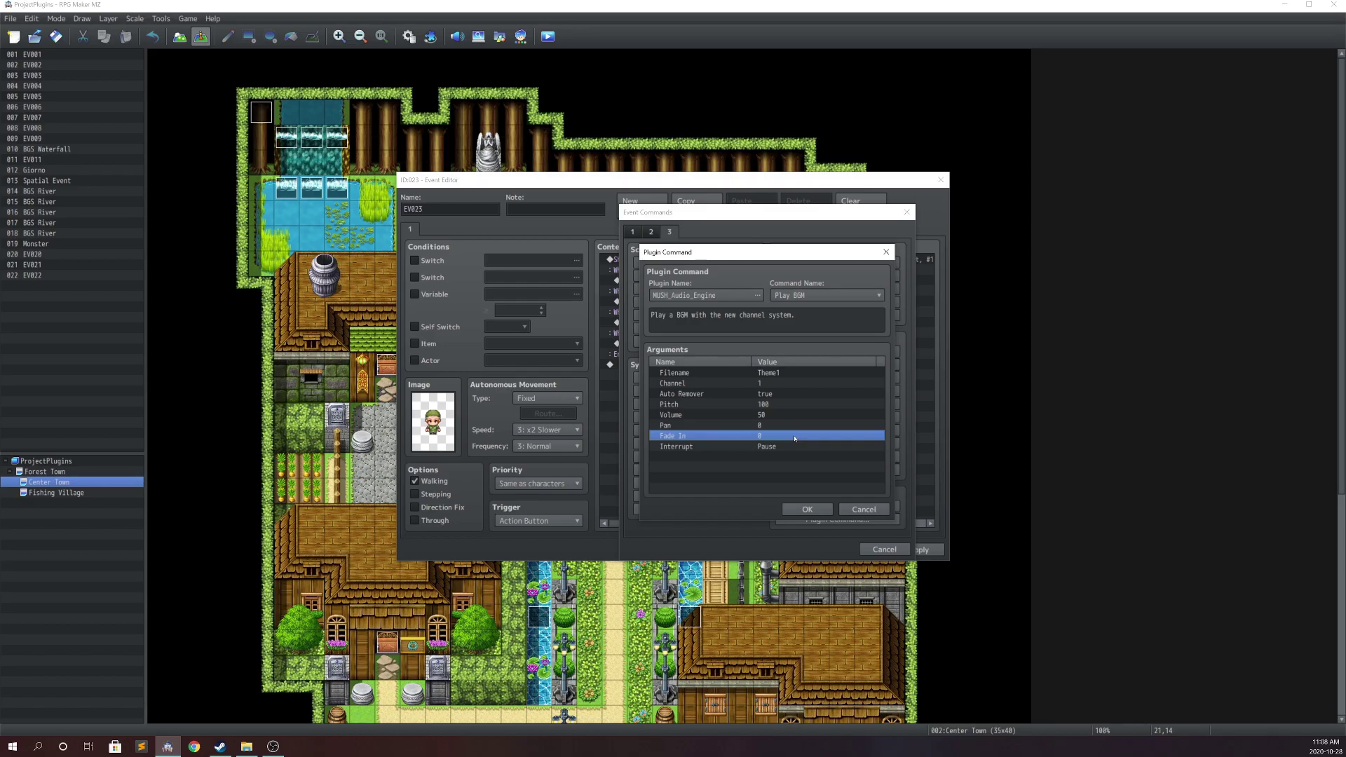
double_click(795, 436)
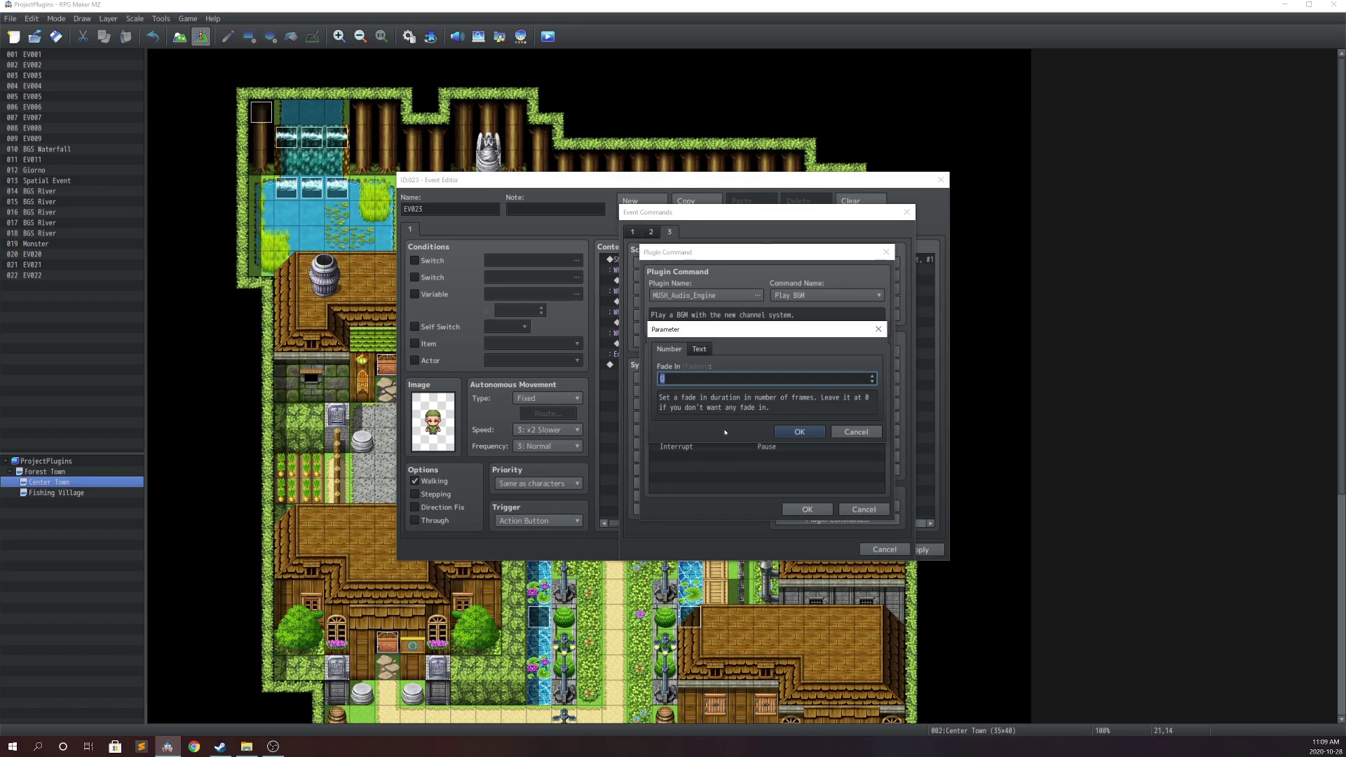
text(3)
key(Return)
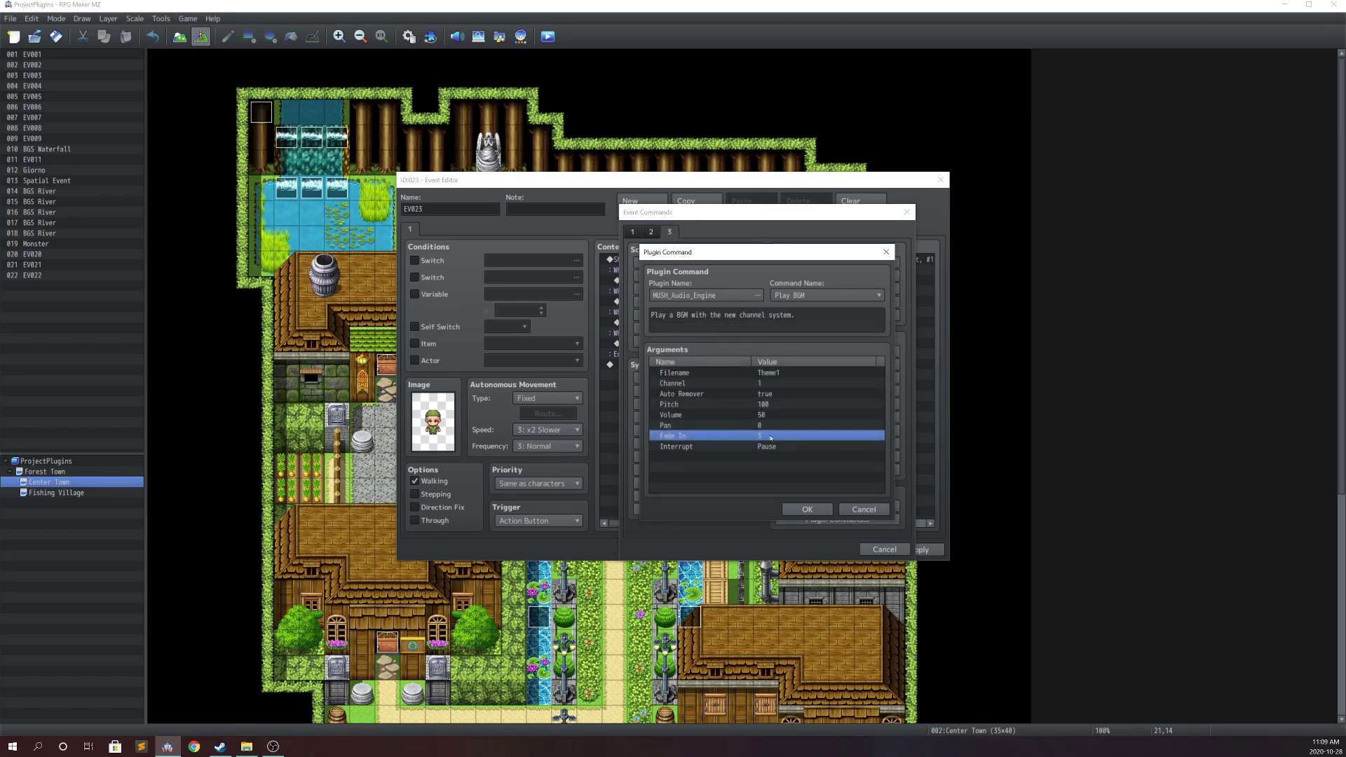
Try the Ignore and Stop options for the Interrupt argument and return it to Pause.
click(801, 446)
click(770, 395)
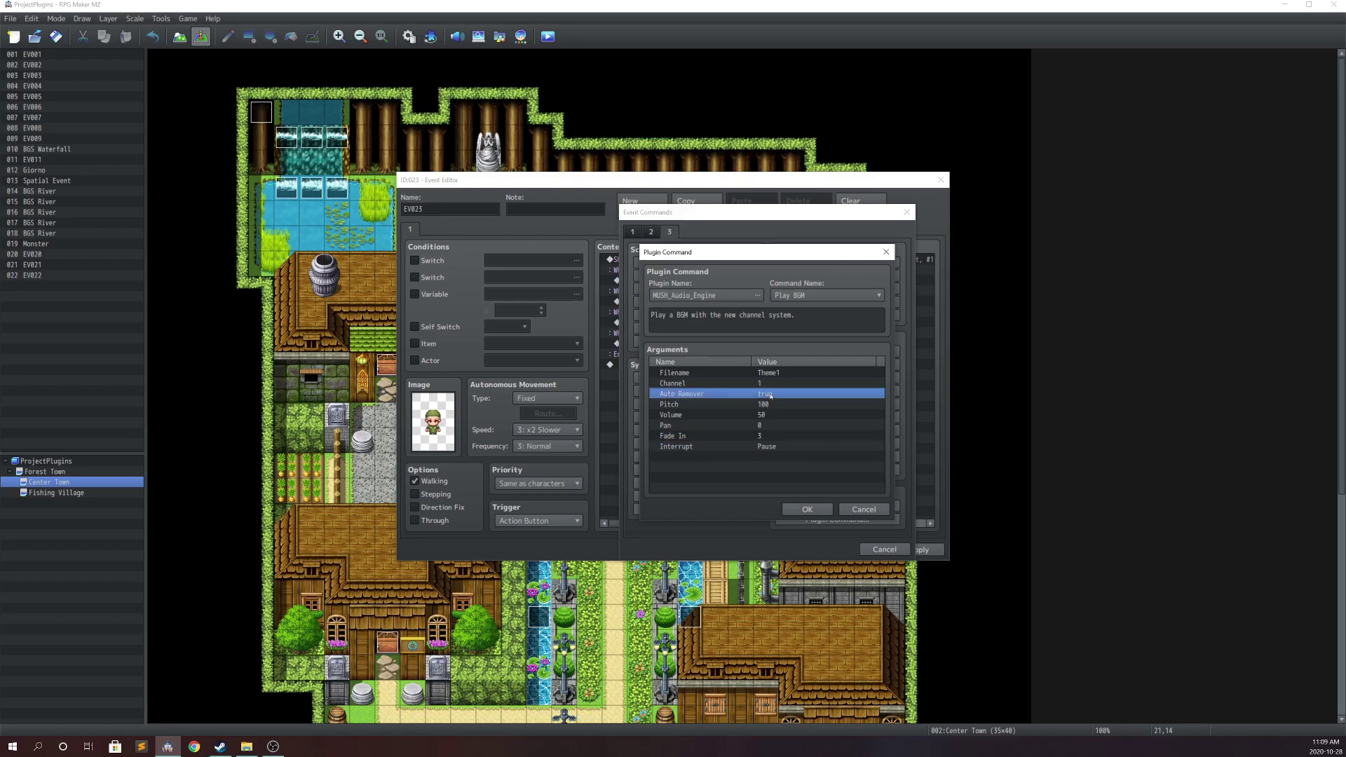
double_click(764, 448)
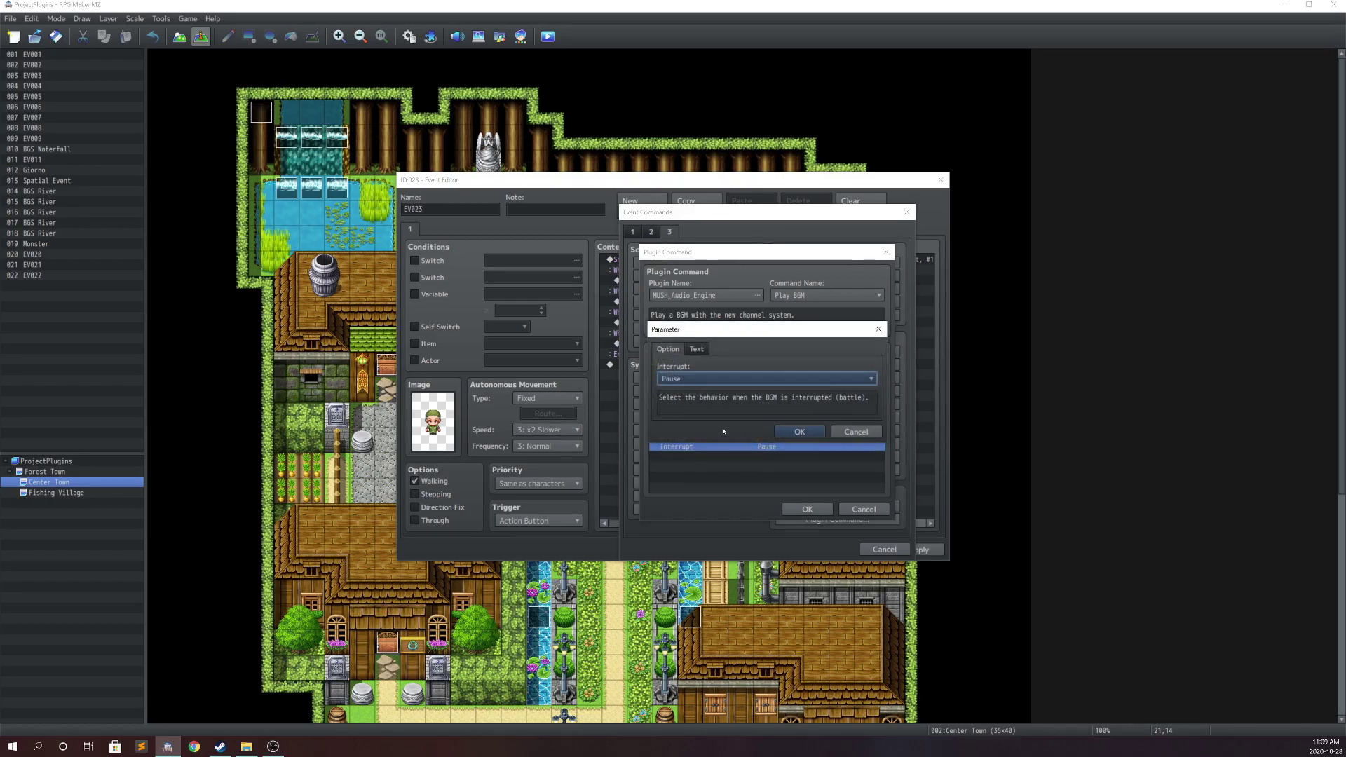
click(793, 379)
click(793, 385)
click(786, 378)
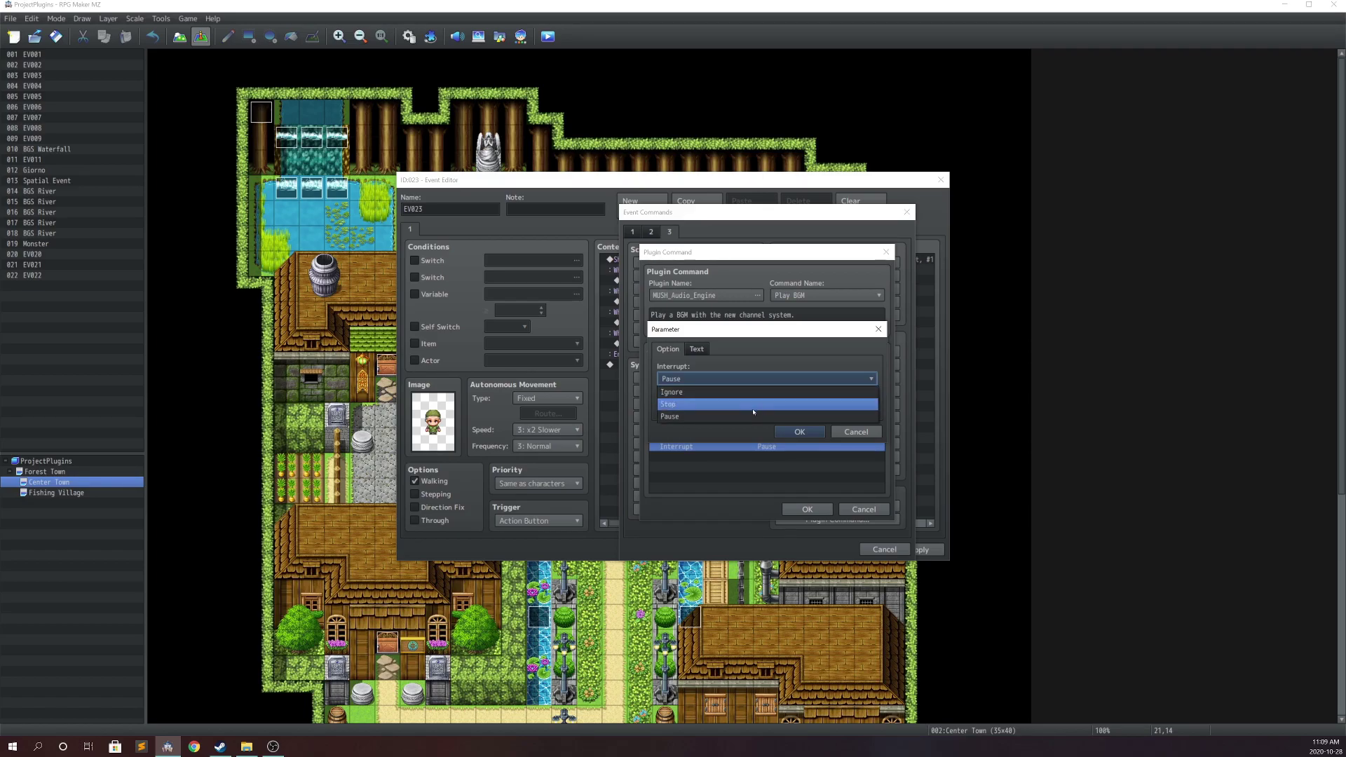
click(736, 392)
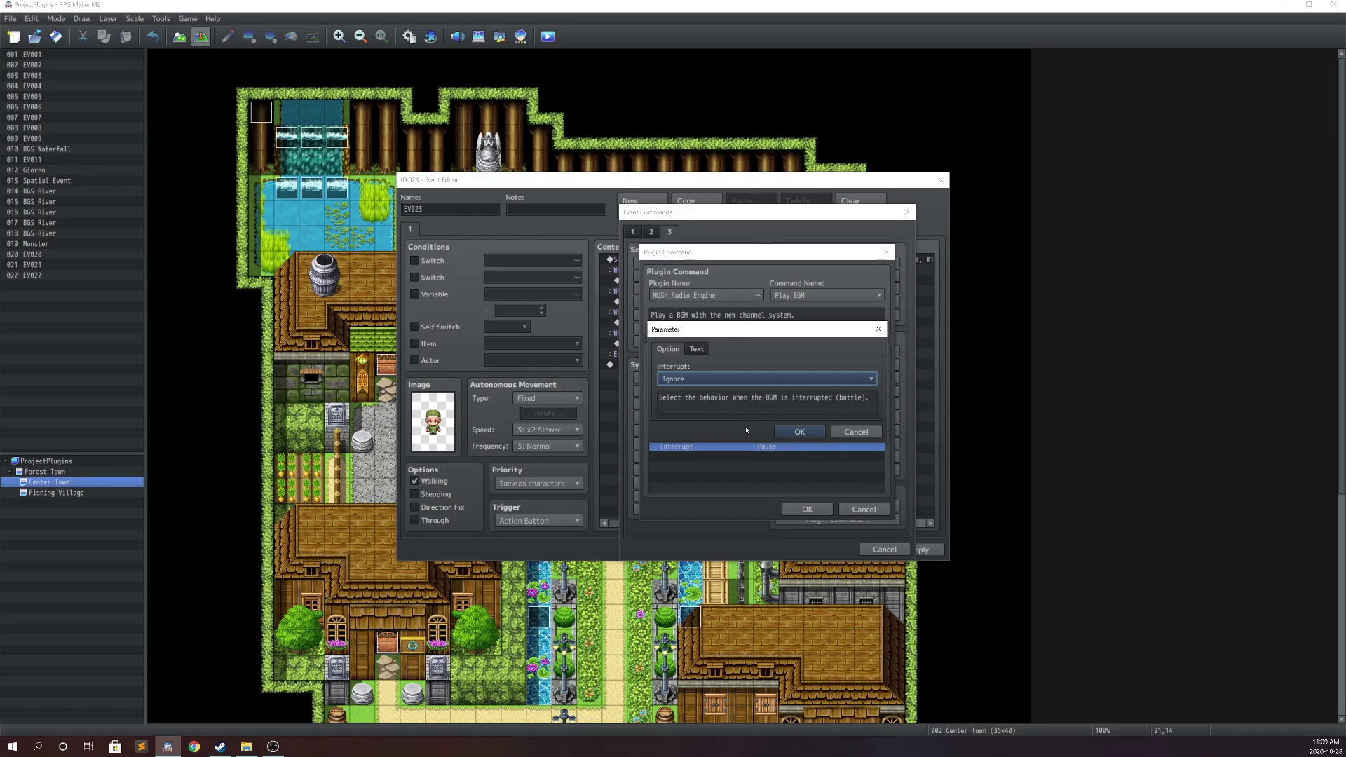
click(731, 376)
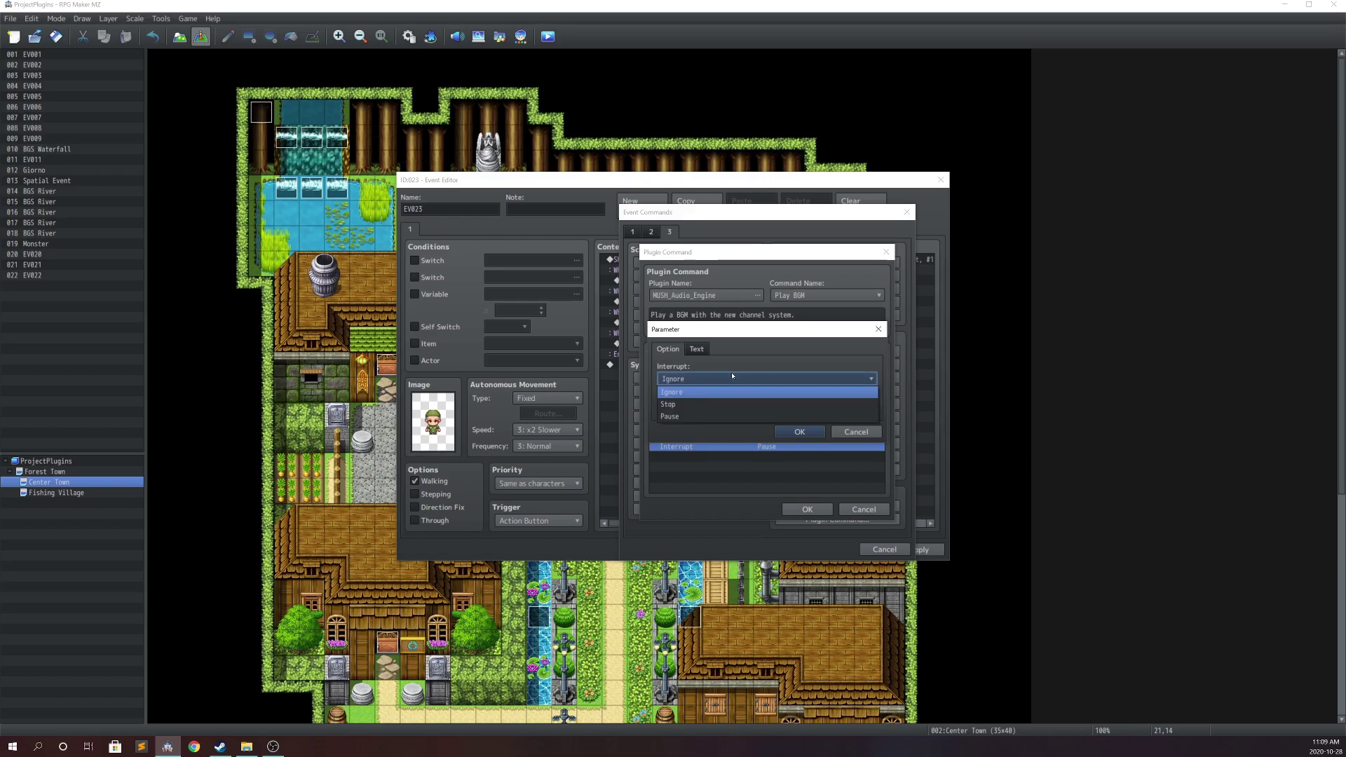
click(725, 404)
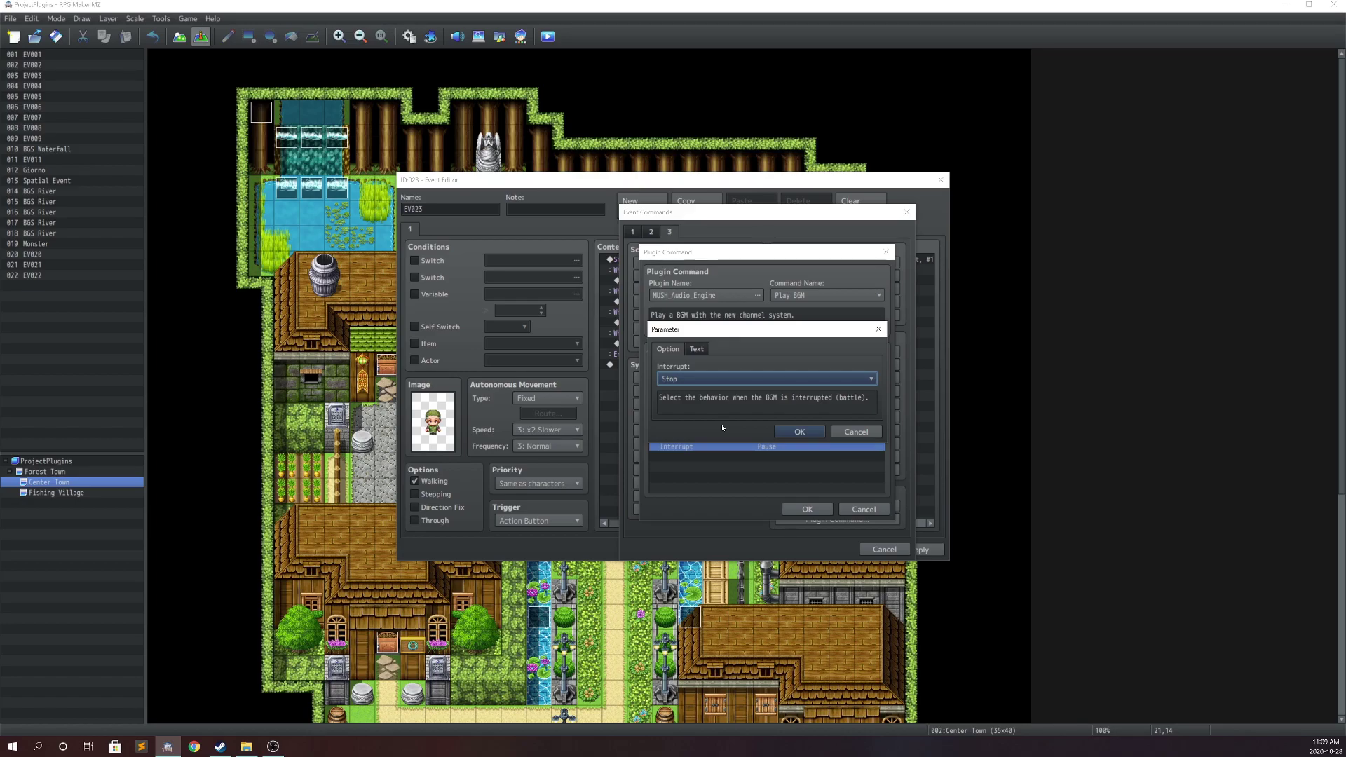
key(alt+Down)
key(Down)
key(Return)
click(800, 431)
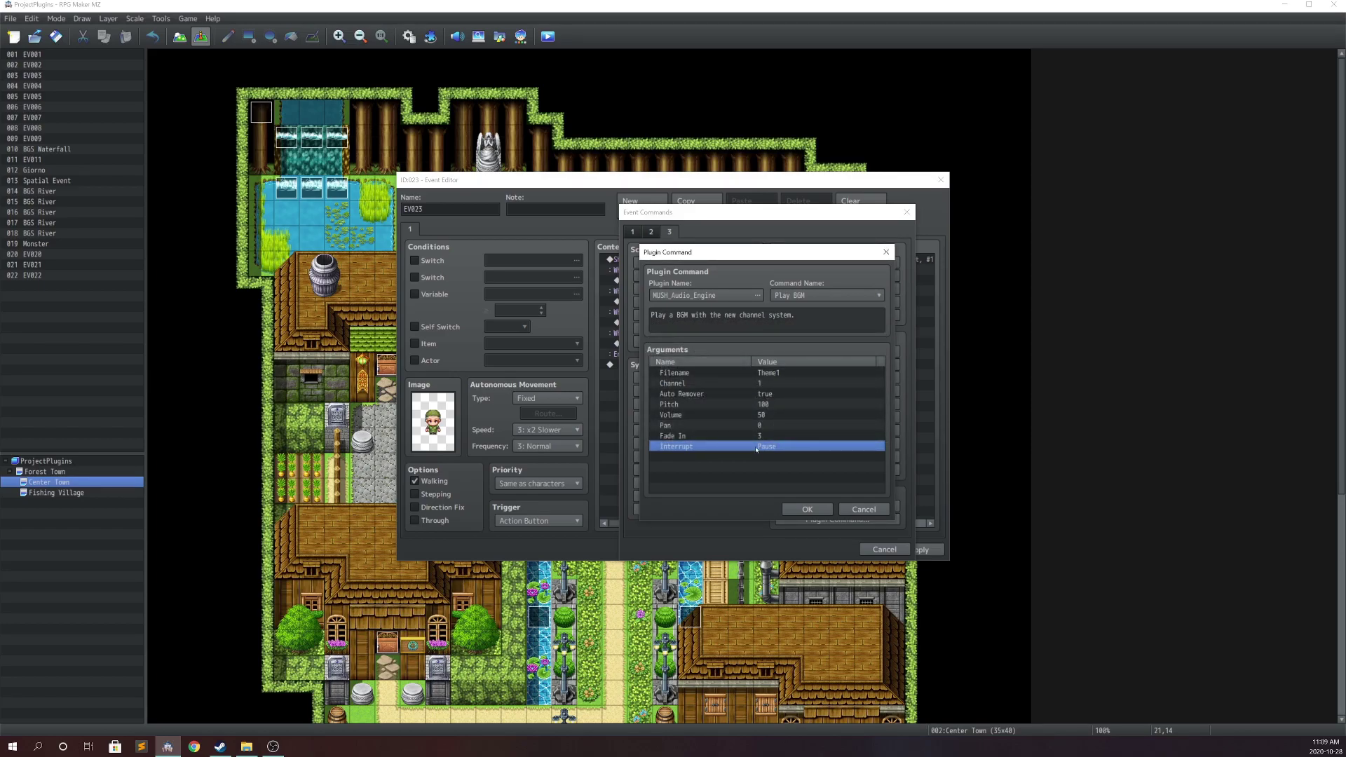
Read the Auto Remover argument's description and switch the argument off.
click(783, 395)
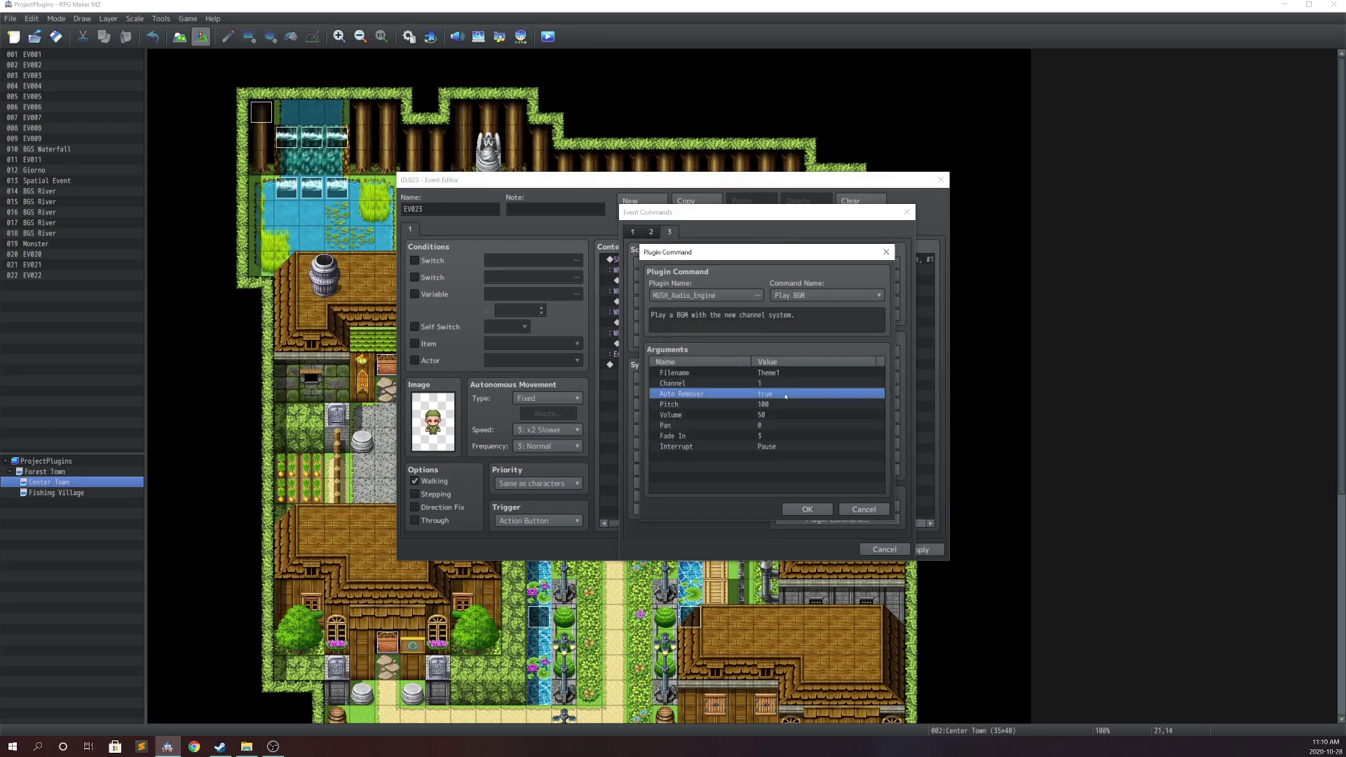
double_click(786, 395)
click(856, 427)
double_click(705, 396)
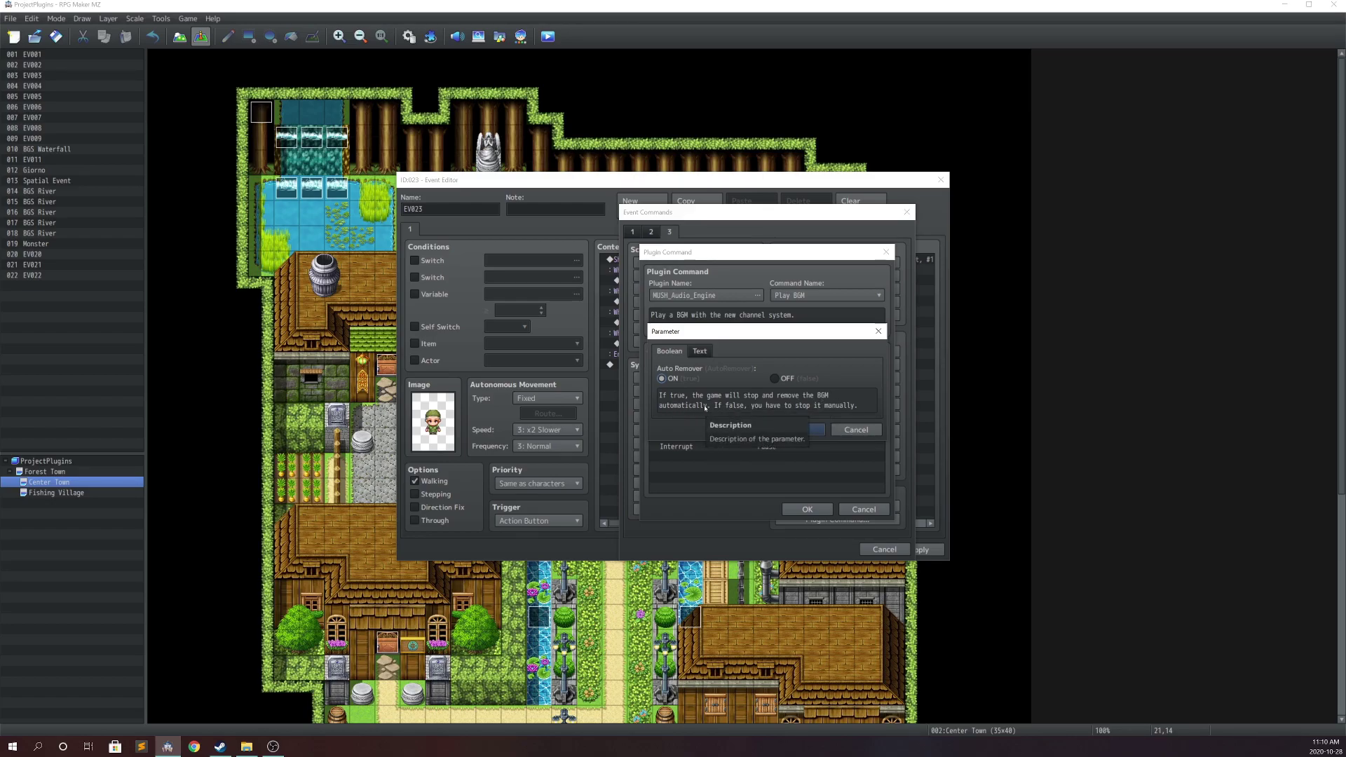
click(774, 379)
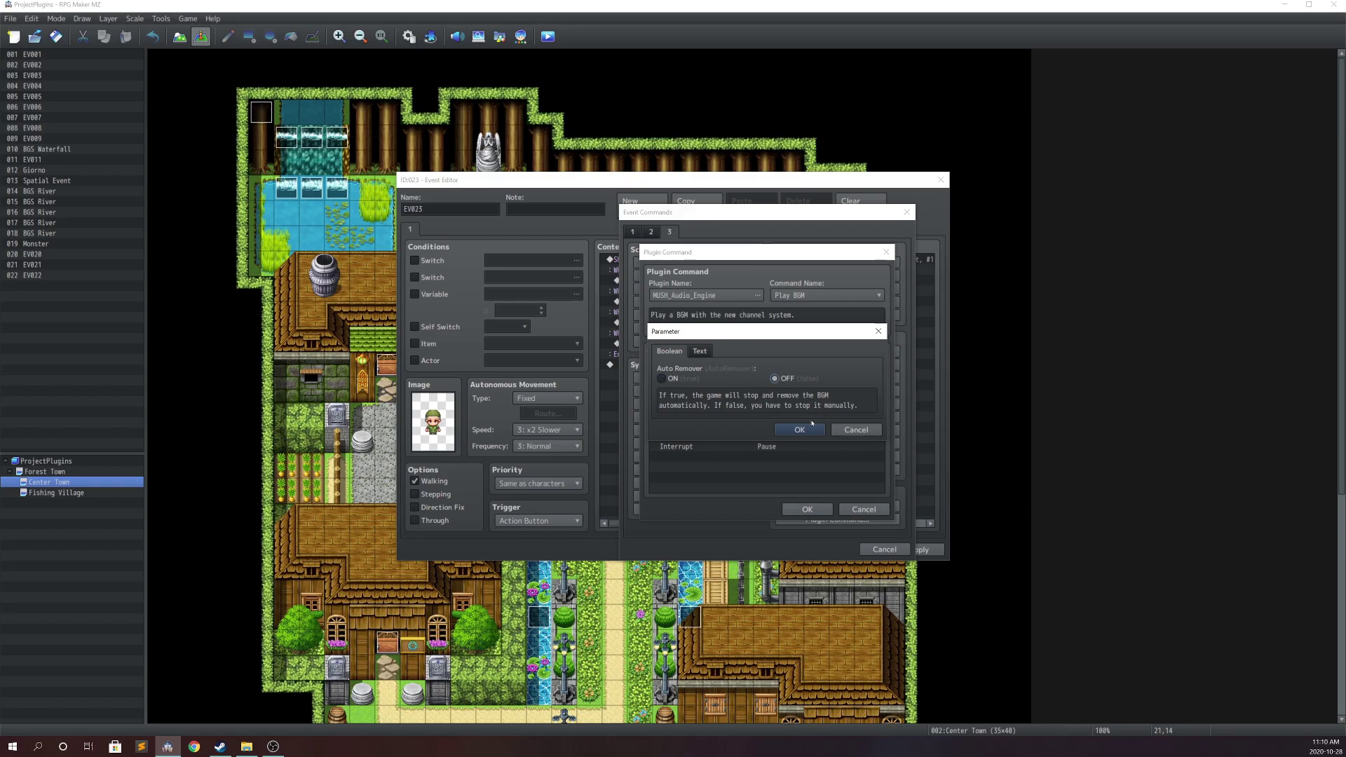
click(806, 429)
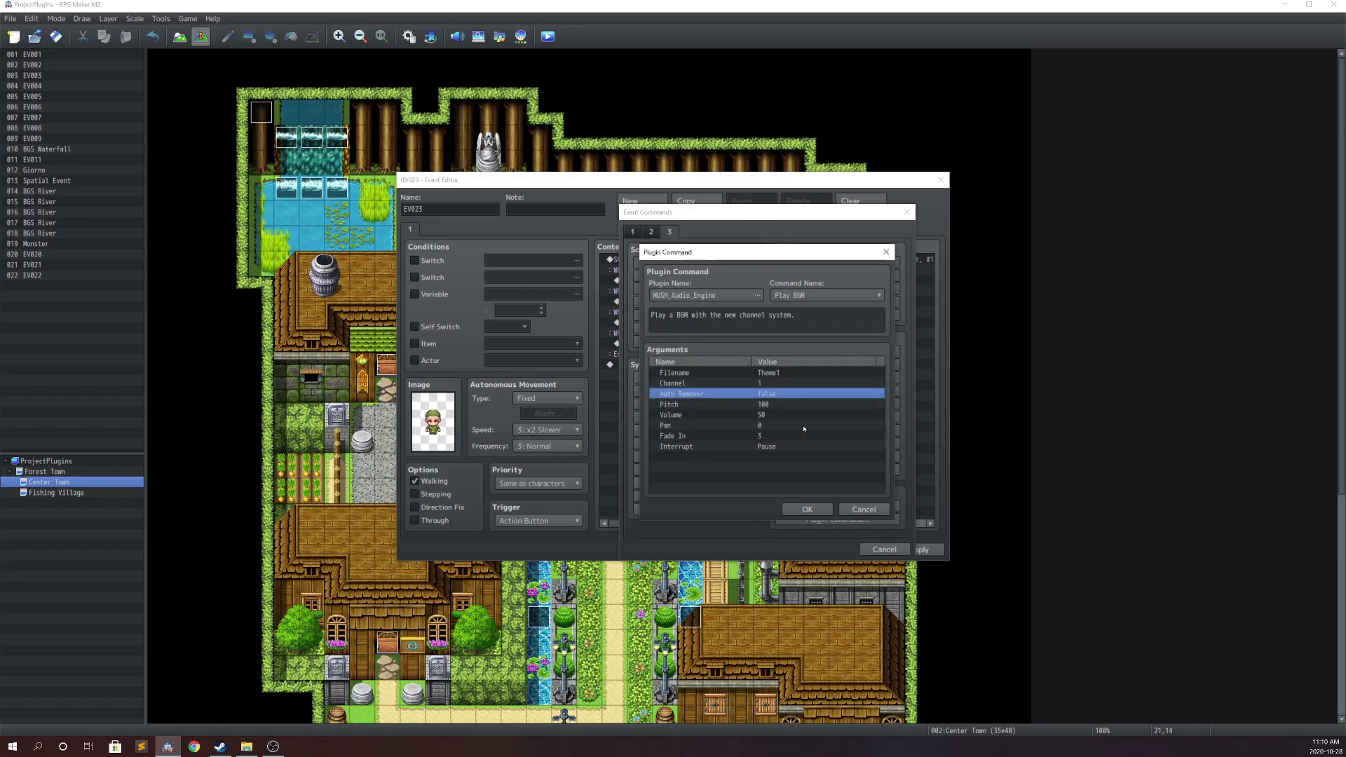
Review the Interrupt options without changing them and switch the Auto Remover argument back on.
double_click(775, 447)
click(704, 379)
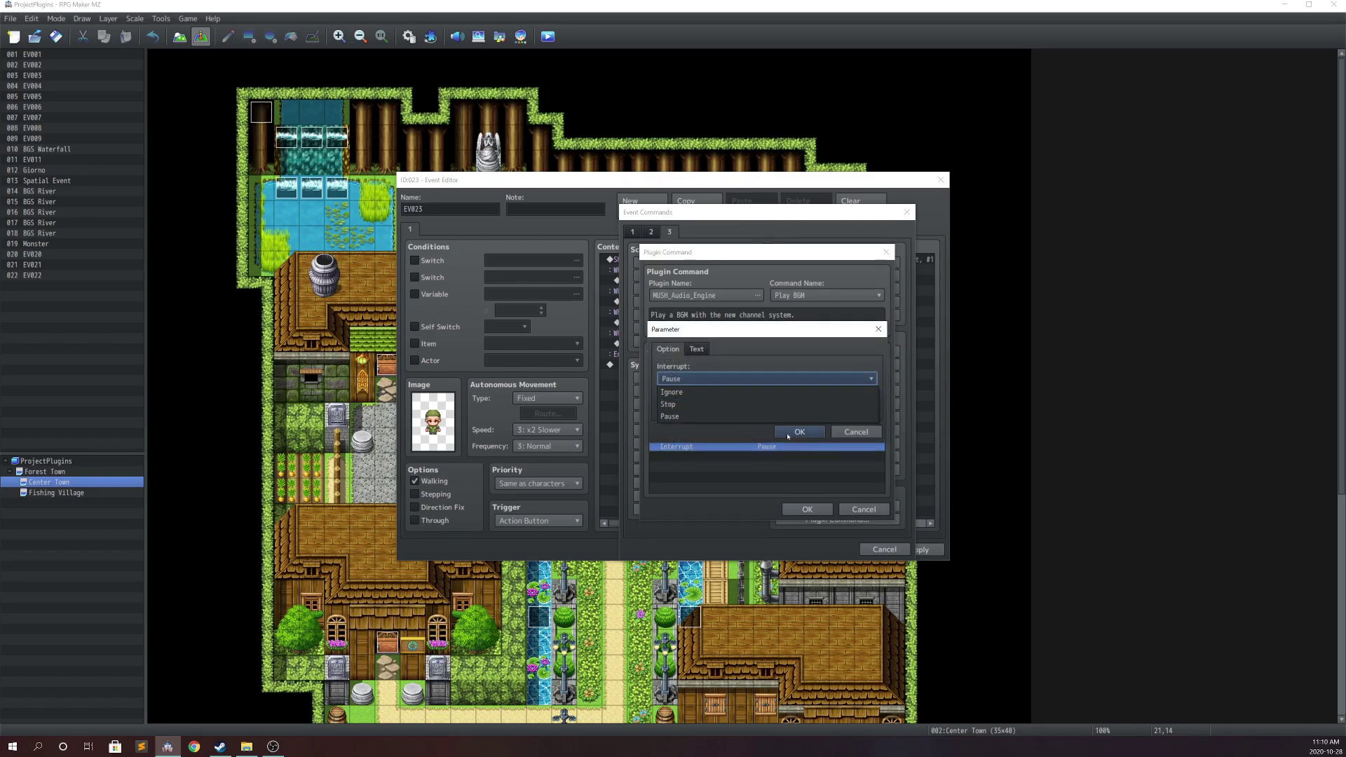
click(852, 433)
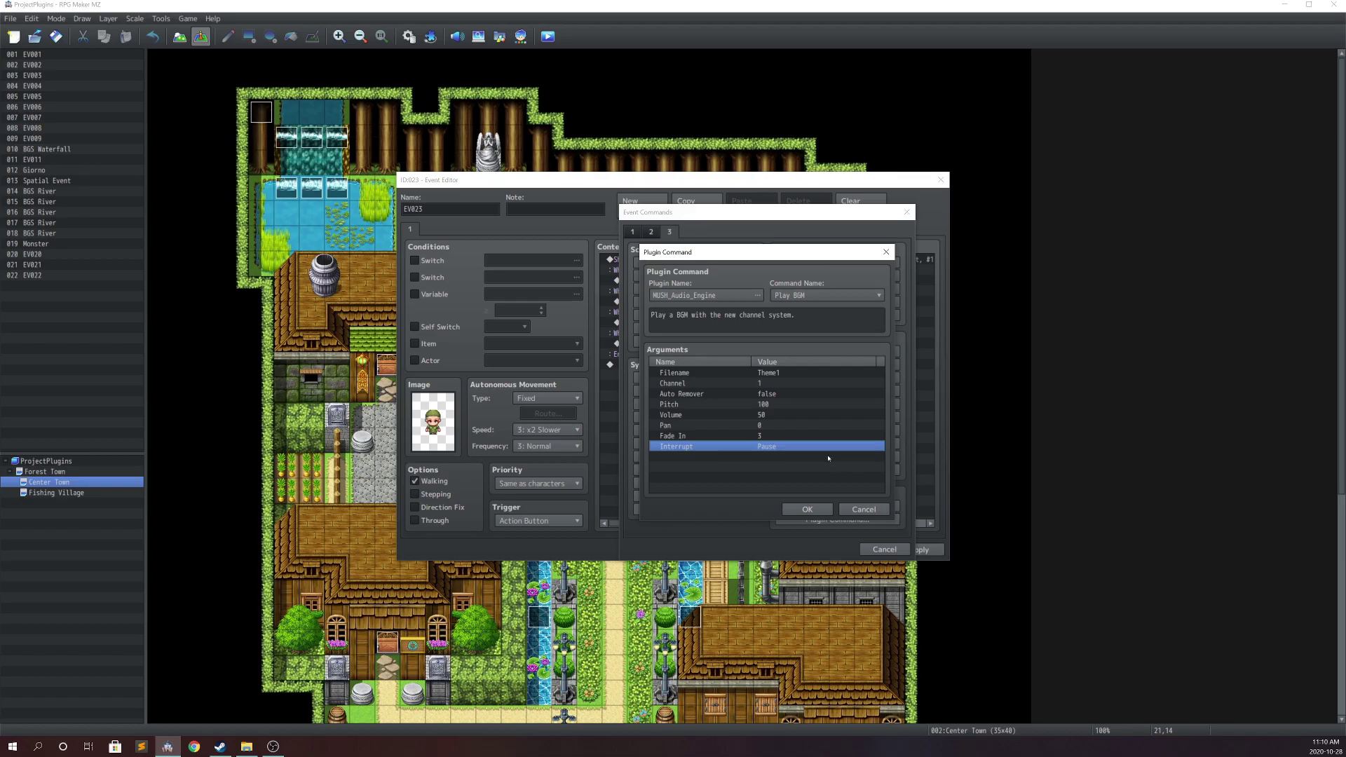
double_click(781, 396)
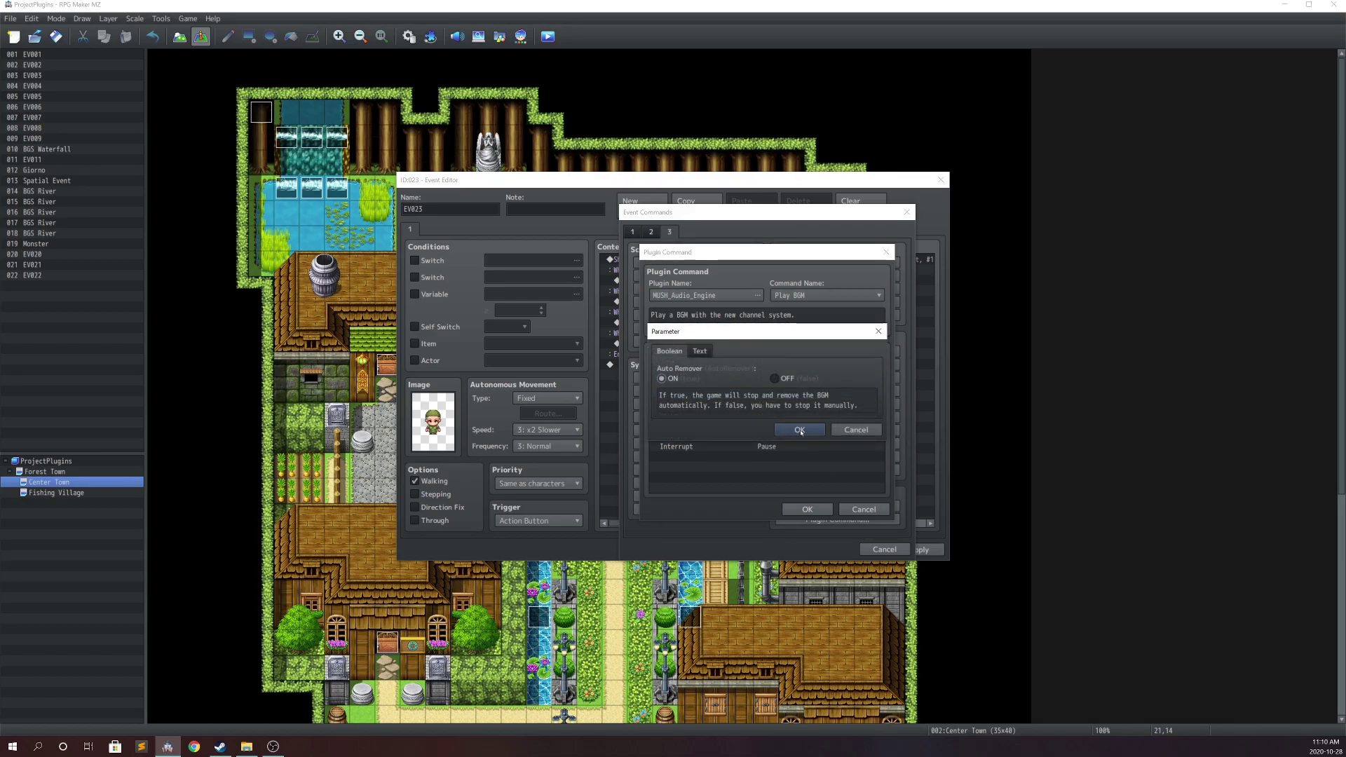
click(801, 433)
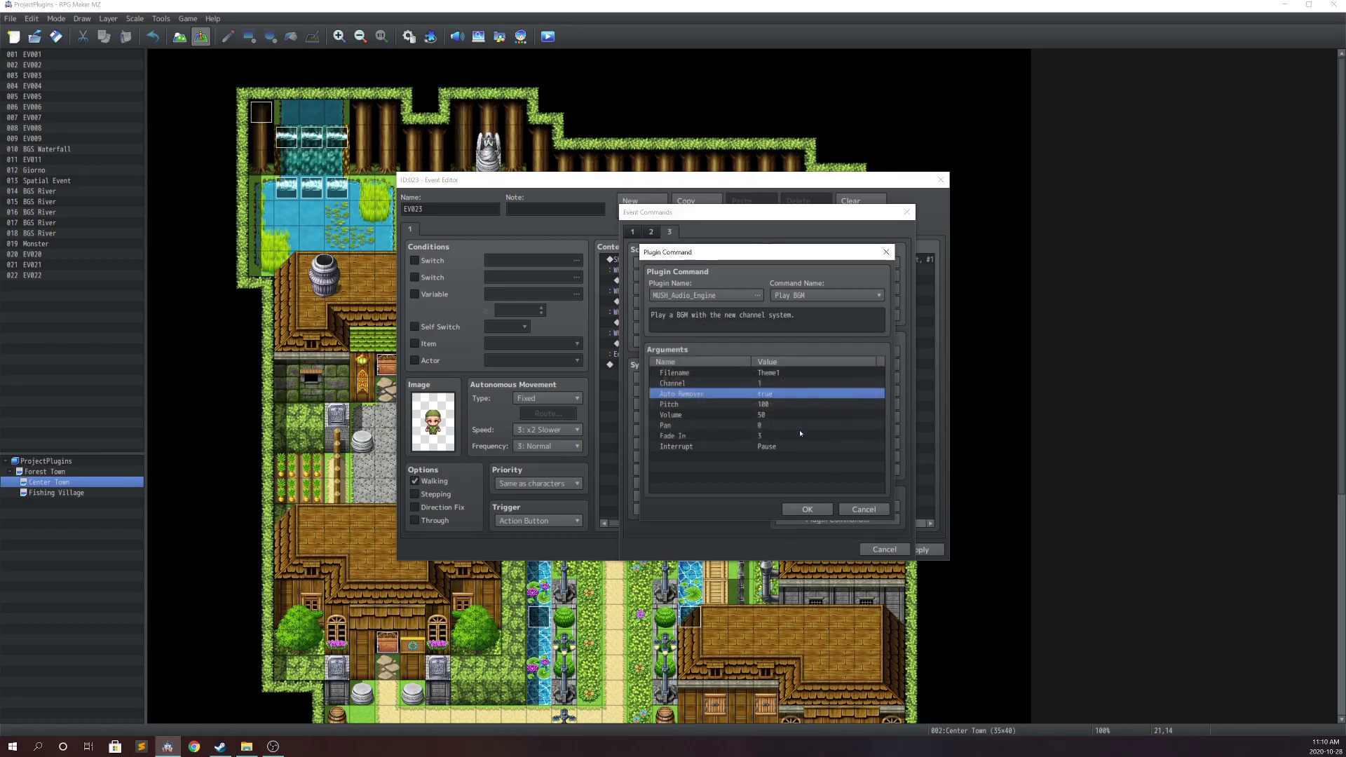
Check the Channel argument without changing it and add the Play BGM command to the Play Music 1 branch.
click(776, 384)
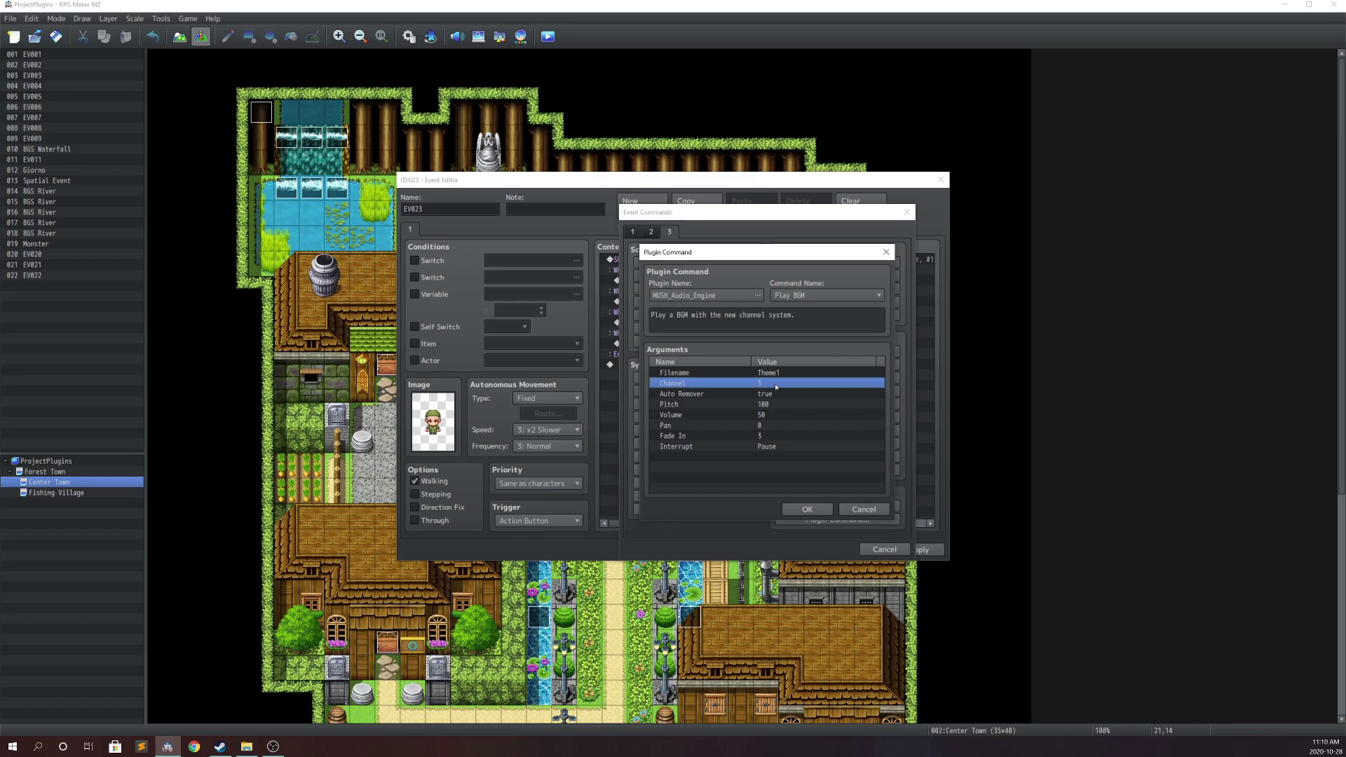
double_click(776, 385)
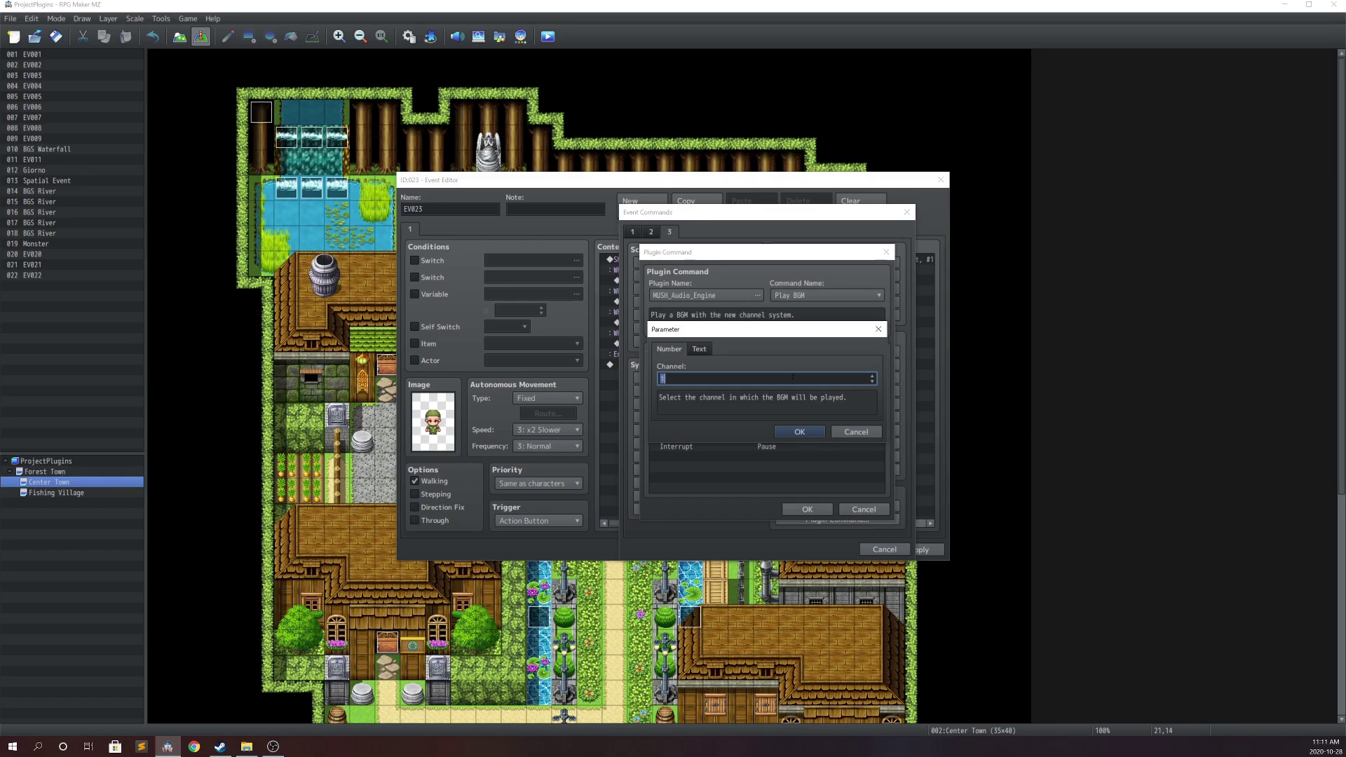
click(856, 432)
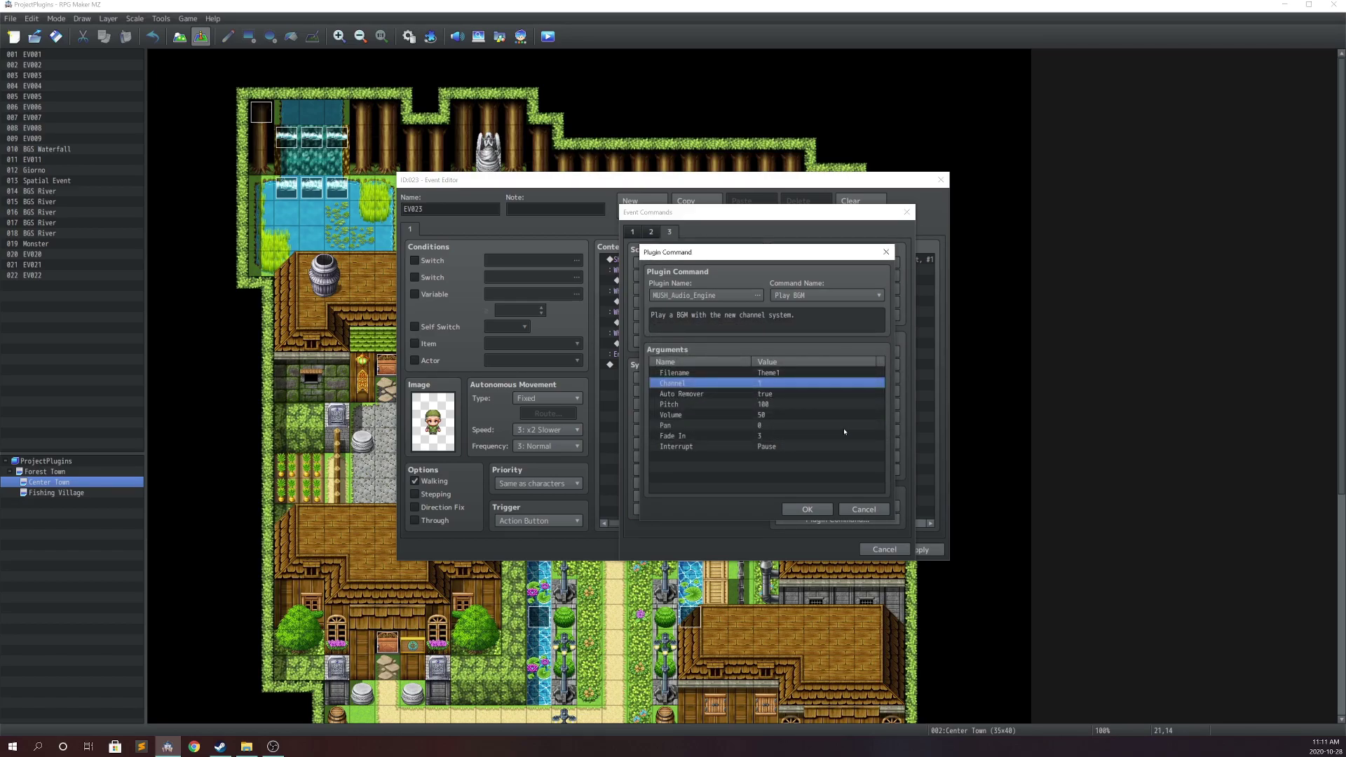
double_click(793, 384)
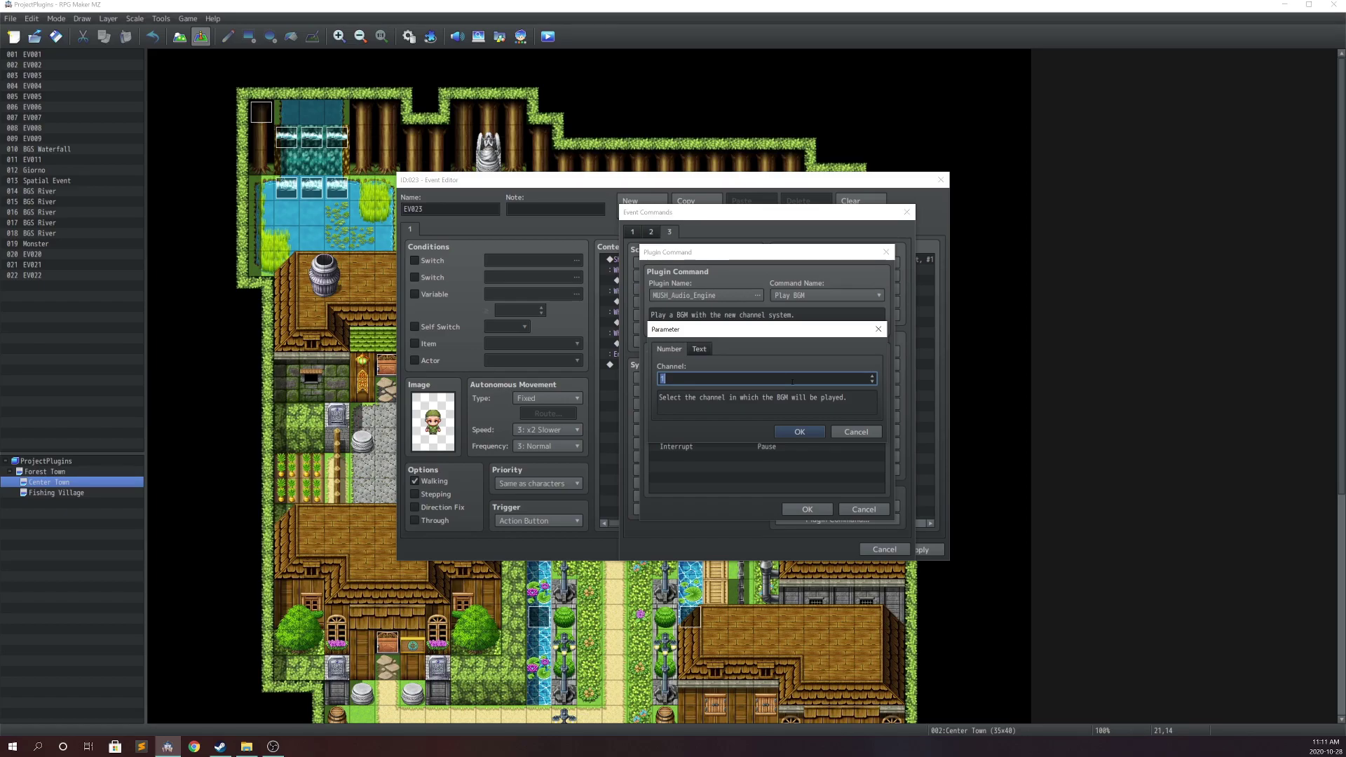
click(846, 432)
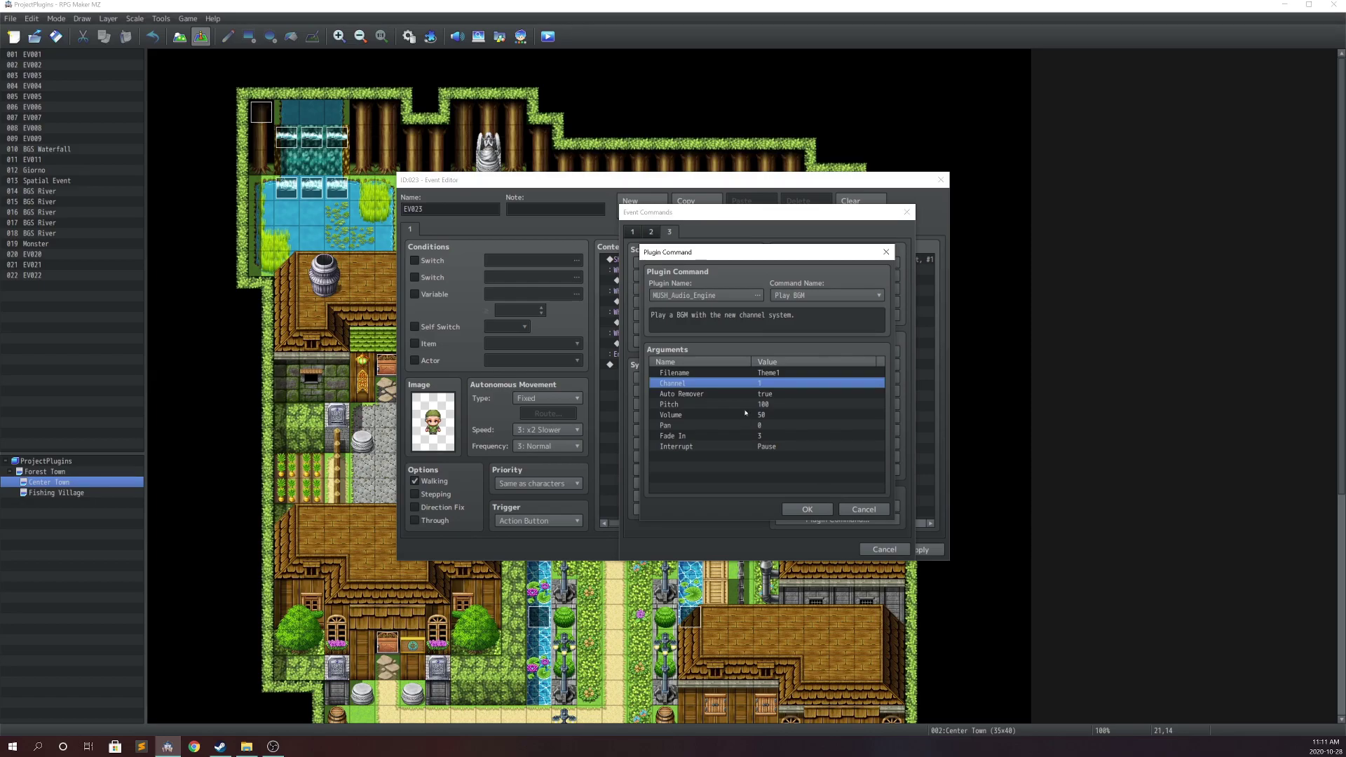
click(807, 509)
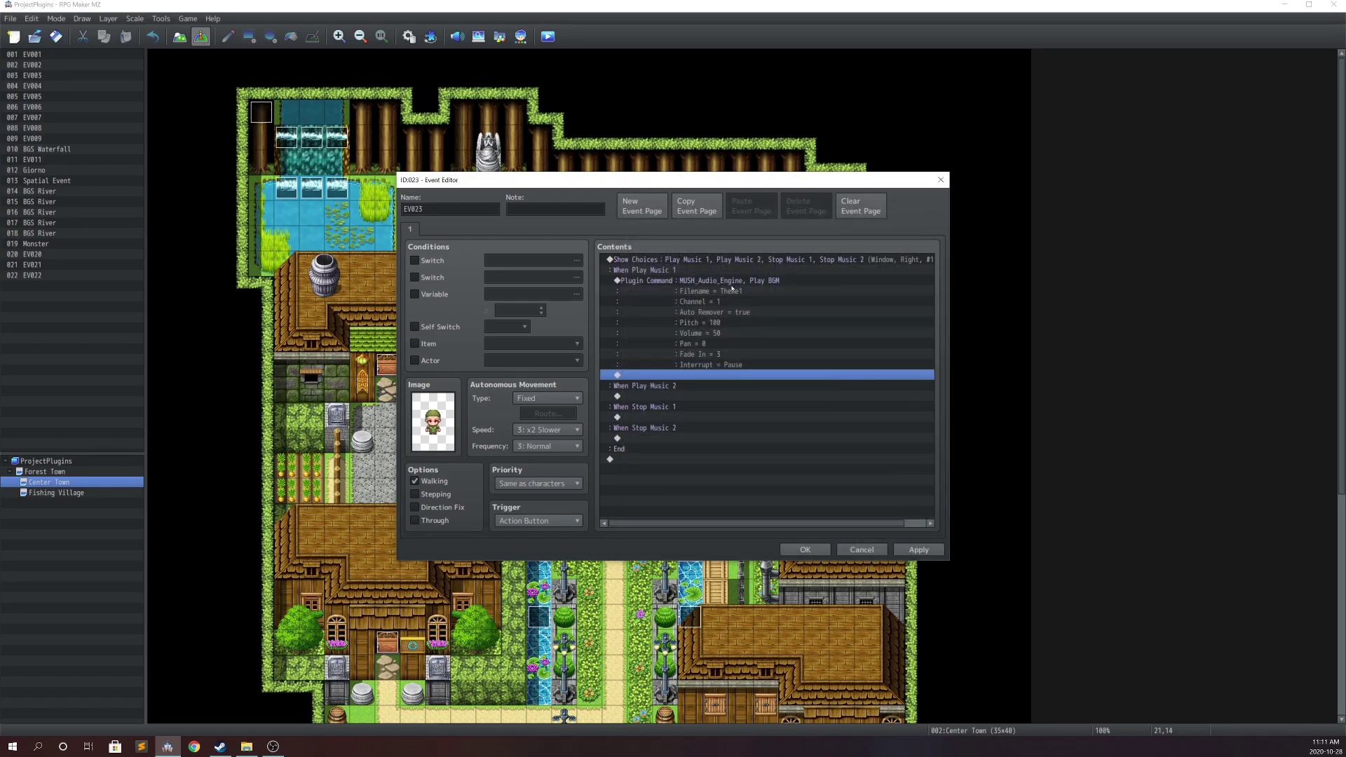
Start a plugin command in the Play Music 2 branch using MUSH_Audio_Engine's Play BGM command.
click(760, 286)
double_click(716, 396)
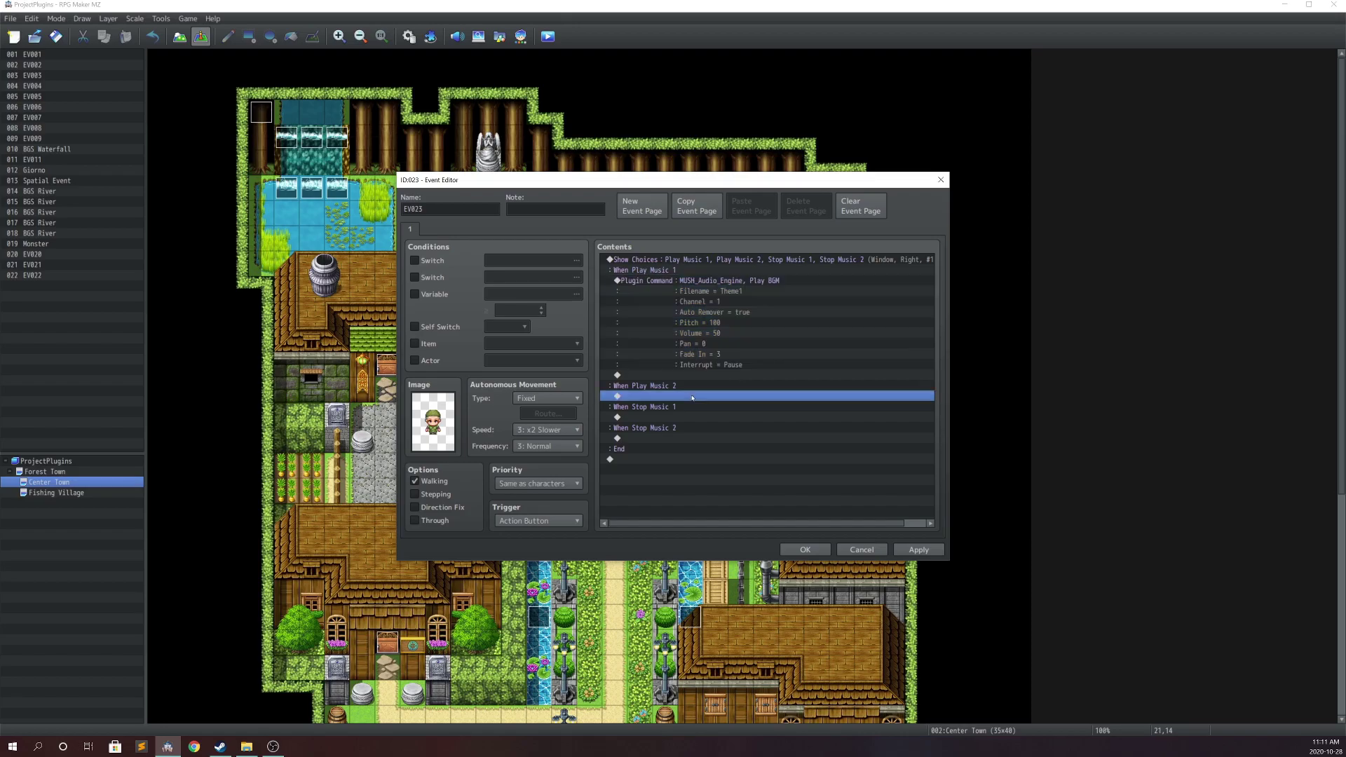
click(836, 519)
click(705, 295)
double_click(827, 291)
click(828, 295)
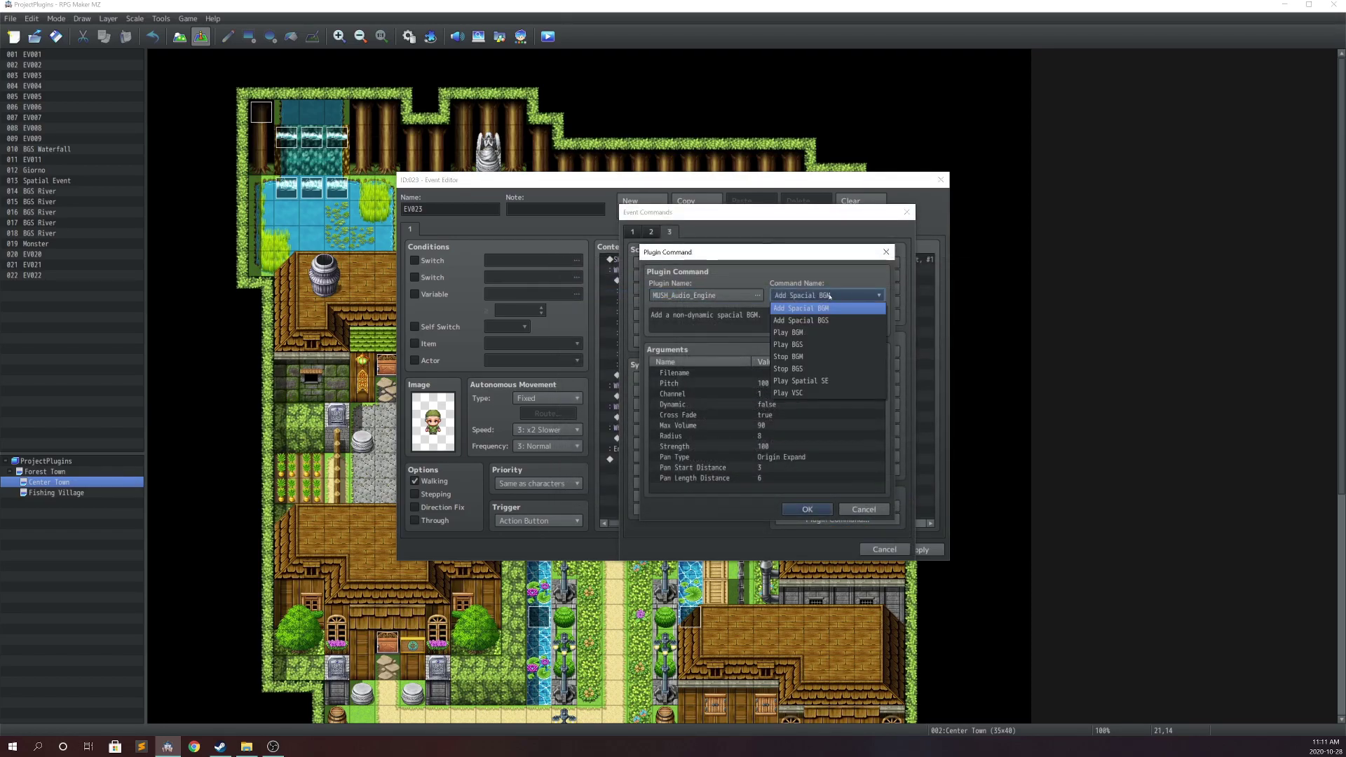
click(828, 328)
Choose Theme2 as the audio file for the Play BGM command in the Play Music 2 branch.
double_click(749, 371)
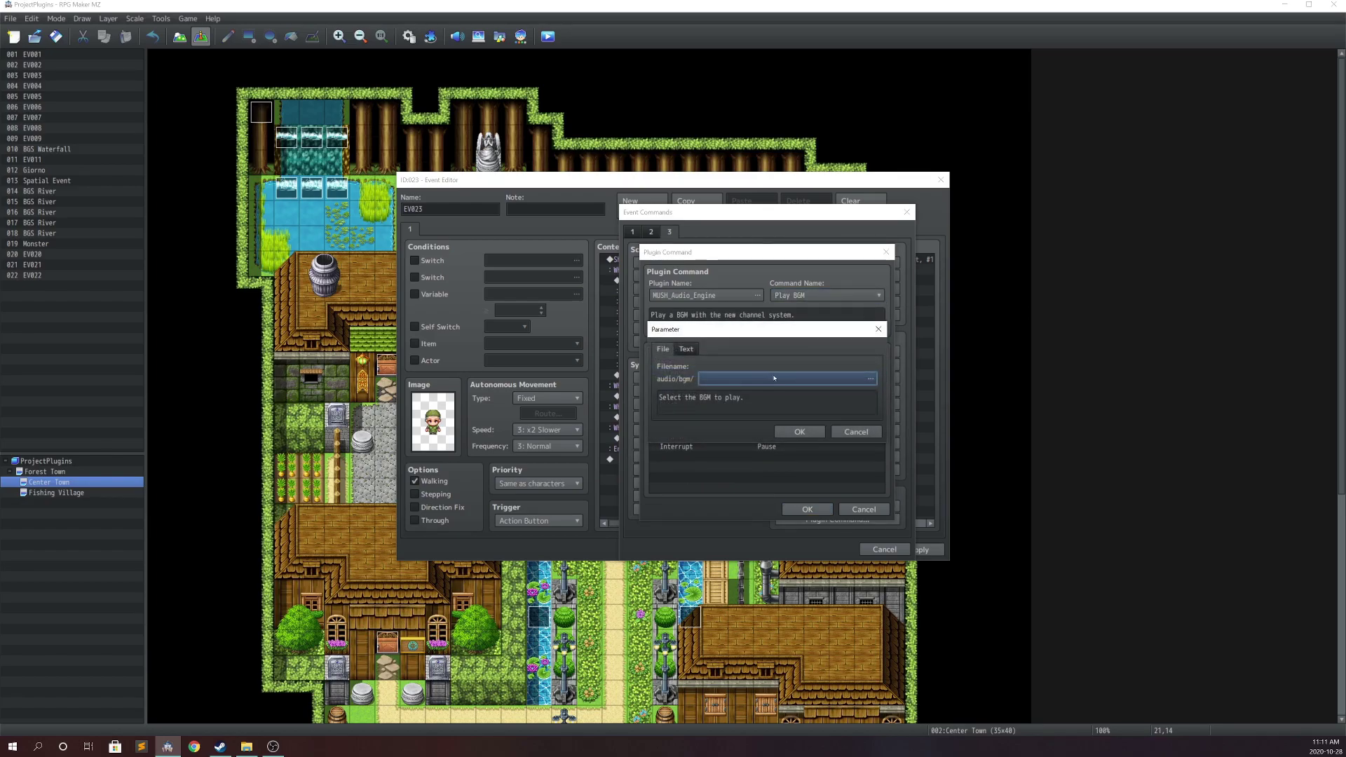
double_click(749, 379)
scroll(718, 337, down, 7)
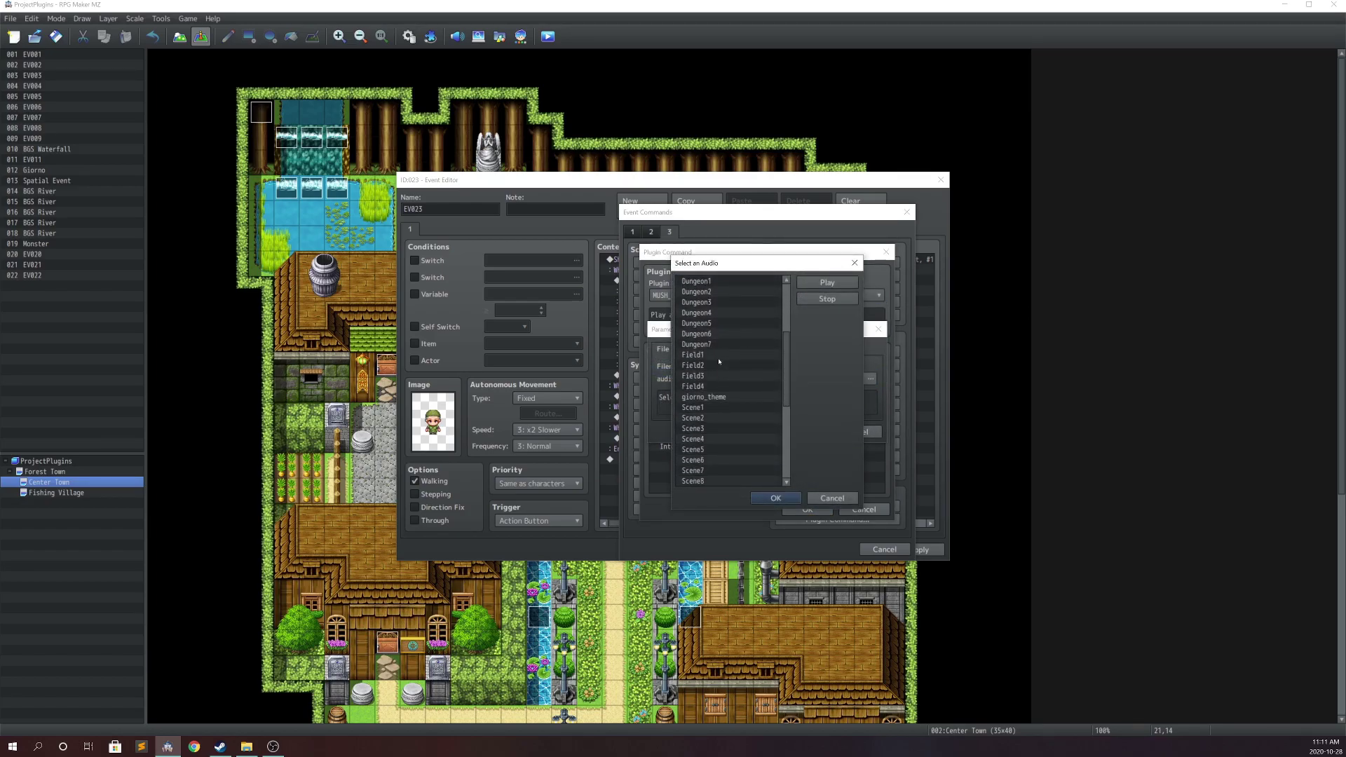
click(724, 439)
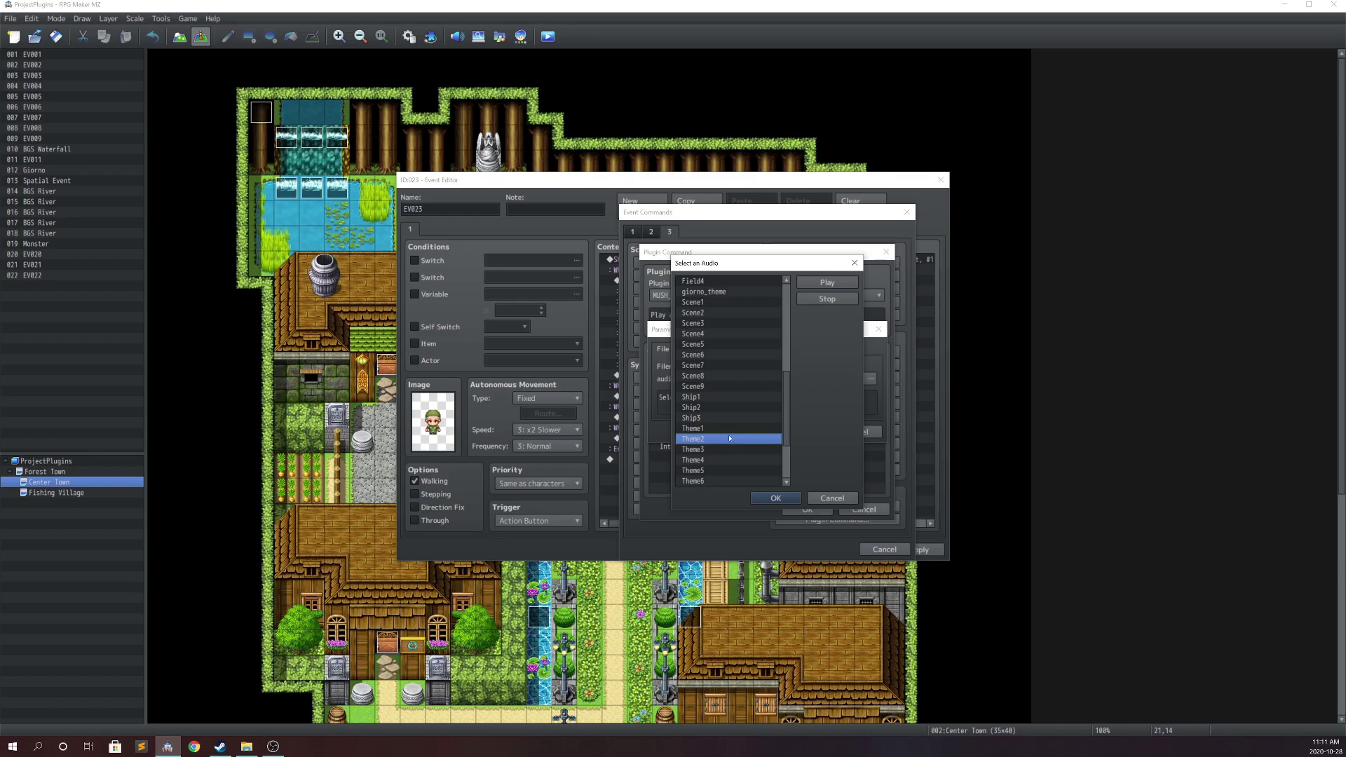
click(833, 301)
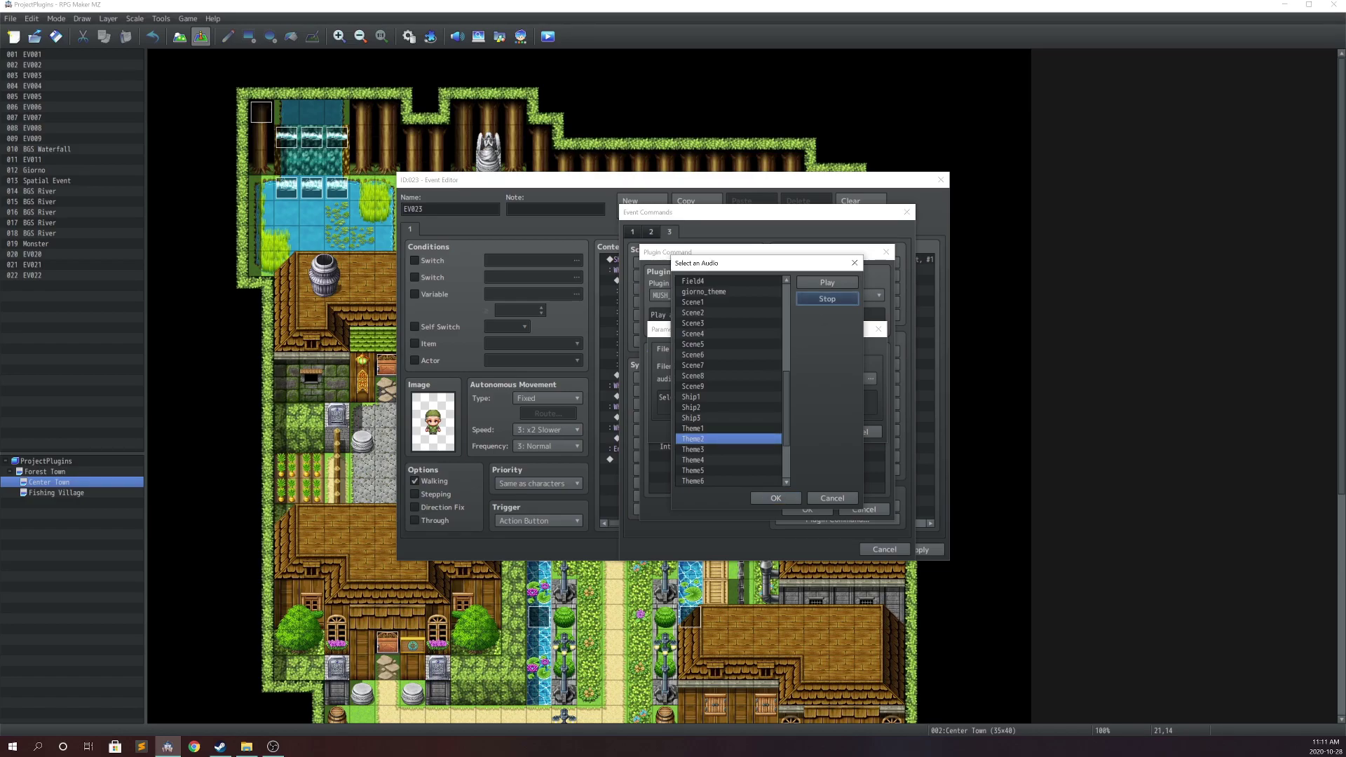
click(775, 497)
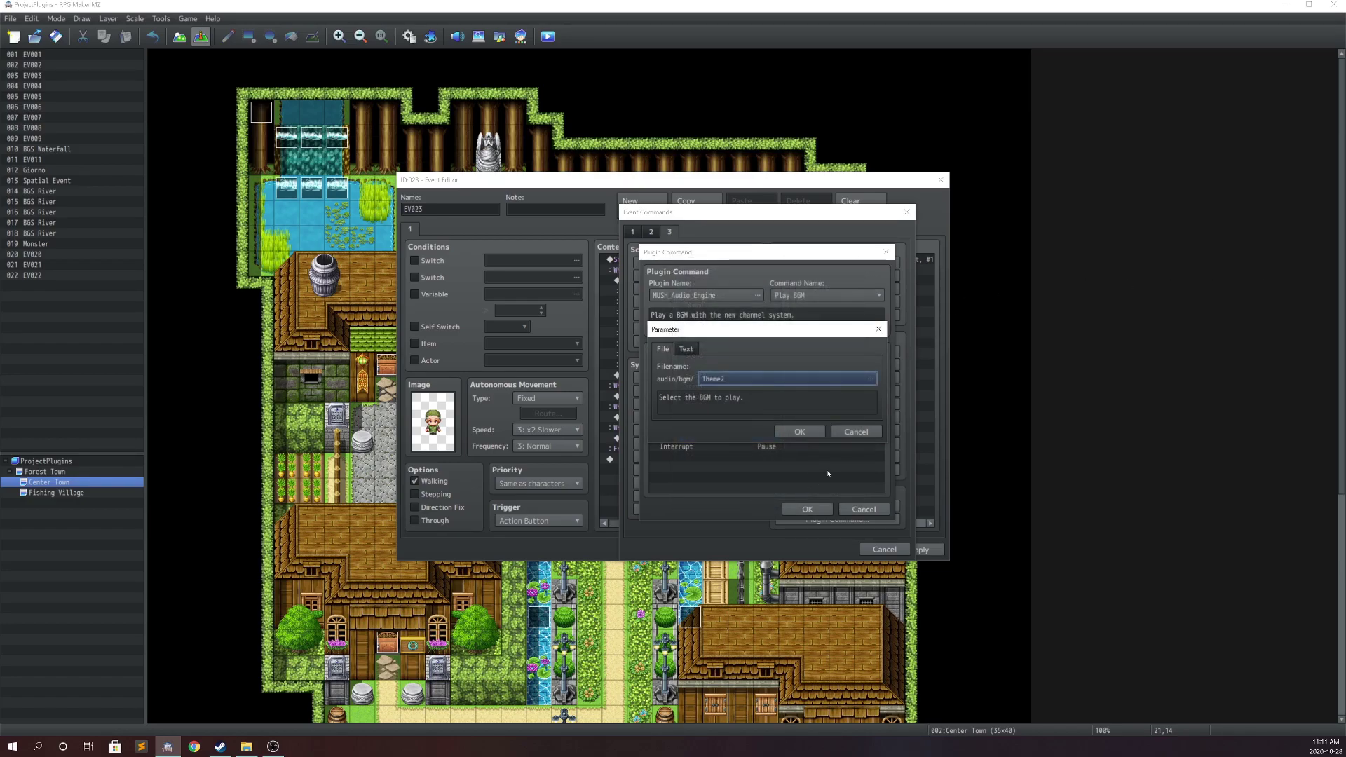
click(800, 432)
Set the Theme2 command's Volume to 40 and its Fade In to 5.
double_click(762, 415)
text(40)
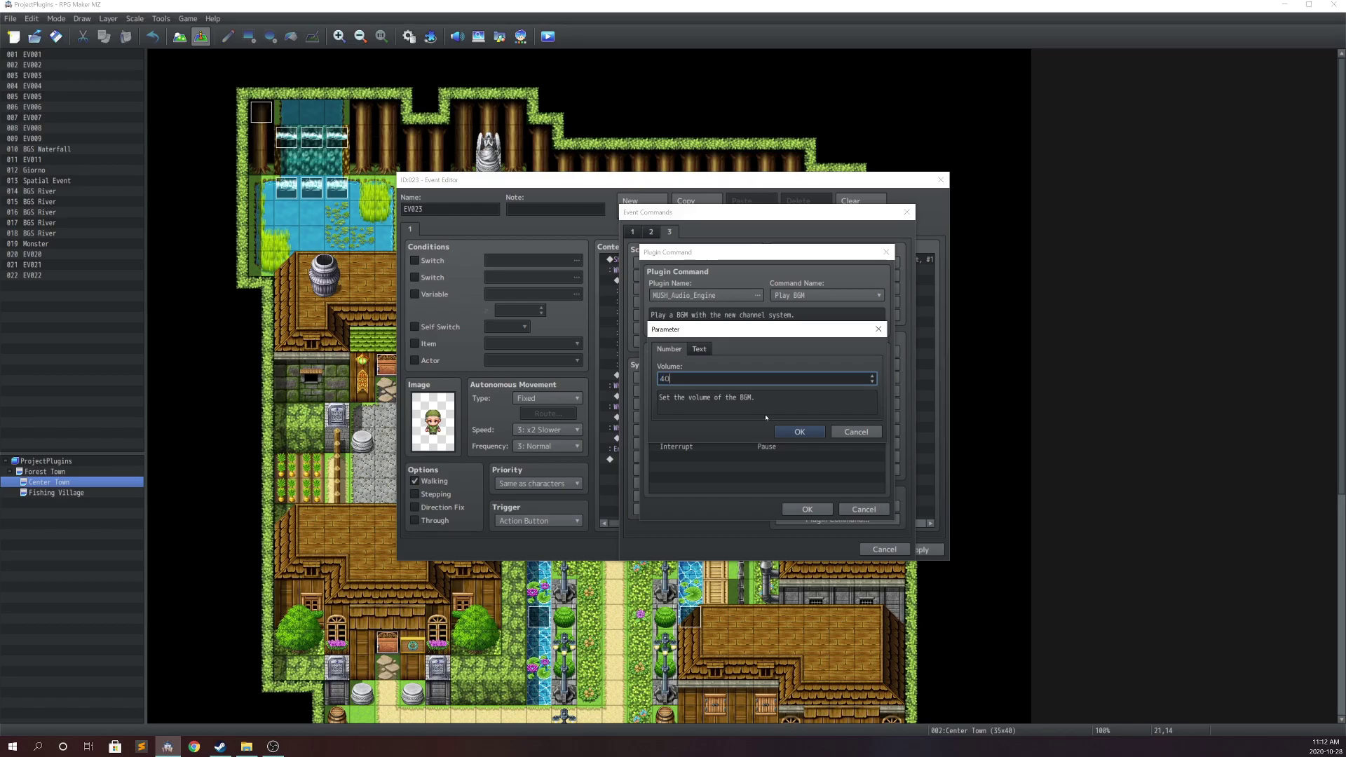
key(Return)
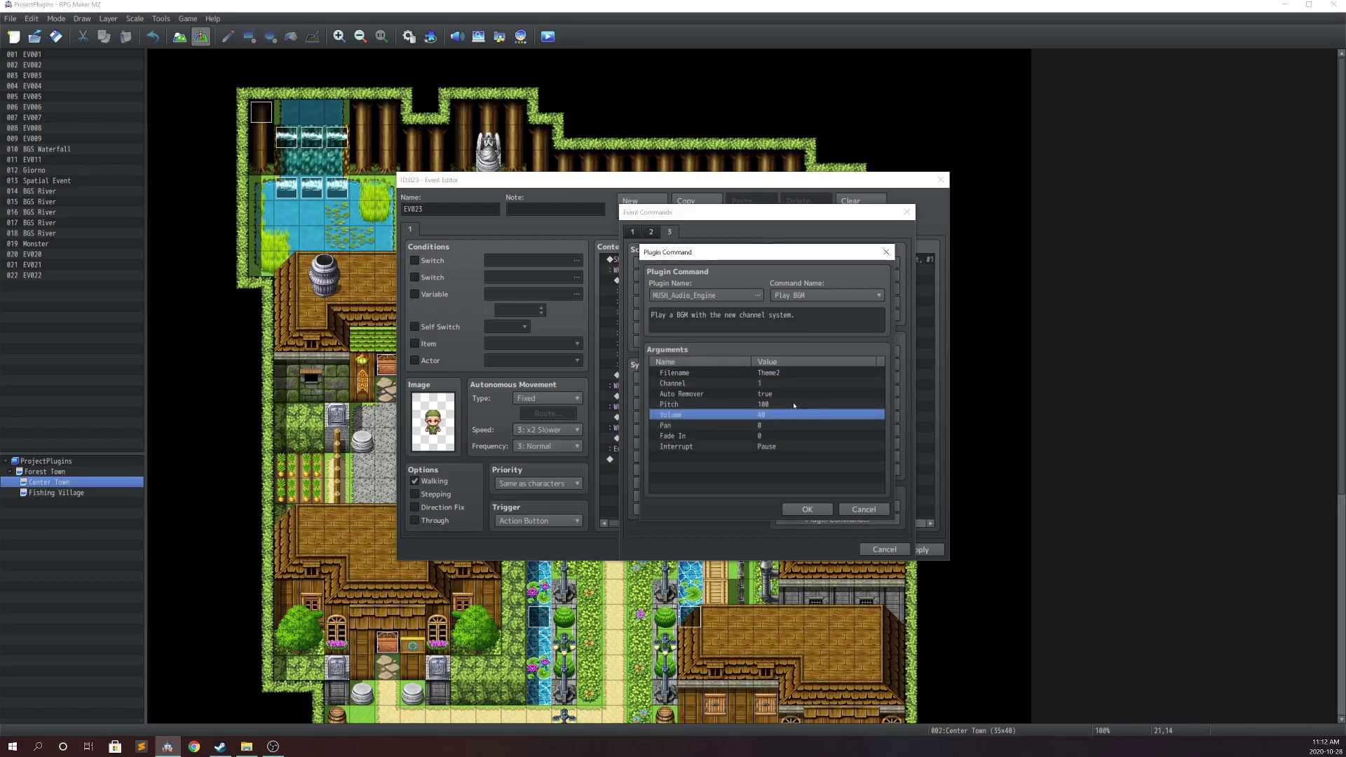
click(770, 426)
click(762, 437)
double_click(762, 437)
text(5)
click(799, 432)
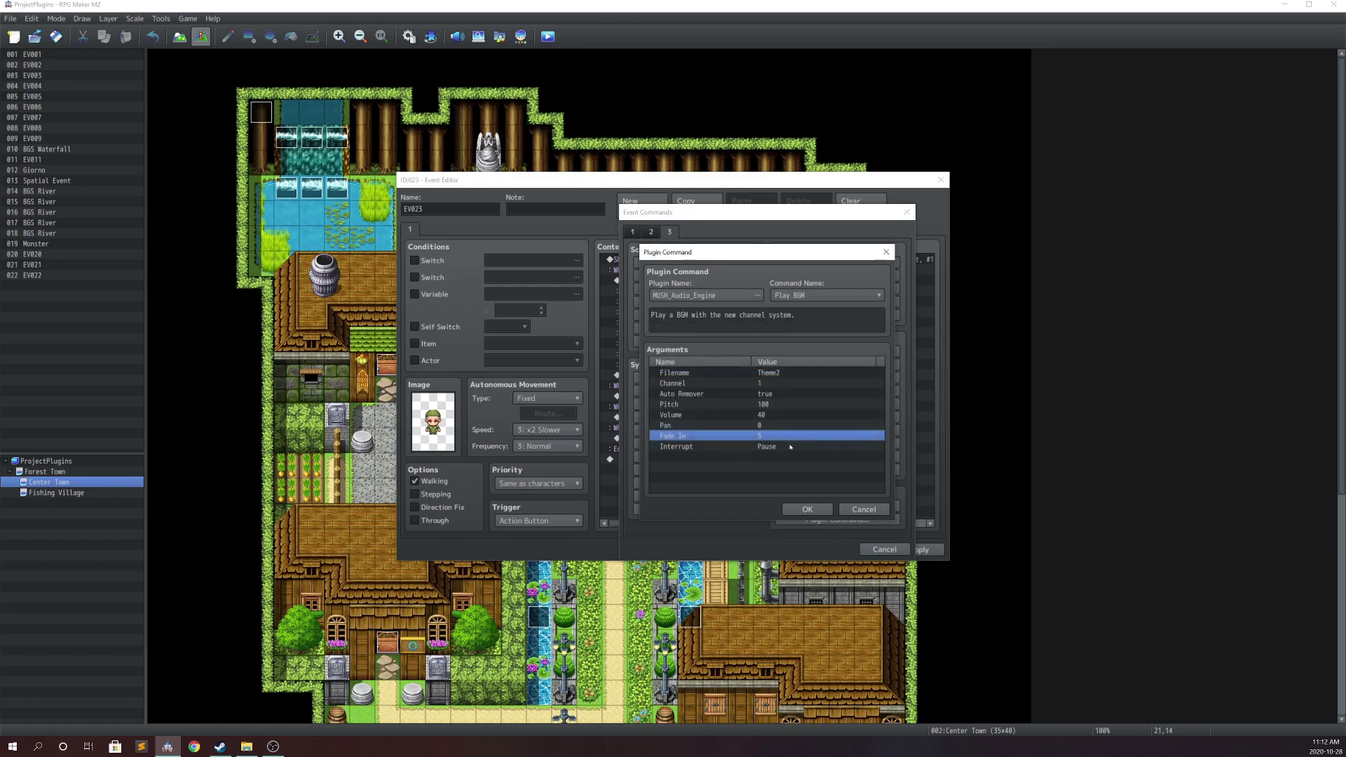
Set the Channel argument to 2 and add the Play BGM command to the Play Music 2 branch.
click(785, 447)
click(791, 395)
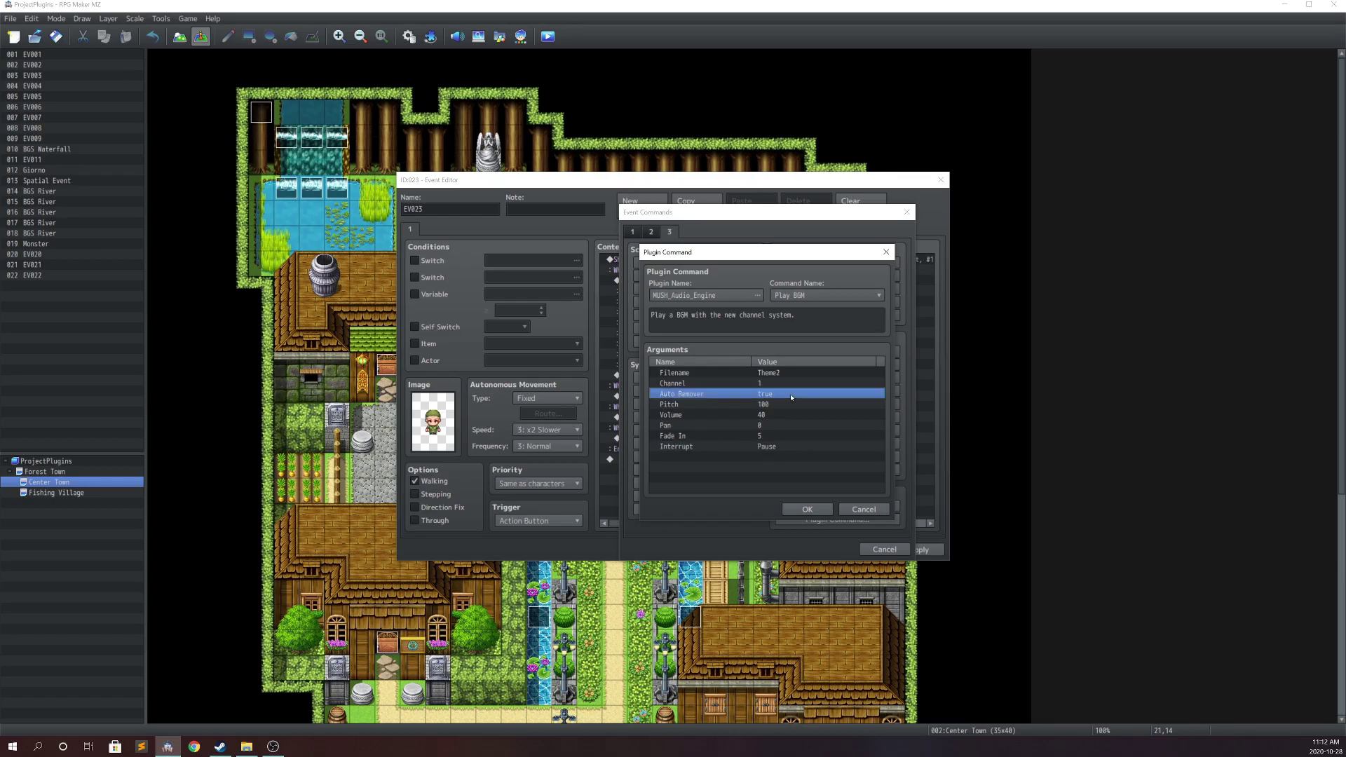
double_click(786, 384)
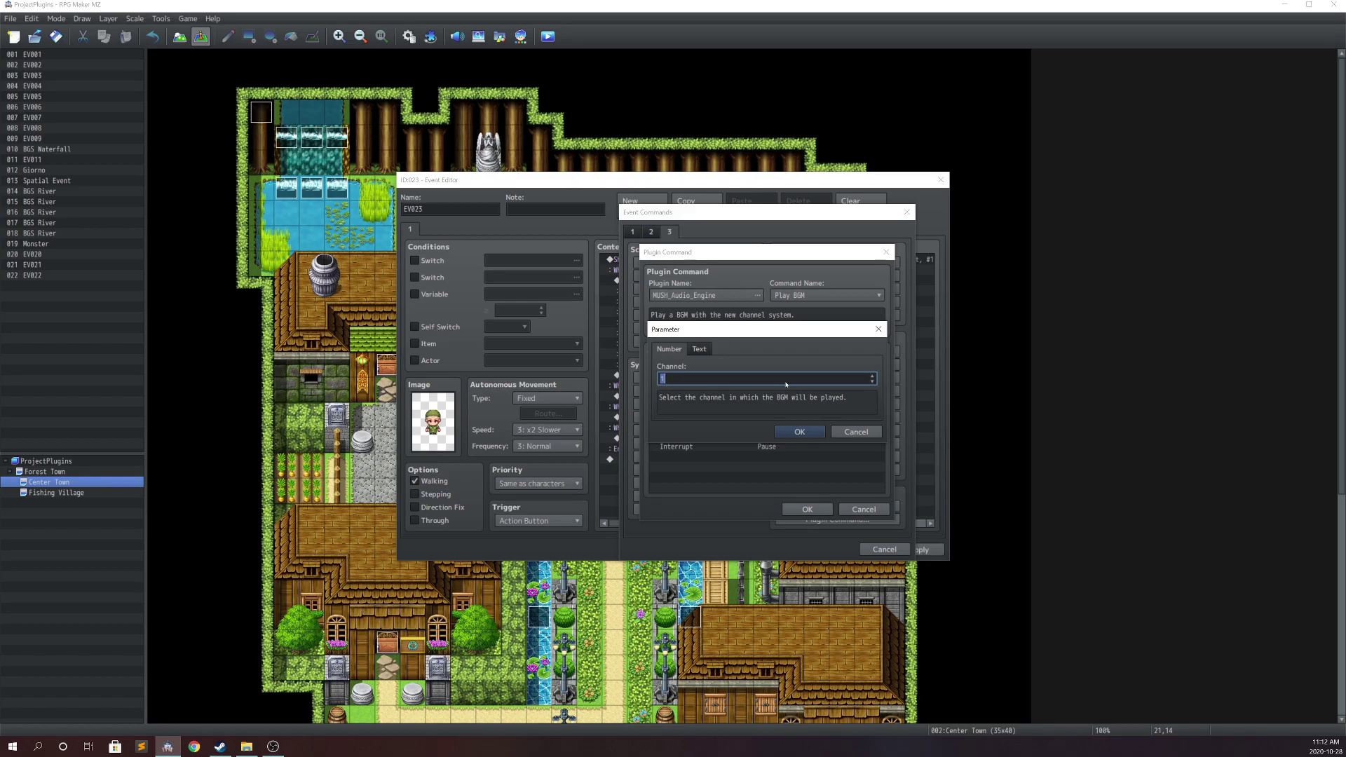
scroll(786, 384, up, 1)
click(798, 431)
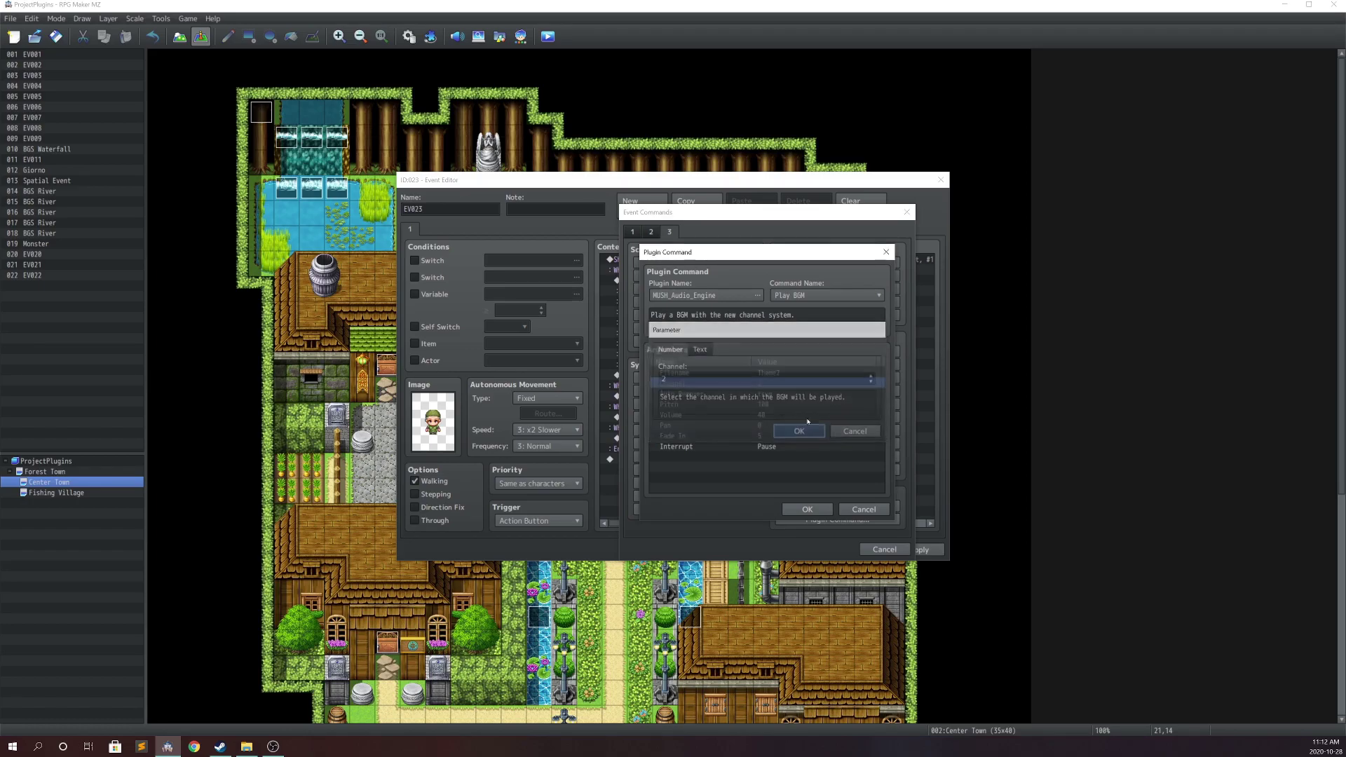
click(785, 403)
click(807, 509)
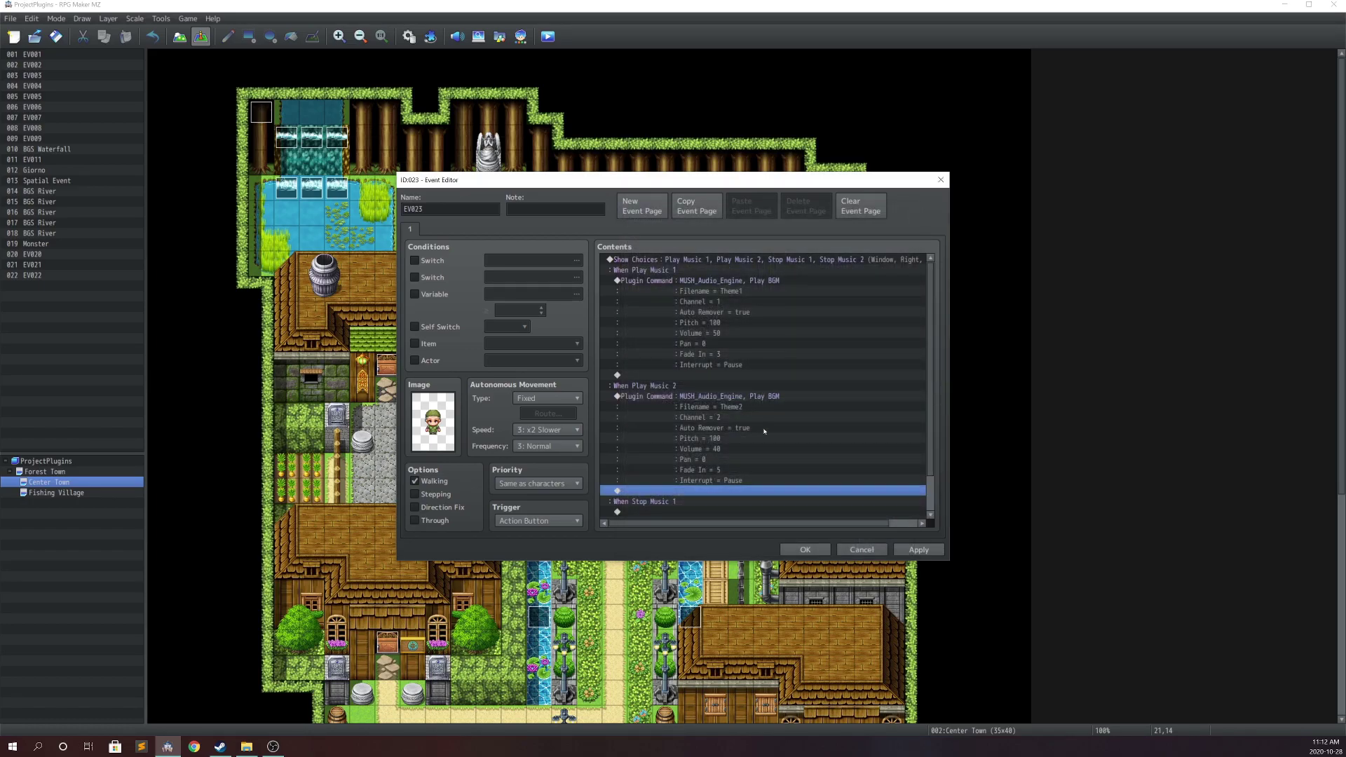
Start a plugin command in the Stop Music 1 branch using MUSH_Audio_Engine's Stop BGM command.
scroll(731, 471, down, 1)
double_click(673, 474)
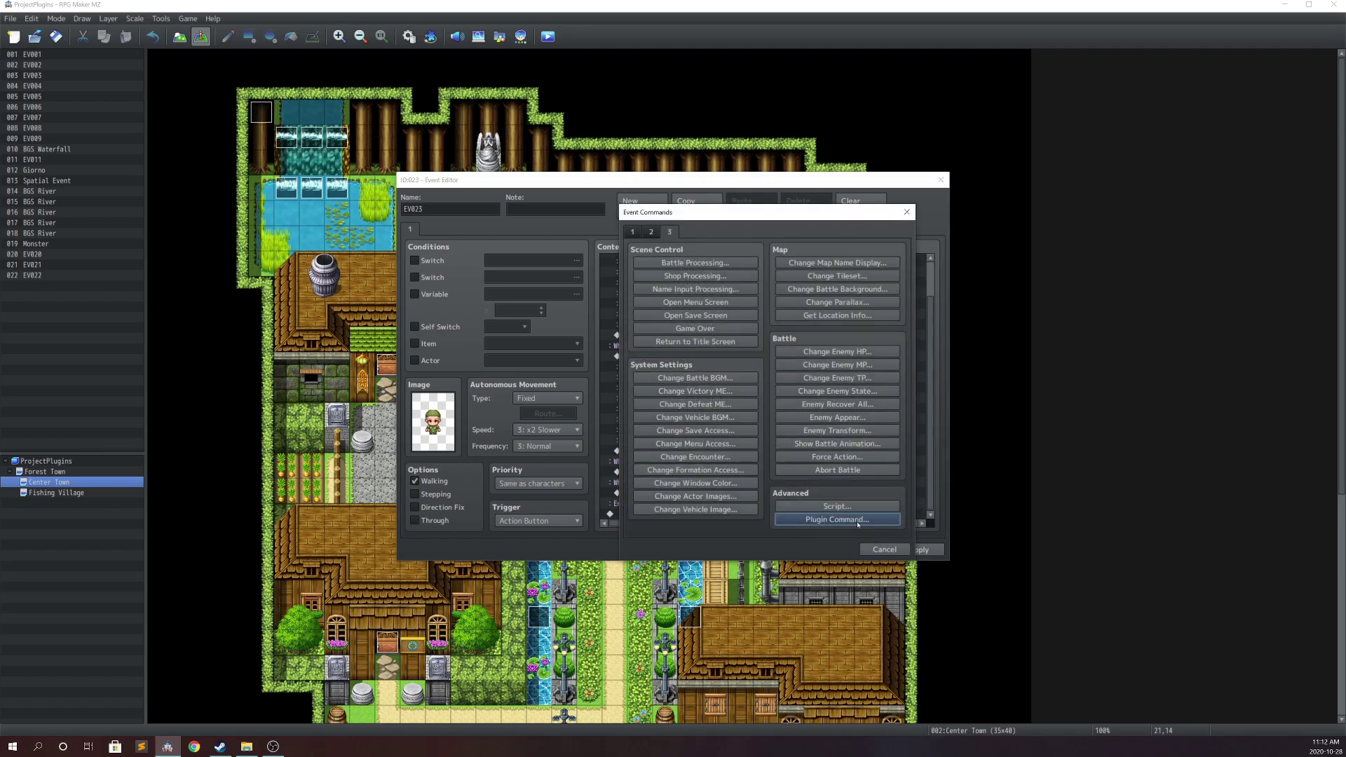
click(836, 519)
click(735, 295)
click(651, 292)
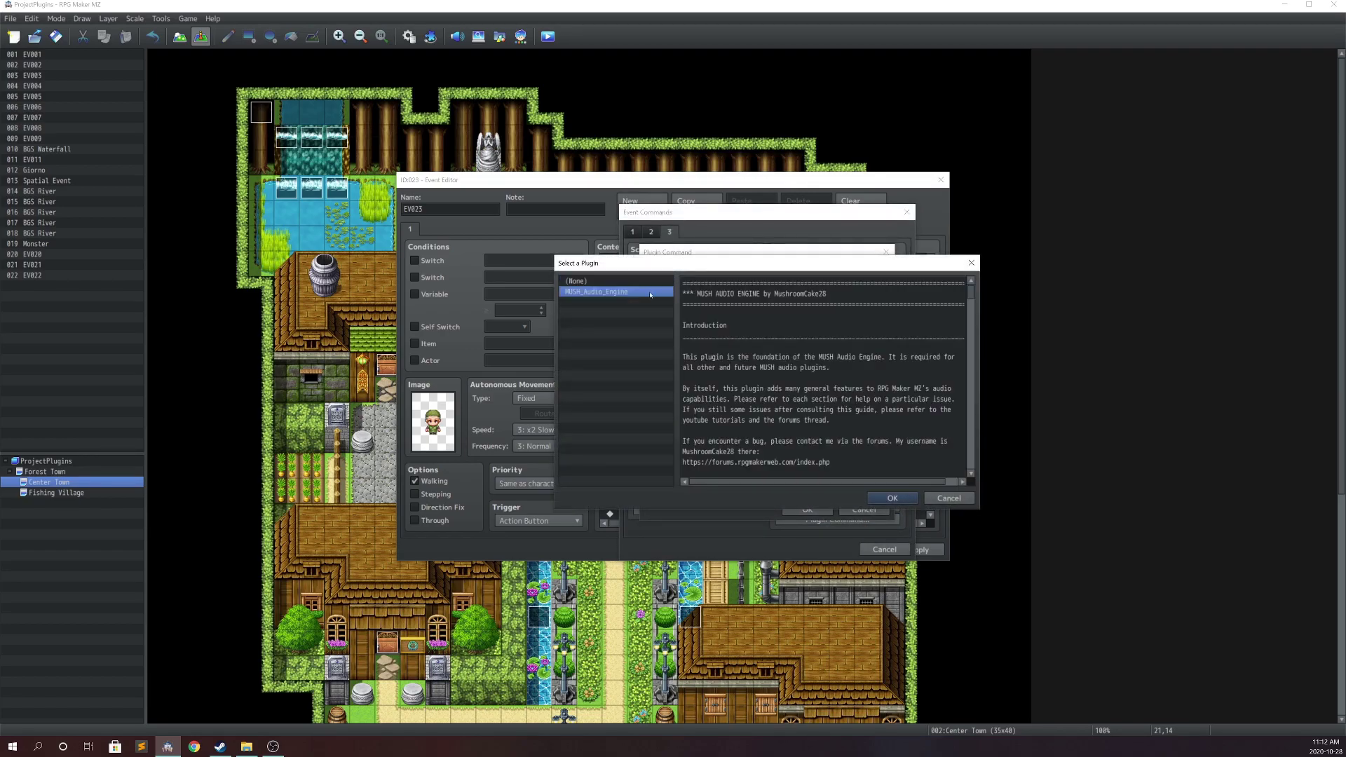
click(890, 499)
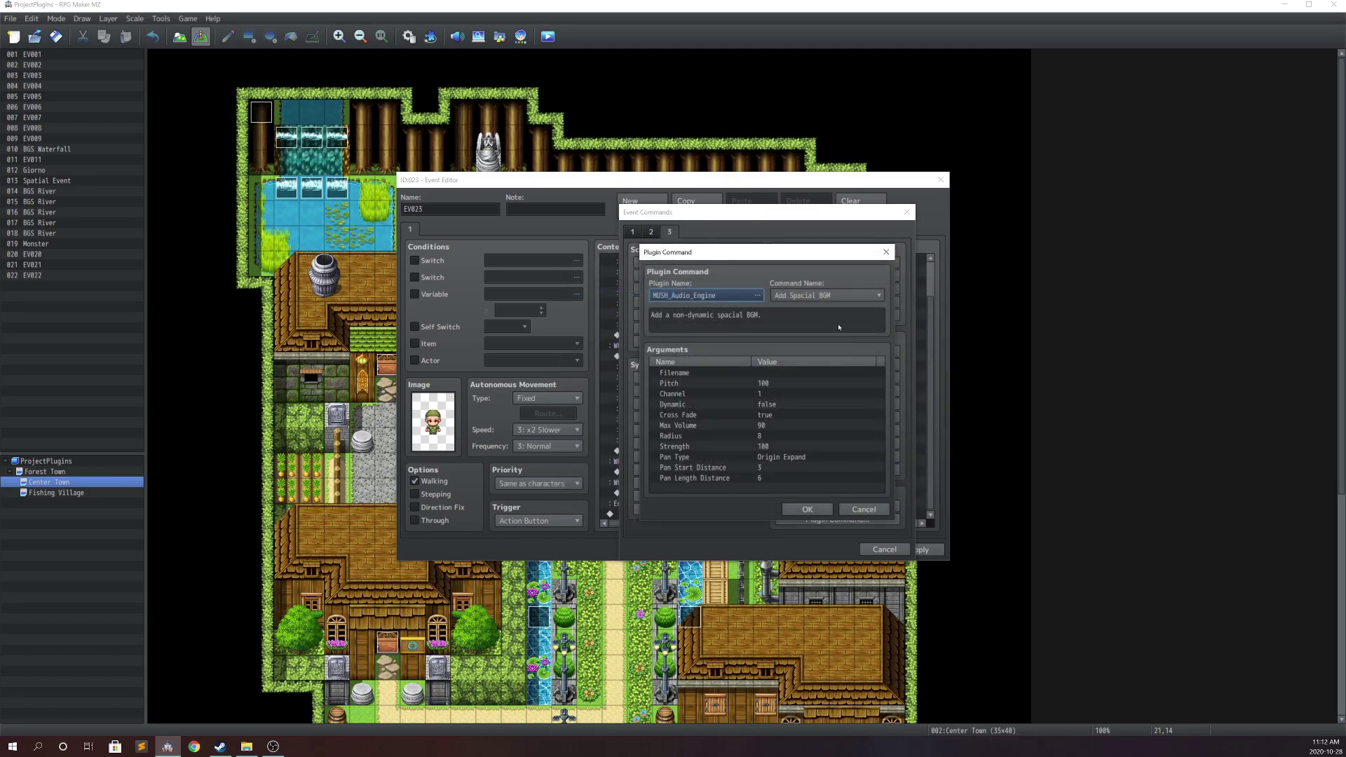
click(837, 296)
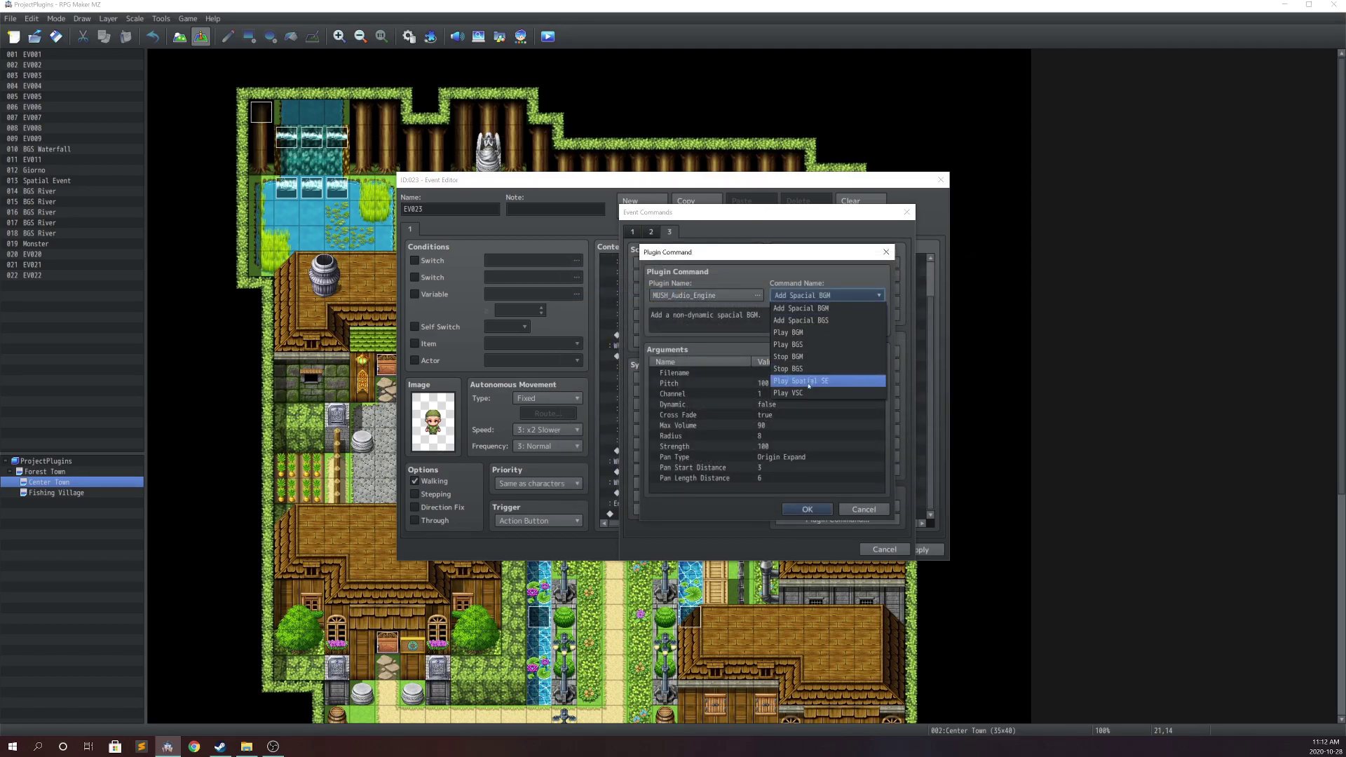
click(807, 358)
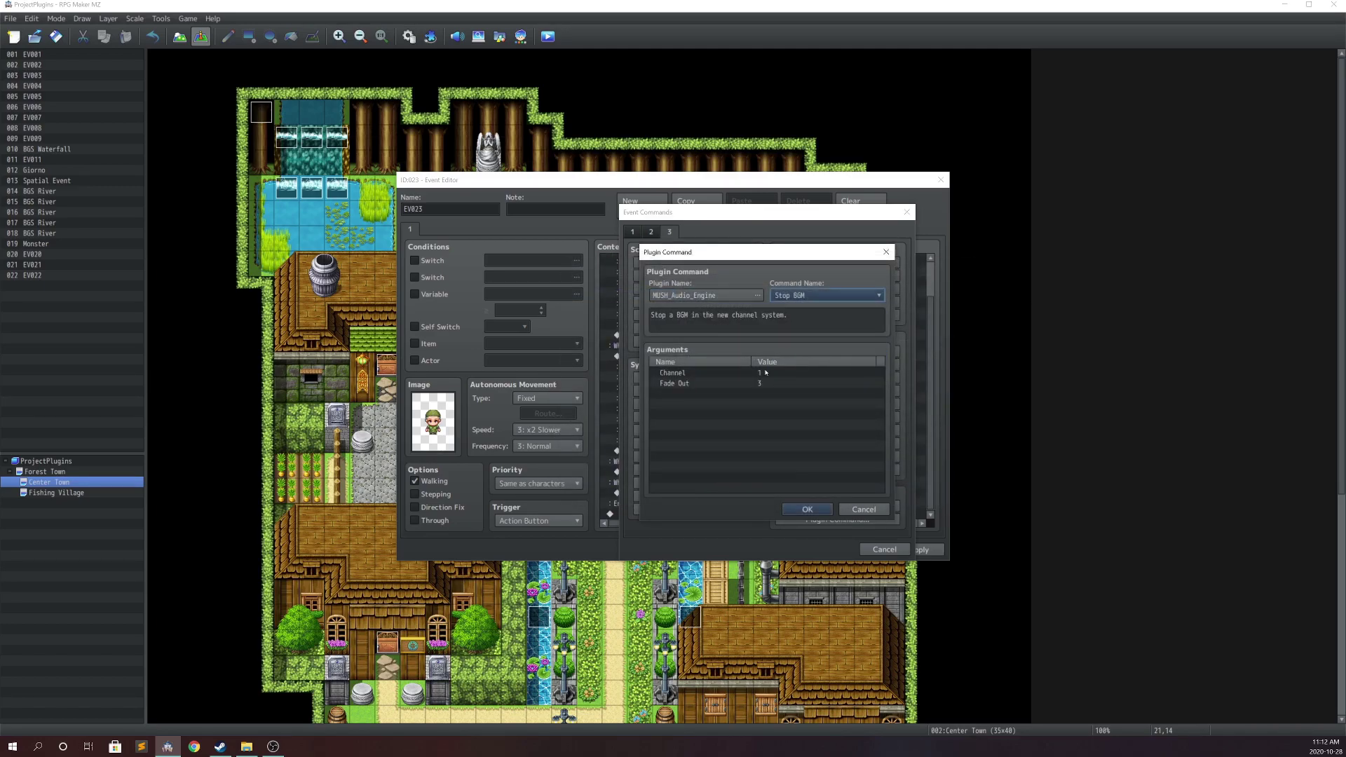
Accept channel 1 for the Stop BGM command and add it to the Stop Music 1 branch.
click(782, 375)
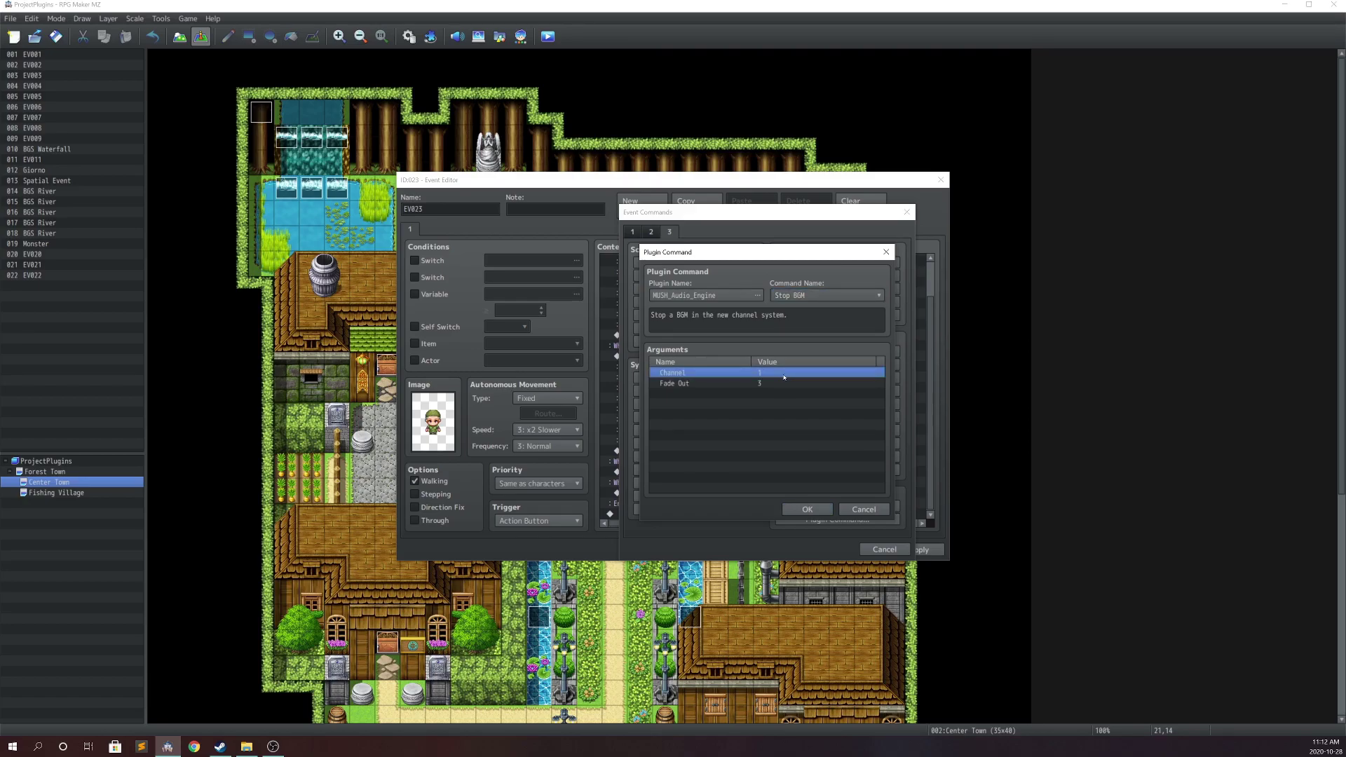
double_click(784, 375)
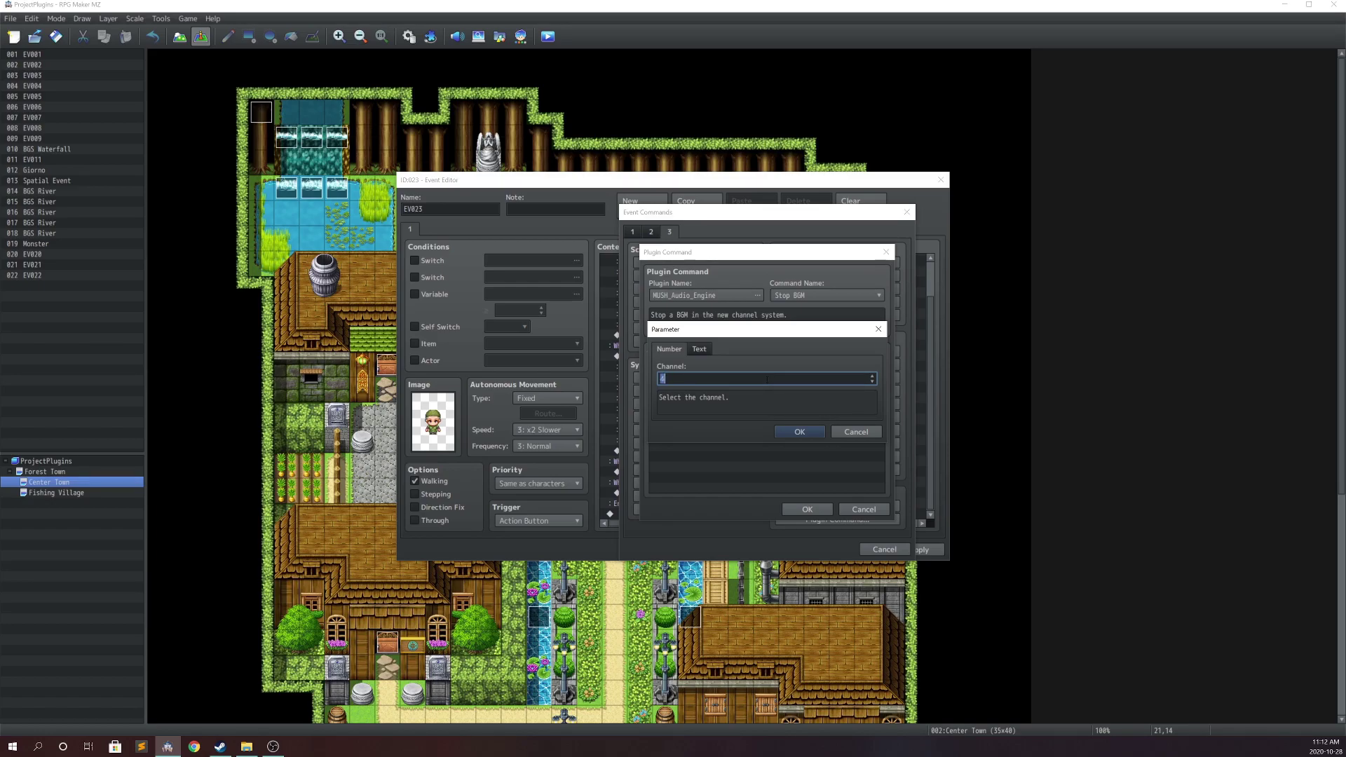
key(Return)
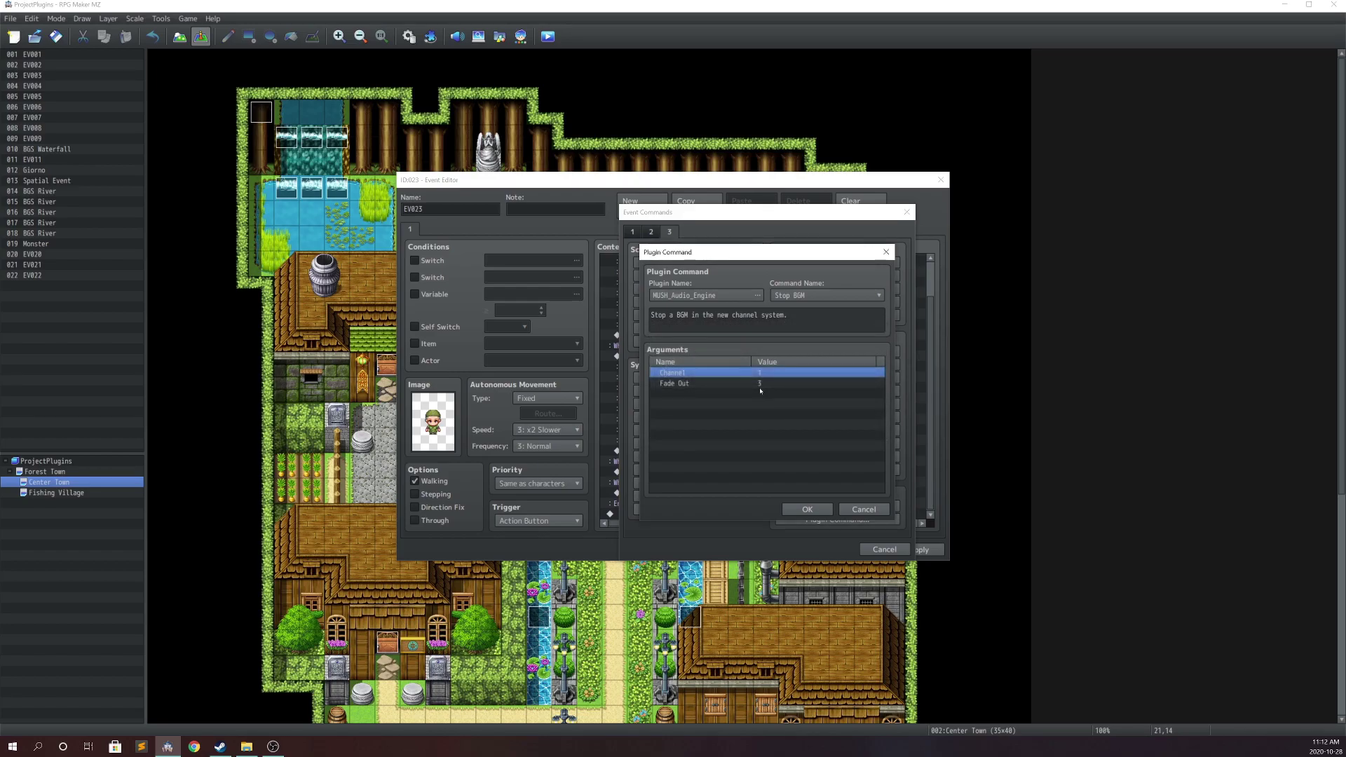
click(765, 385)
click(806, 509)
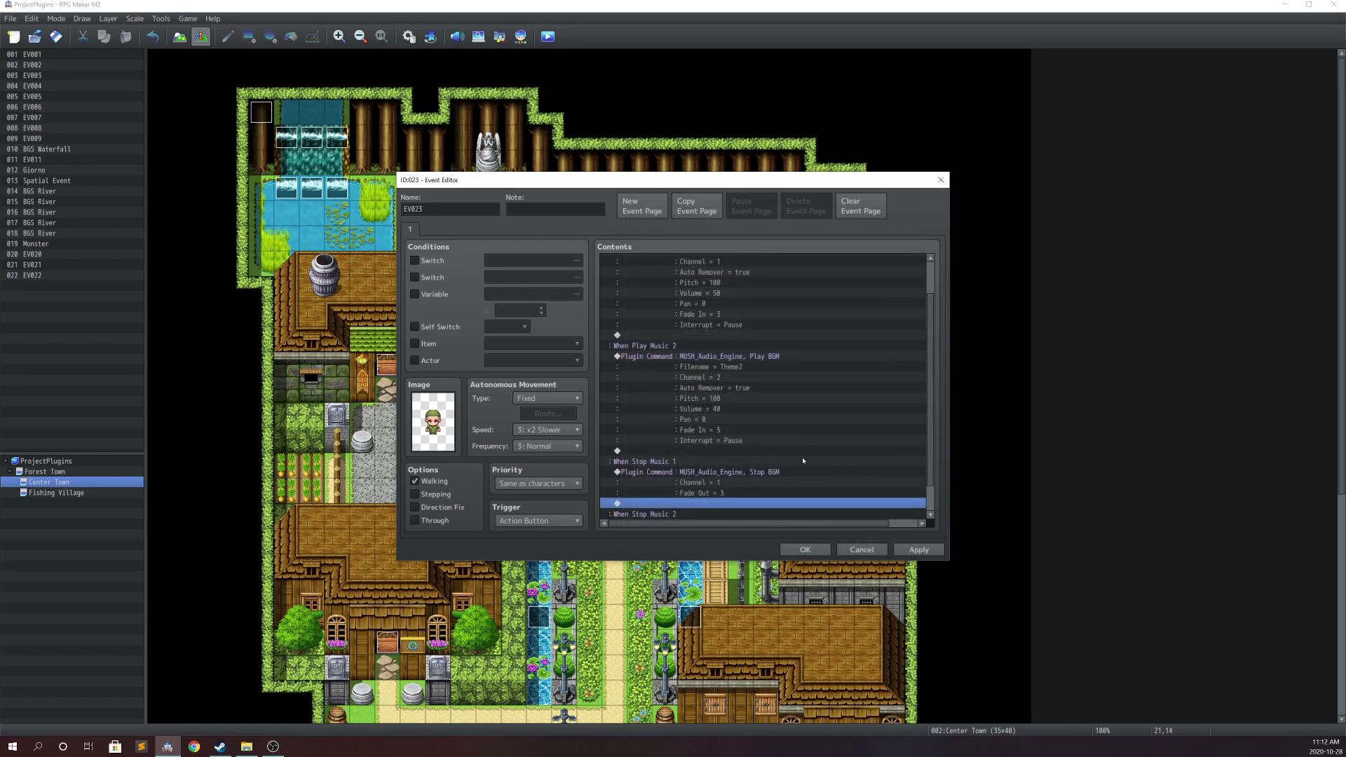
Start a plugin command in the Stop Music 2 branch using MUSH_Audio_Engine's Stop BGM command.
key(Down)
key(Down)
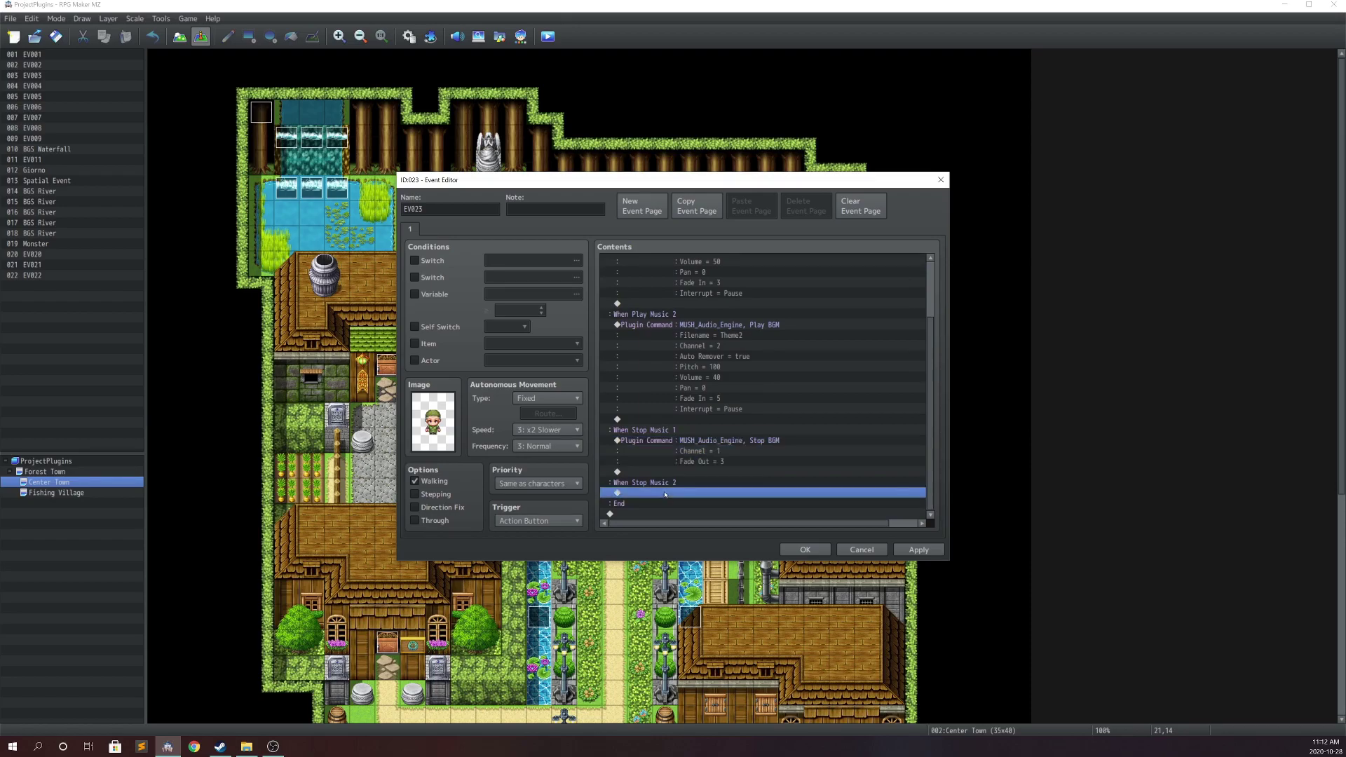
key(Return)
click(847, 518)
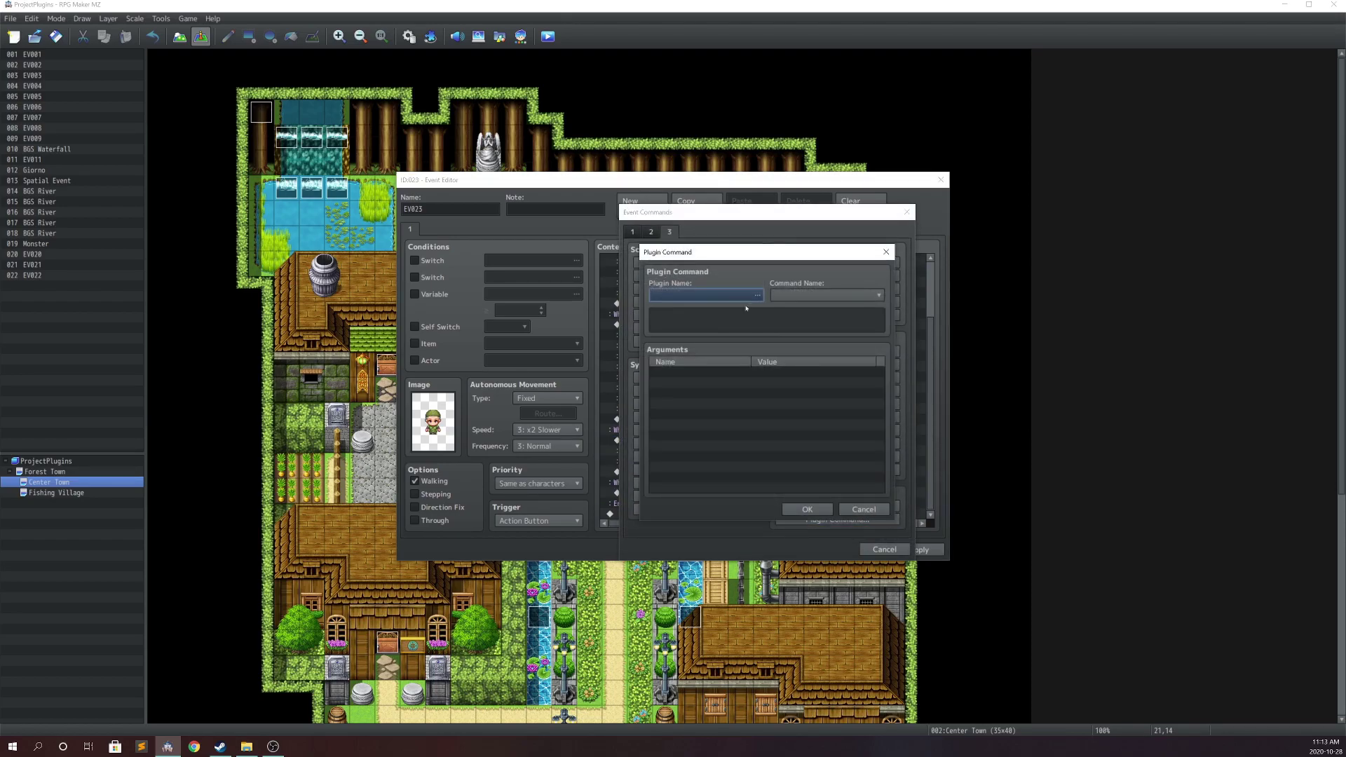
click(704, 294)
click(596, 292)
click(890, 495)
click(827, 295)
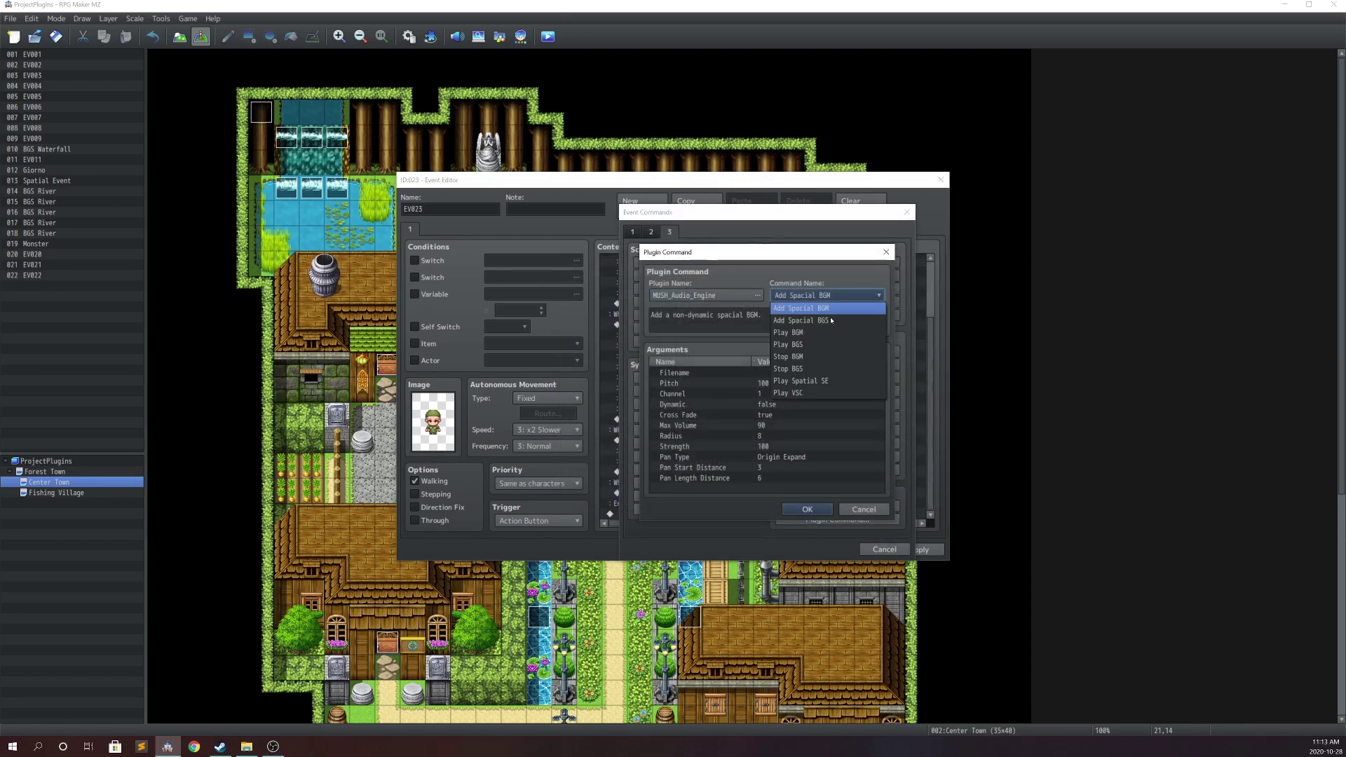
click(820, 357)
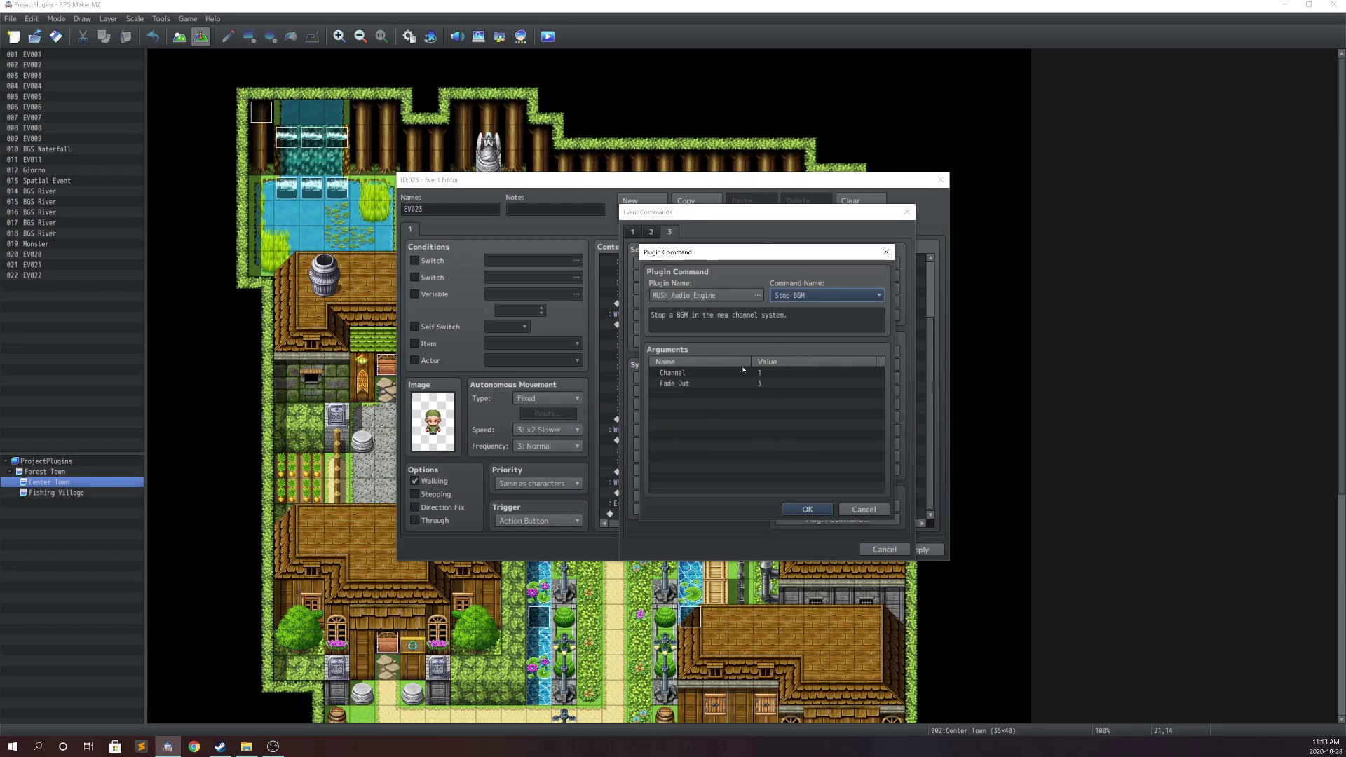
Set the Stop BGM command's Channel to 2 and add it to the Stop Music 2 branch.
double_click(789, 378)
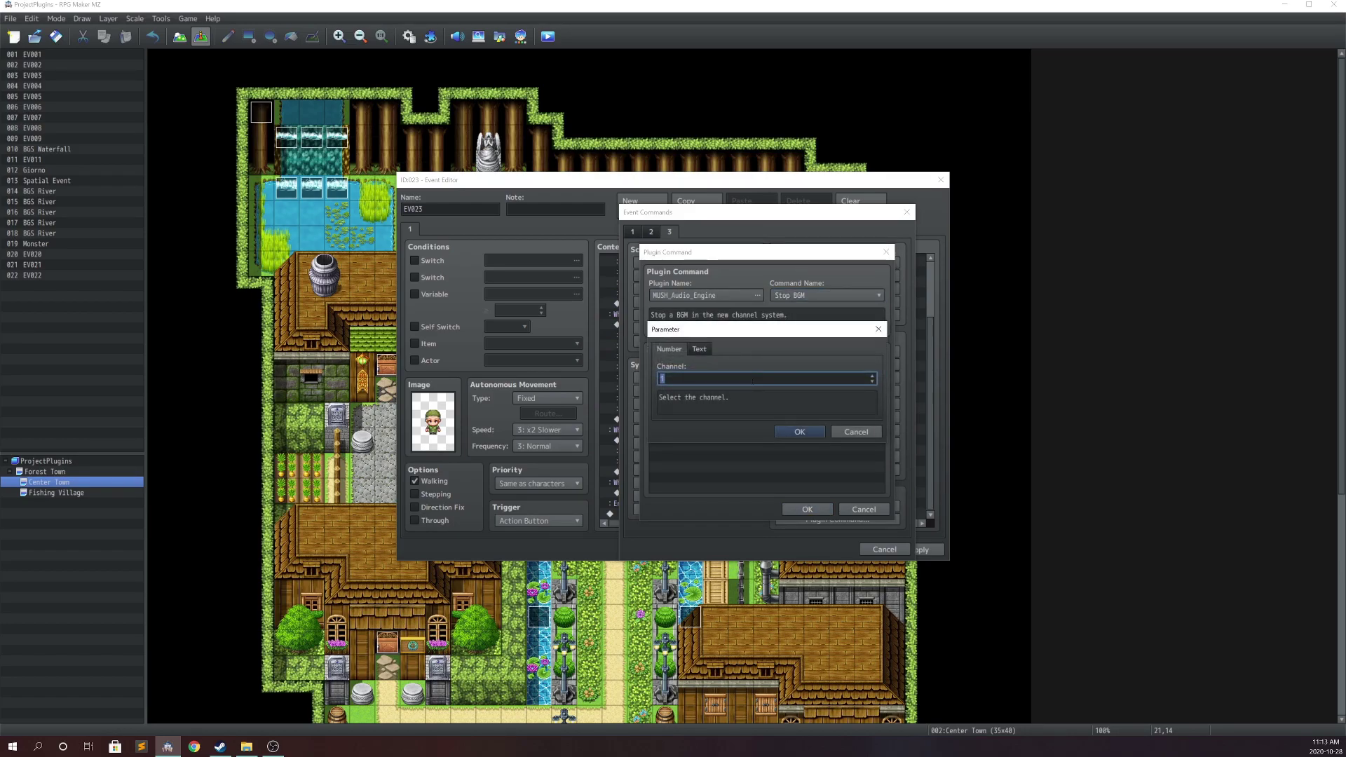
click(793, 430)
click(807, 509)
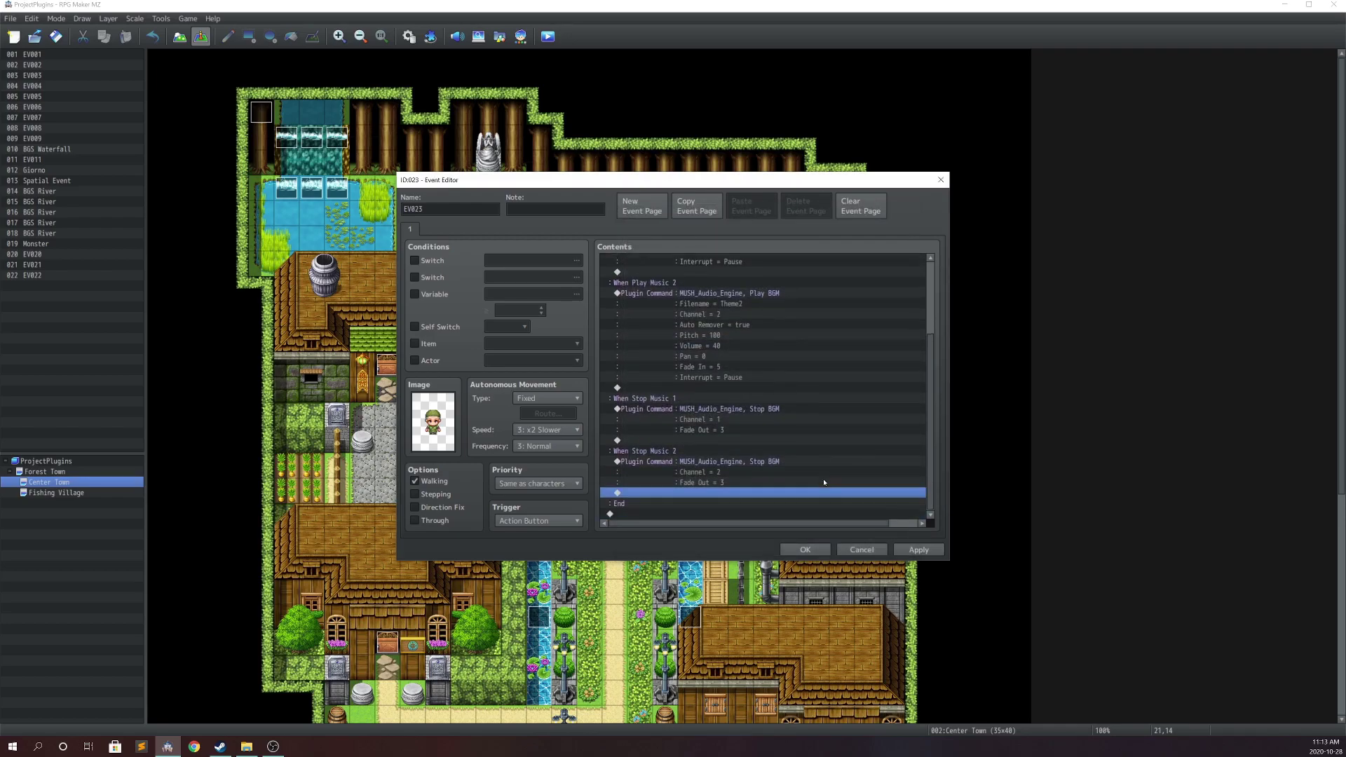